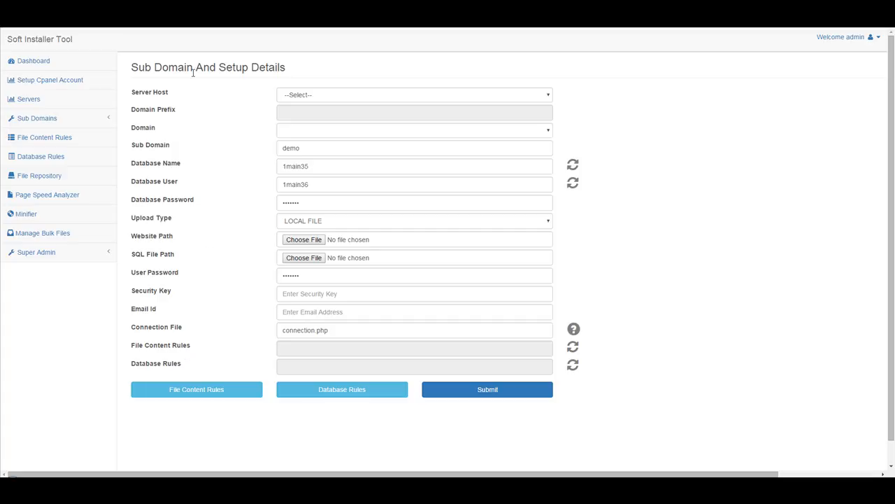
Open the Setup Cpanel Account paste-data page, then switch to Calculator and begin entering 300
left_click(50, 84)
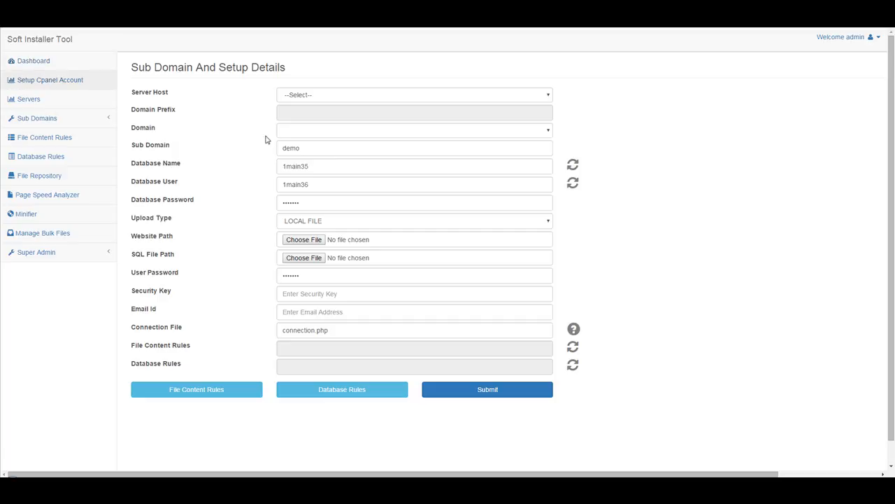
left_click(376, 133)
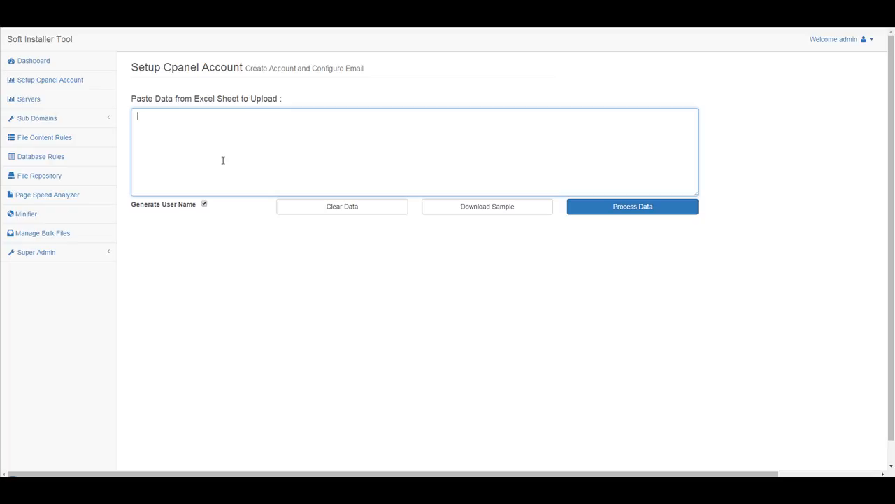
key("alt+Tab")
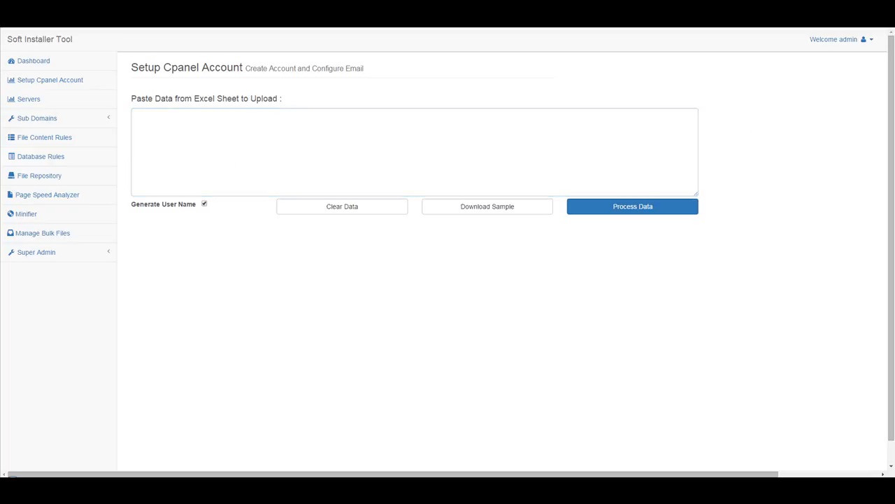
left_click(544, 347)
Compute 300 ÷ 60 = 5 in Calculator, clear it back to 0, and close Calculator
double_click(519, 364)
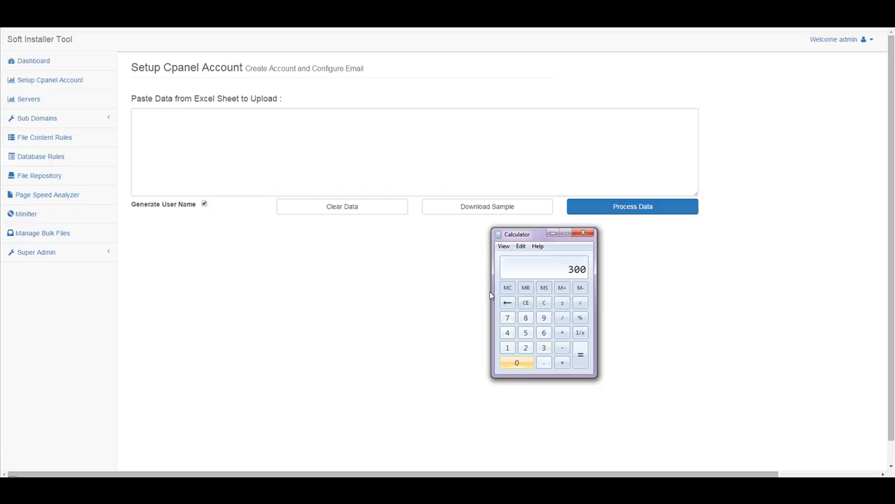
left_click(564, 319)
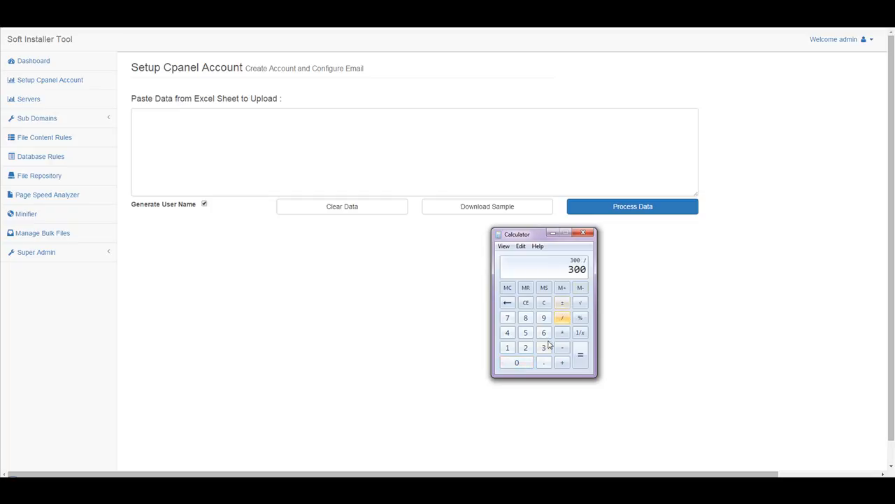
left_click(544, 333)
left_click(517, 363)
left_click(581, 358)
left_click(548, 302)
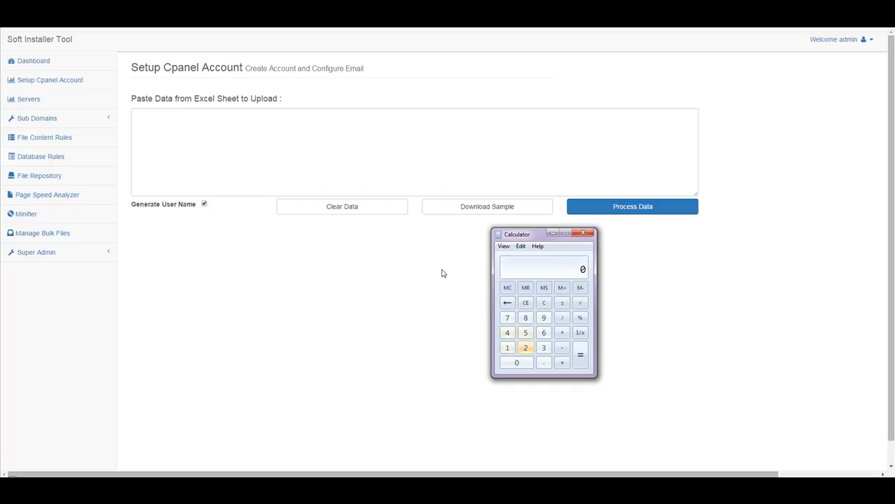
left_click(585, 234)
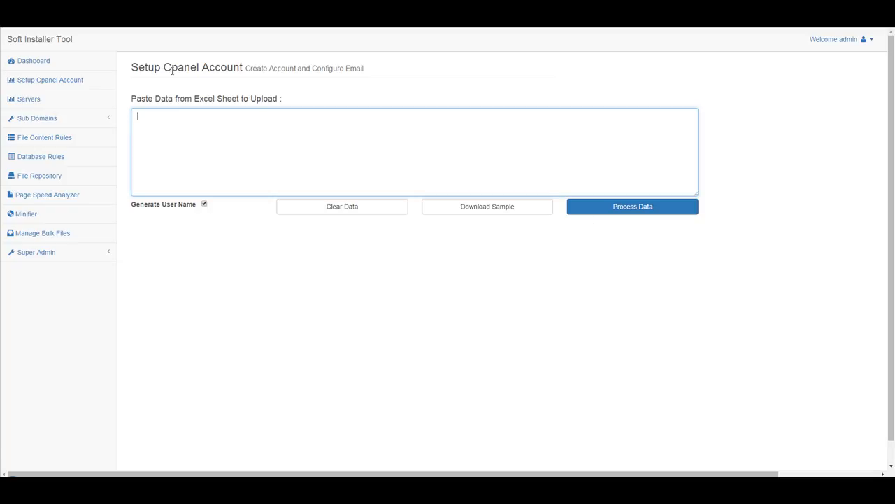
Show the Servers page under Sub Domains and browse its host list, starting at 10dayfixx.com
left_click(42, 118)
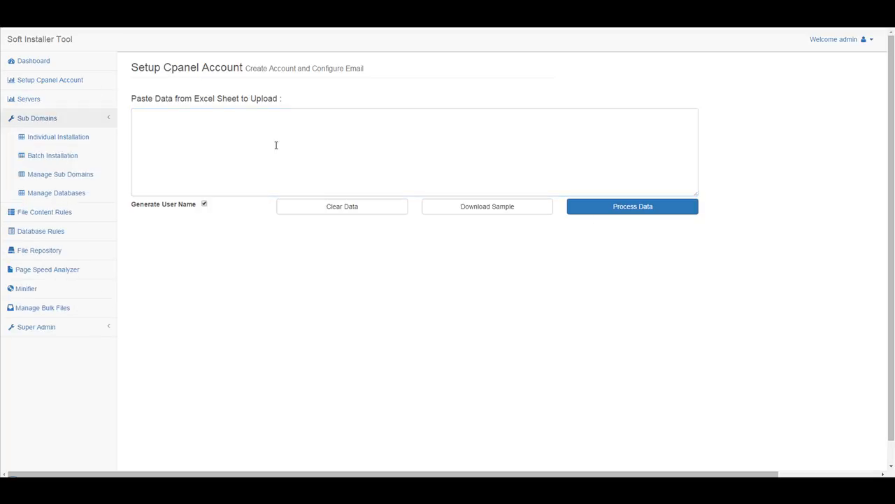
left_click(27, 100)
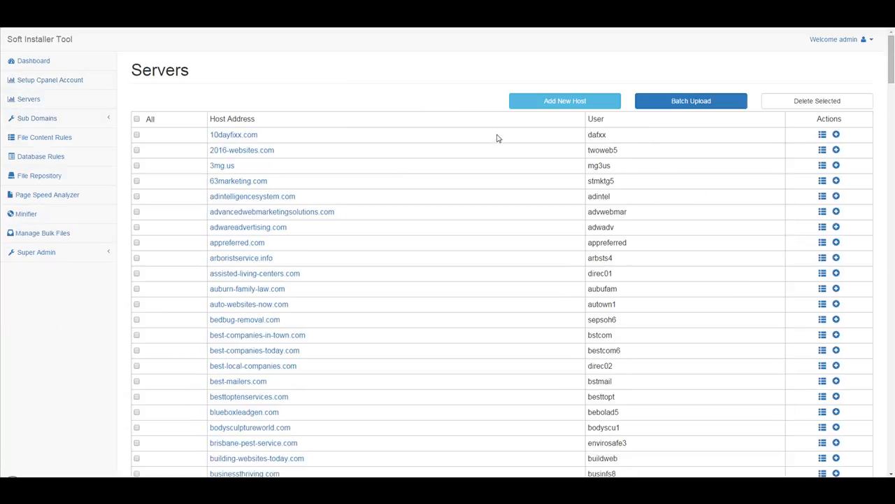
scroll(500, 152, "down", 1)
scroll(501, 152, "down", 1)
scroll(503, 154, "down", 10)
scroll(505, 156, "down", 15)
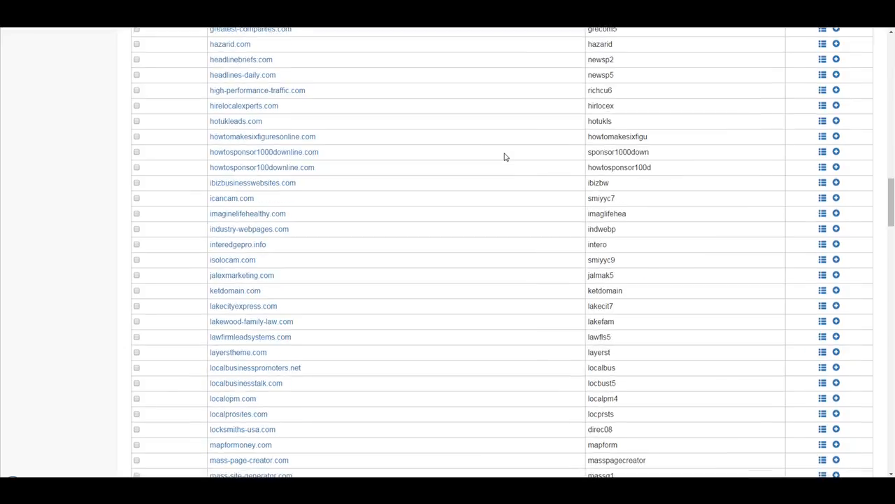
scroll(509, 155, "down", 15)
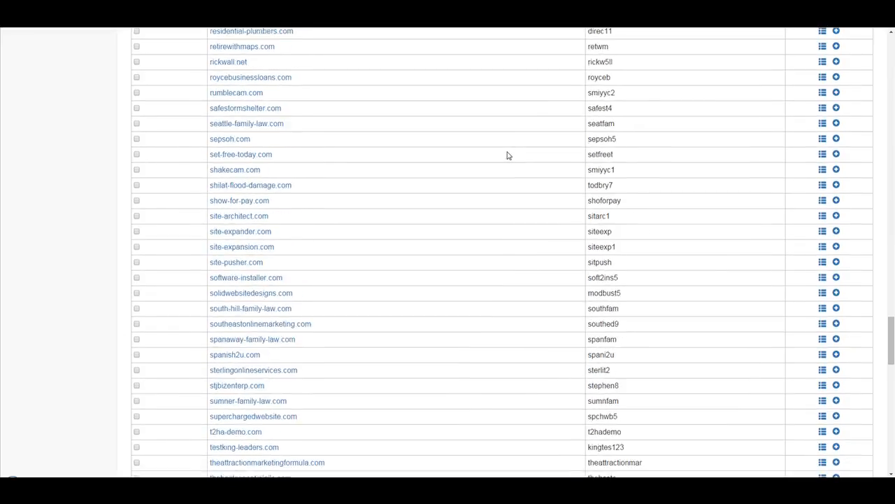
scroll(509, 156, "down", 5)
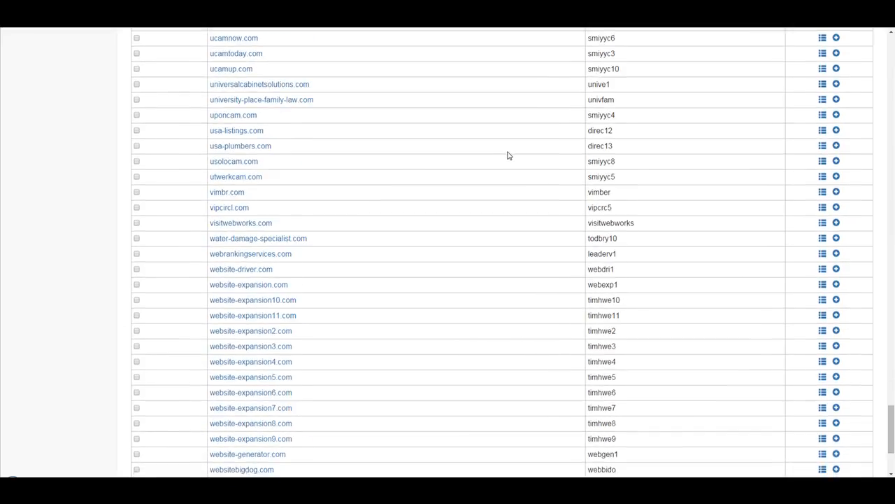
scroll(497, 158, "up", 12)
scroll(496, 161, "up", 20)
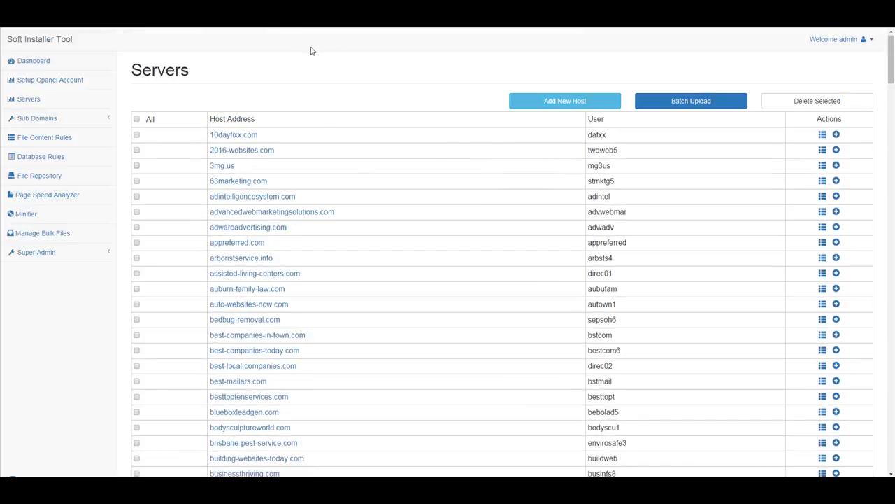
scroll(313, 52, "down", 2)
scroll(313, 54, "up", 2)
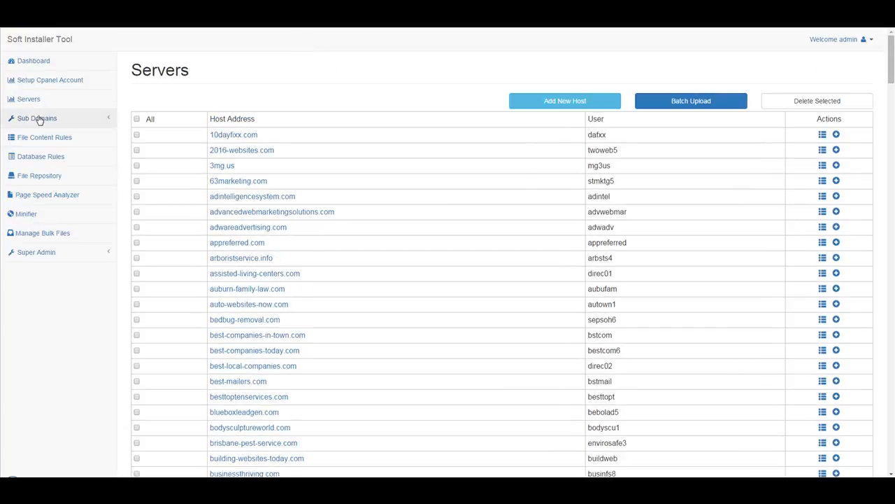
scroll(353, 112, "down", 1)
scroll(394, 107, "up", 1)
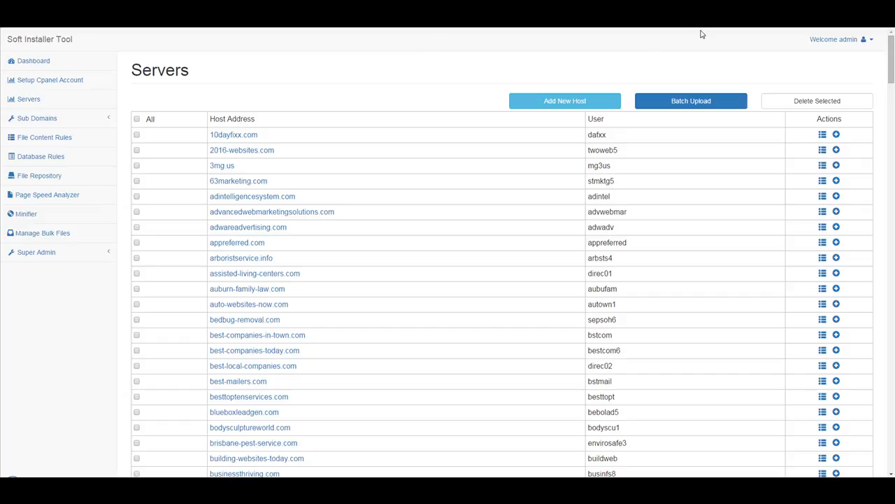
mouse_move(891, 53)
left_mouse_down()
mouse_move(892, 169)
mouse_move(891, 53)
left_mouse_up()
Download the sample sheet from the Sub Domains Batch Installation page
left_click(52, 120)
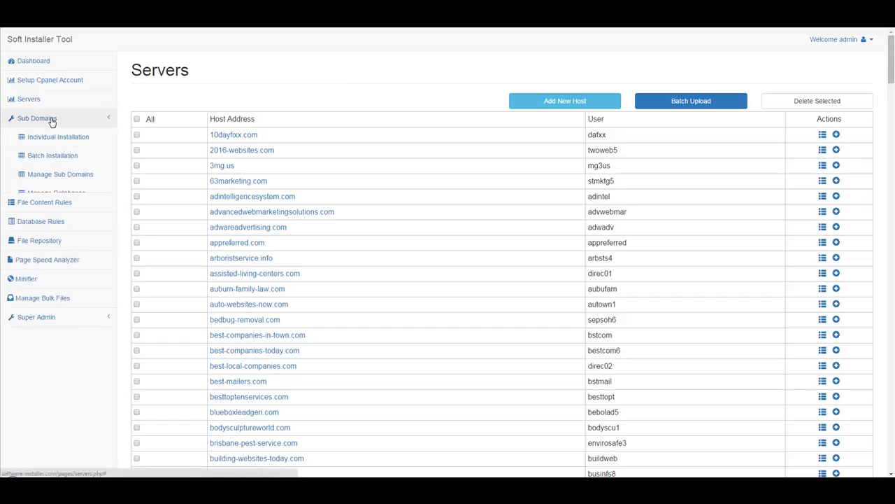
left_click(78, 140)
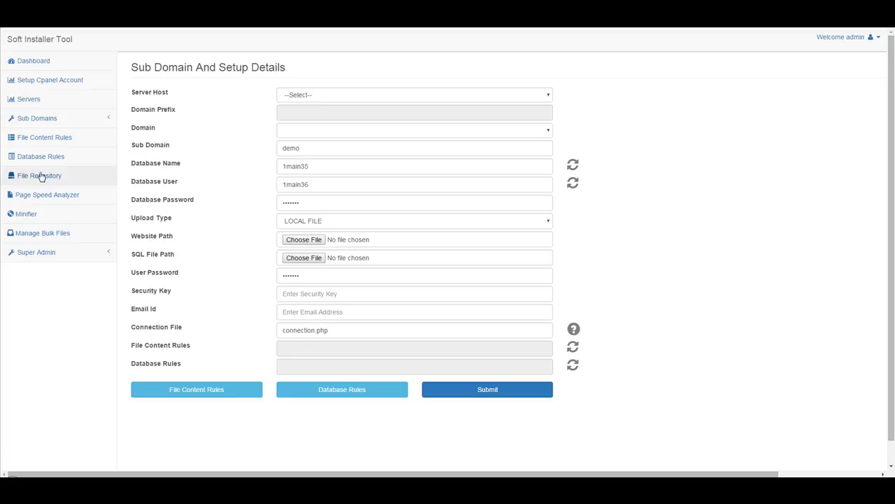
left_click(37, 122)
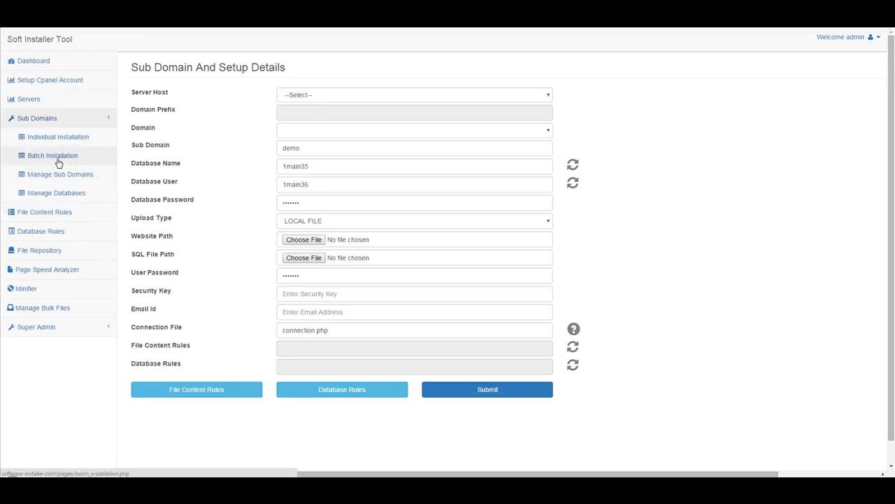
left_click(59, 155)
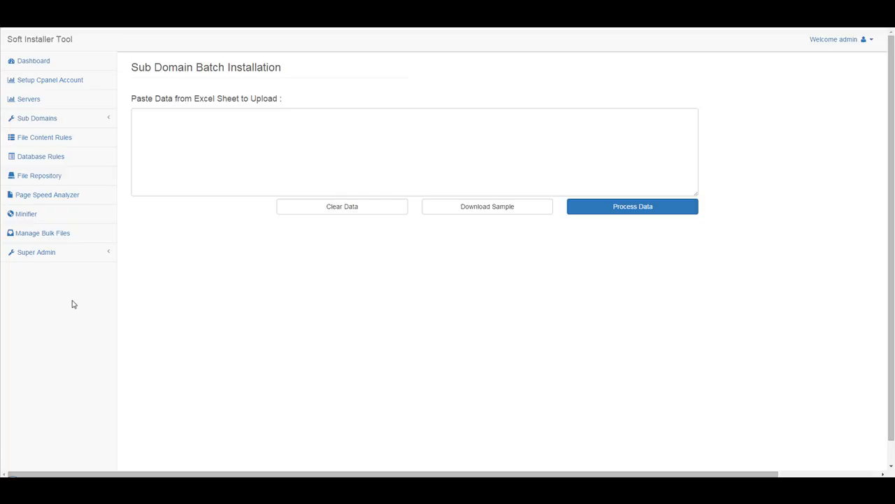
left_click(502, 207)
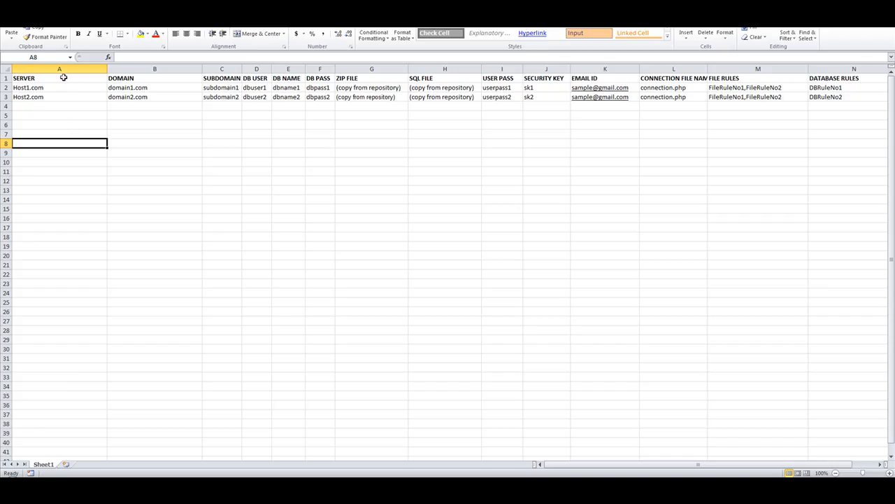
Review the SERVER and DOMAIN columns, with sample values Host1.com and domain1.com
left_click(61, 88)
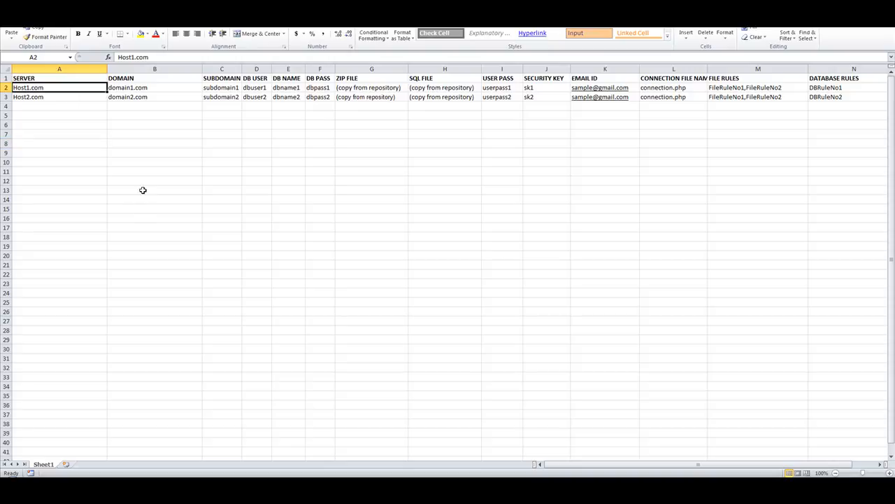
left_click(43, 77)
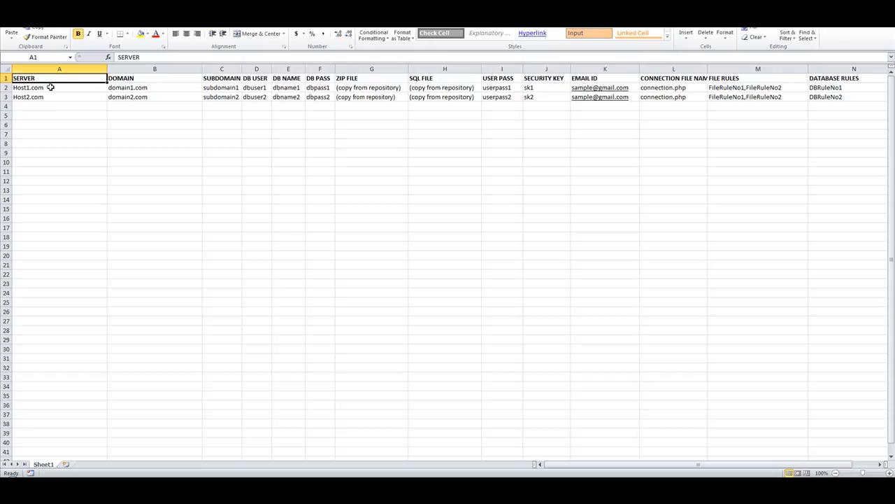
left_click(50, 87)
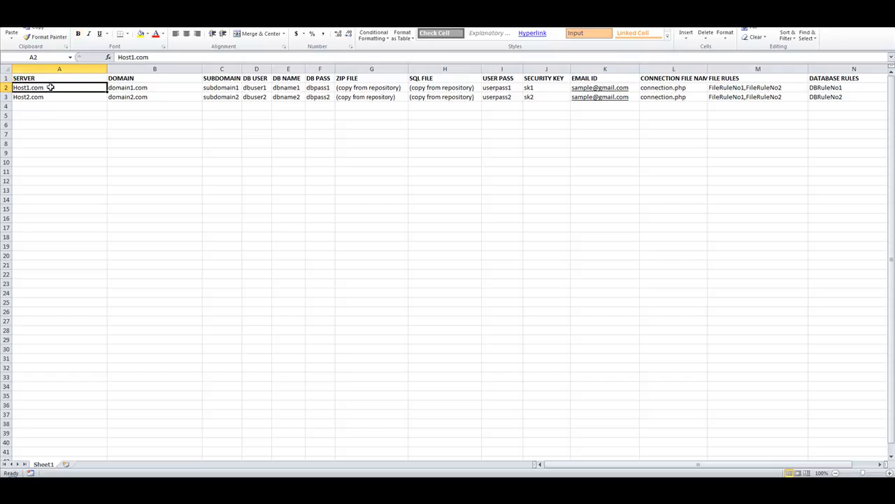
left_click(154, 78)
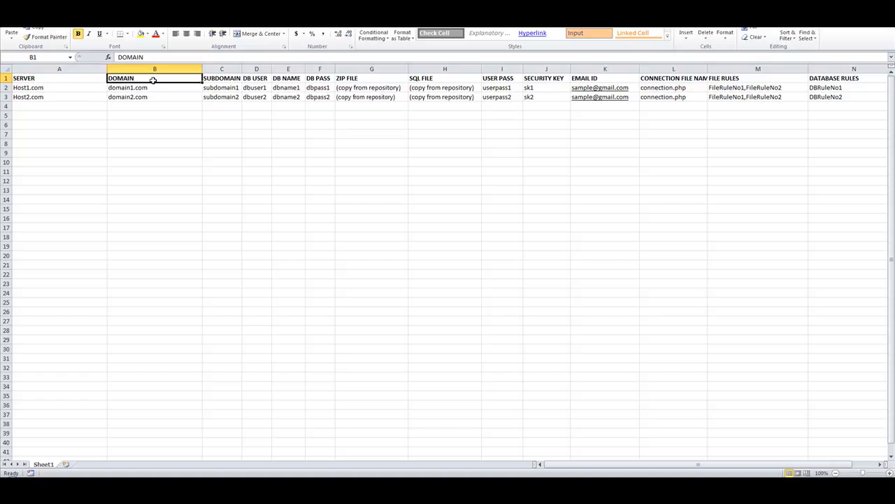
left_click(139, 90)
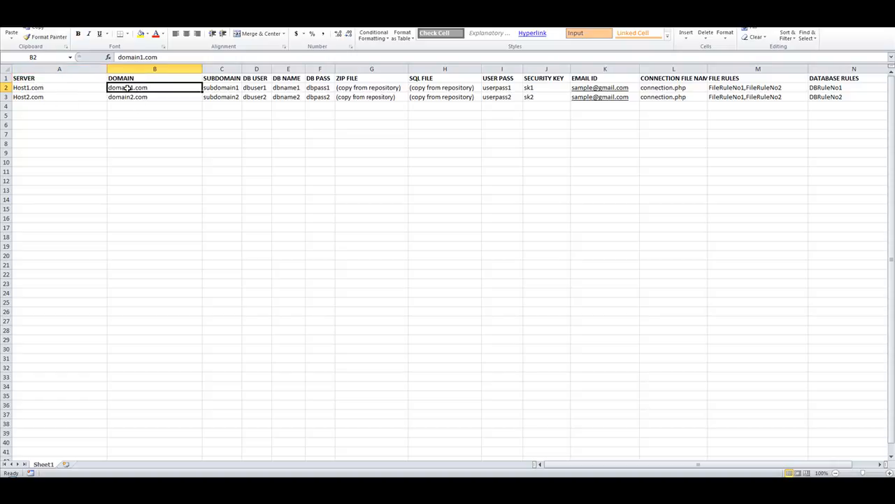
left_click(84, 85)
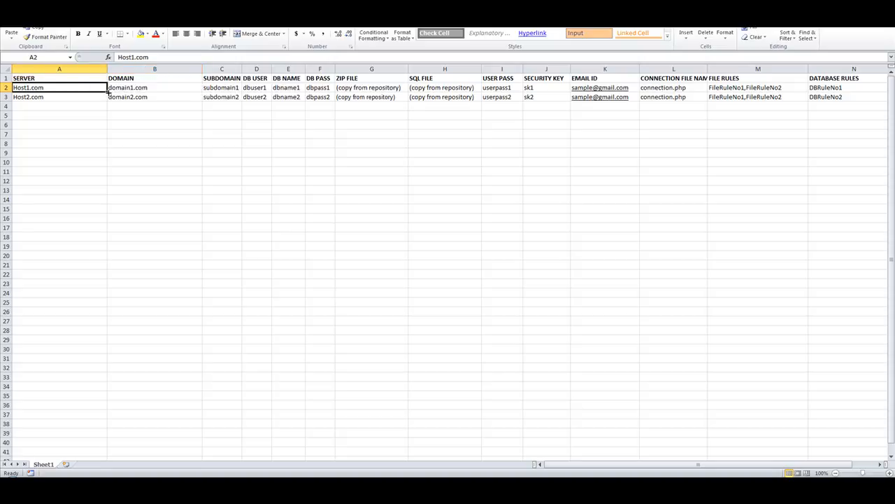
left_click(130, 87)
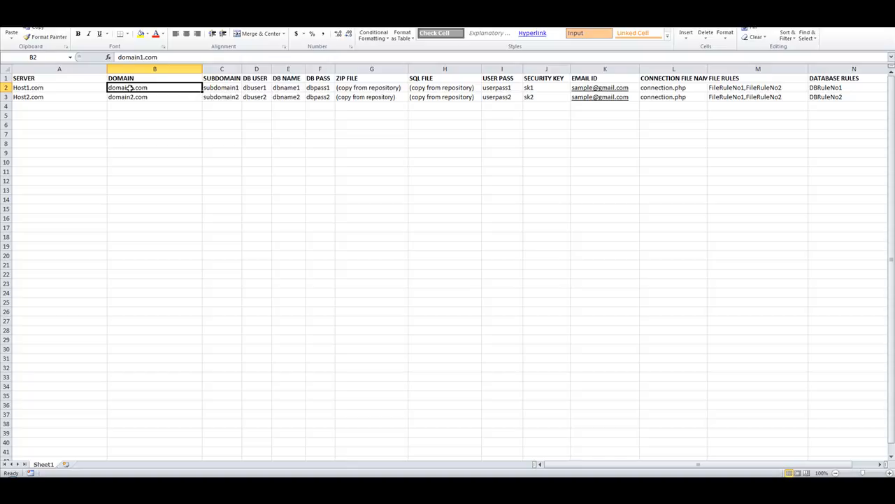
Check the SUBDOMAIN column and delete the subdomain1 entry from cell C2
left_click(222, 77)
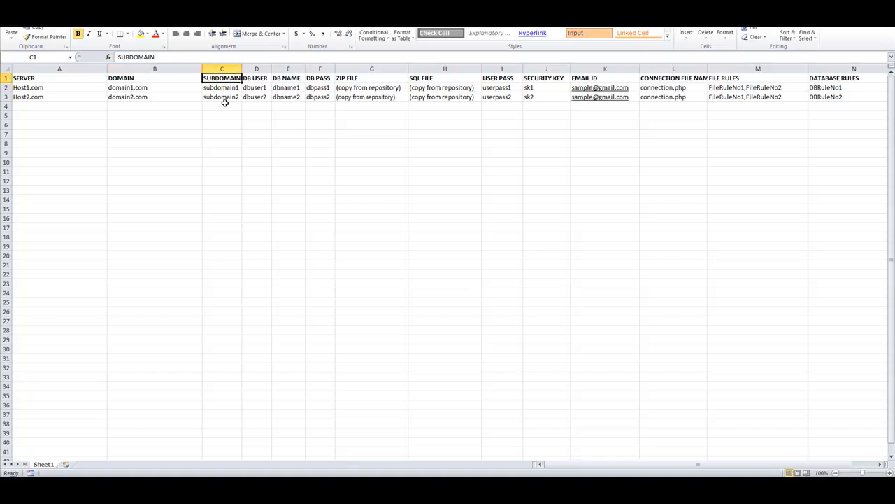
left_click(220, 88)
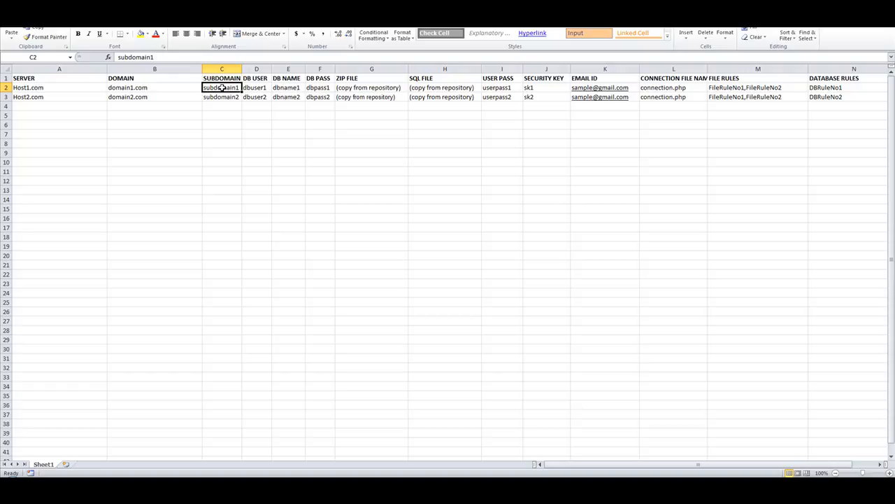
key("Delete")
left_click(359, 182)
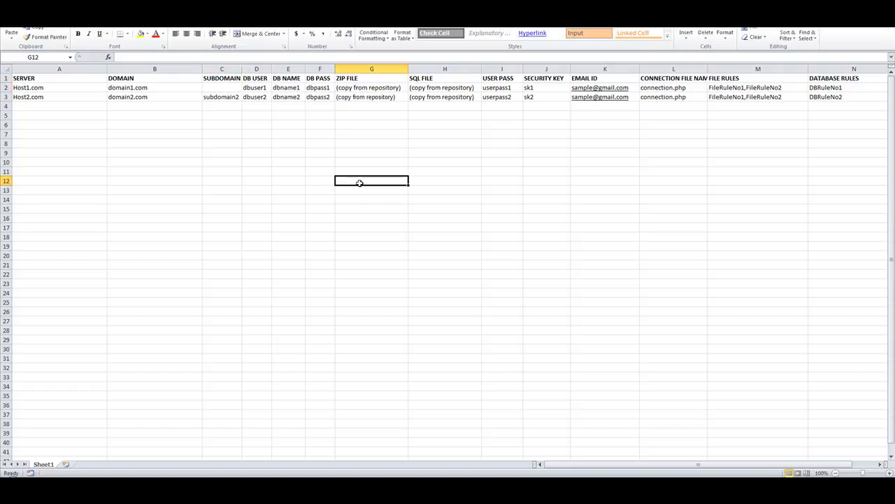
left_click(41, 90)
left_click_drag(109, 91, 154, 91)
left_click(274, 179)
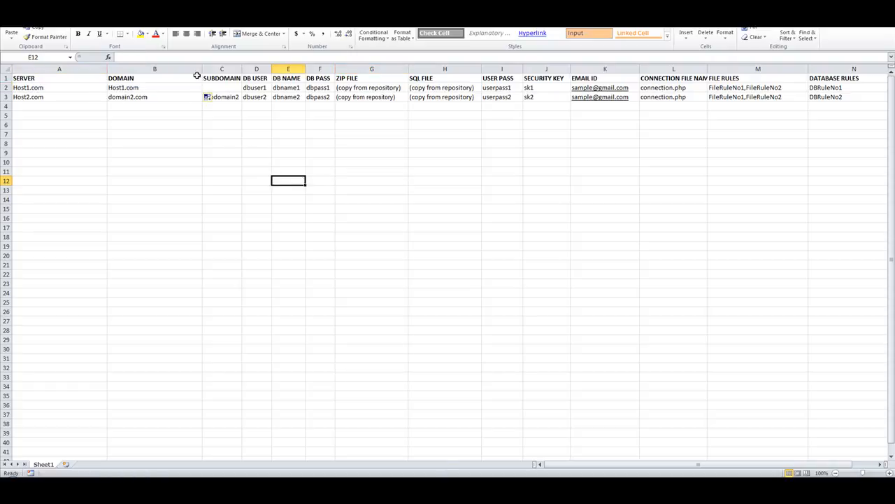
left_click(219, 89)
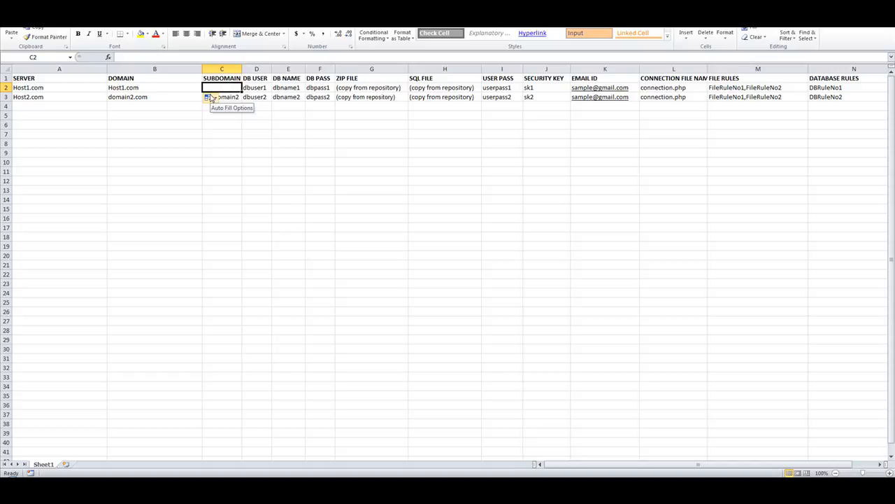
left_click(36, 87)
left_click(121, 88)
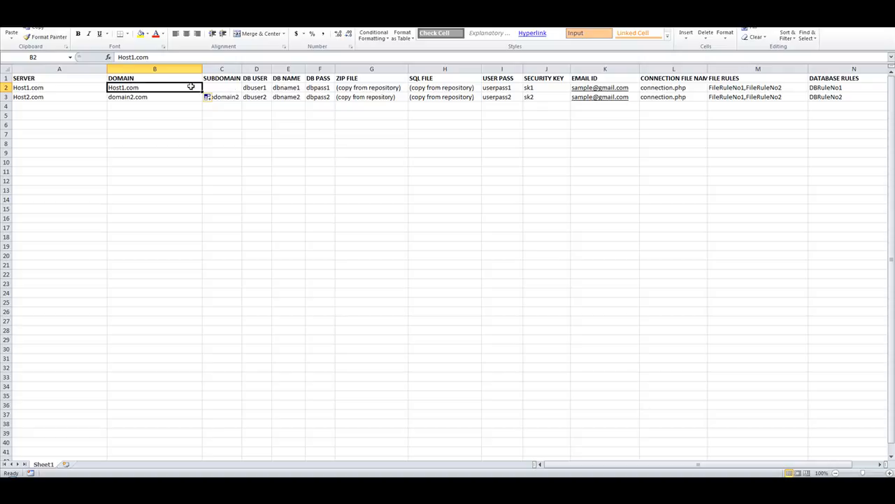
left_click(233, 87)
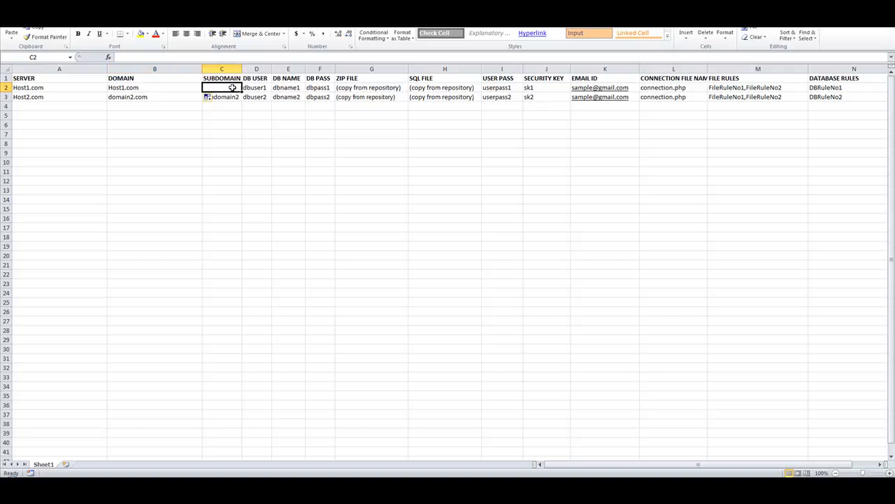
left_click(256, 87)
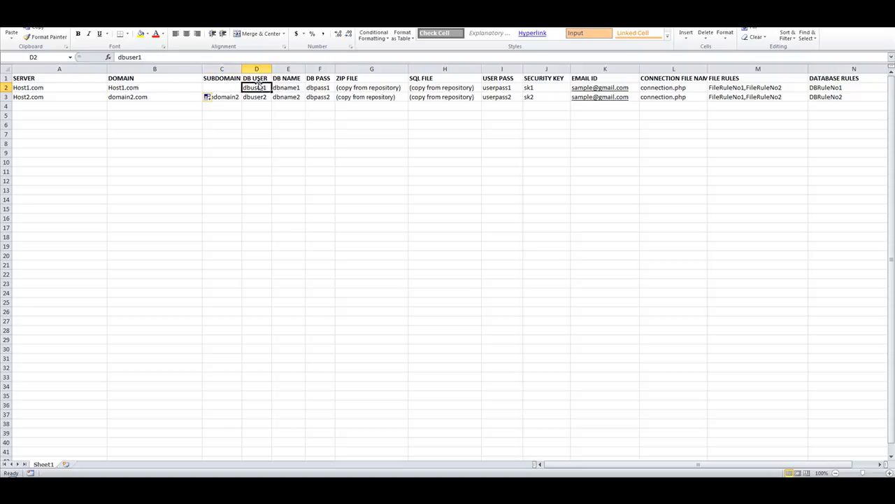
left_click(260, 77)
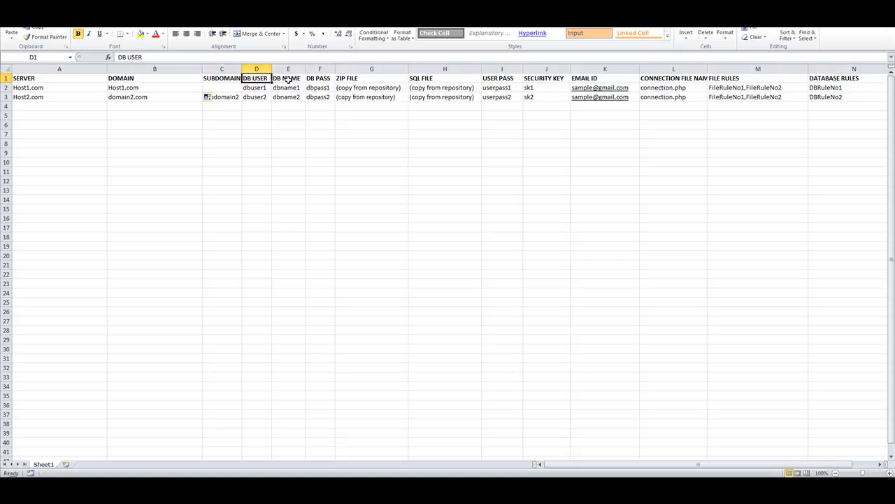
left_click(288, 79)
left_click(329, 80)
left_click_drag(253, 88, 318, 89)
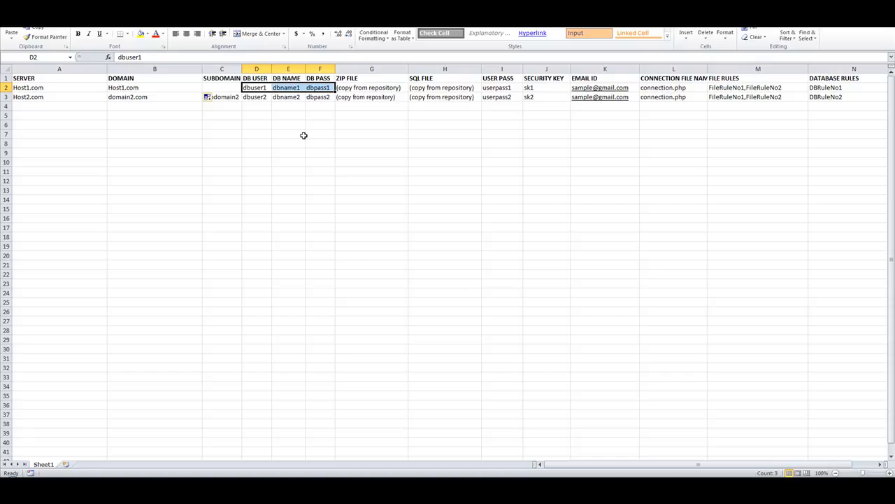
left_click_drag(220, 87, 30, 88)
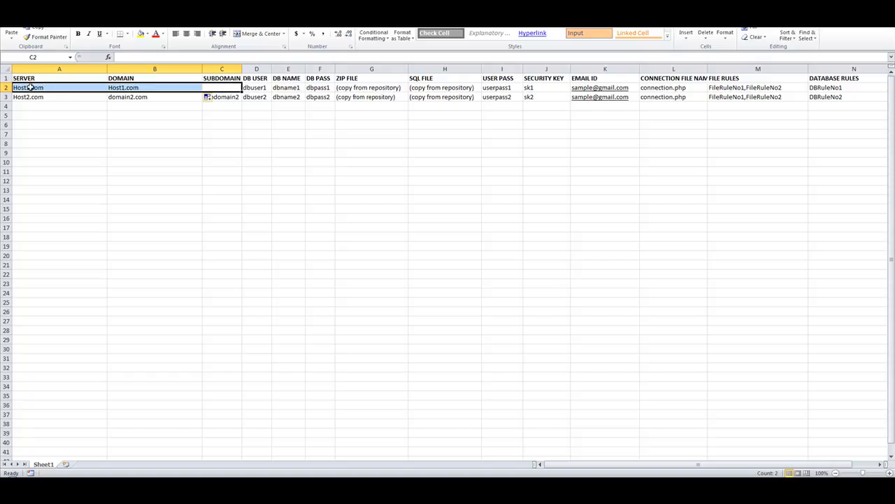
left_click(259, 114)
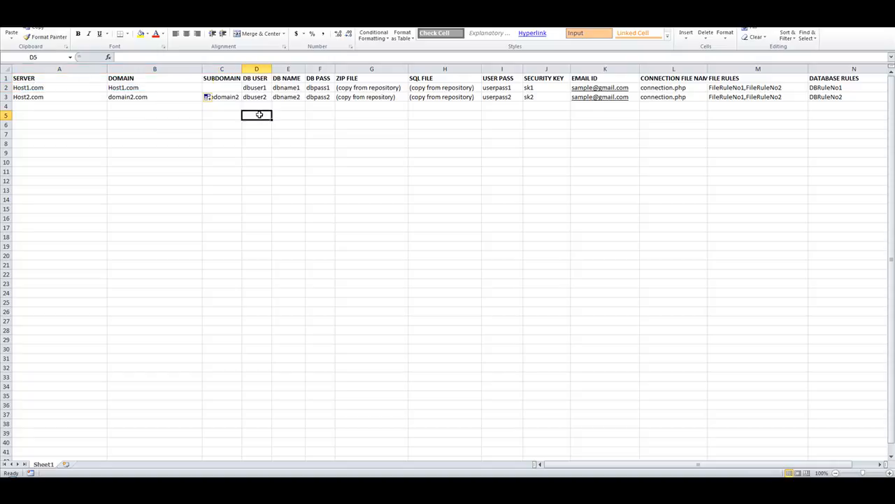
left_click(259, 86)
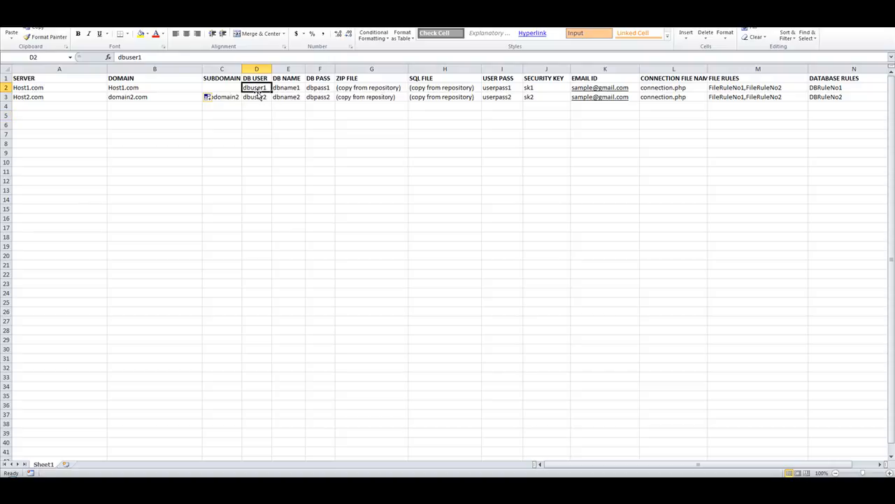
left_click(286, 86)
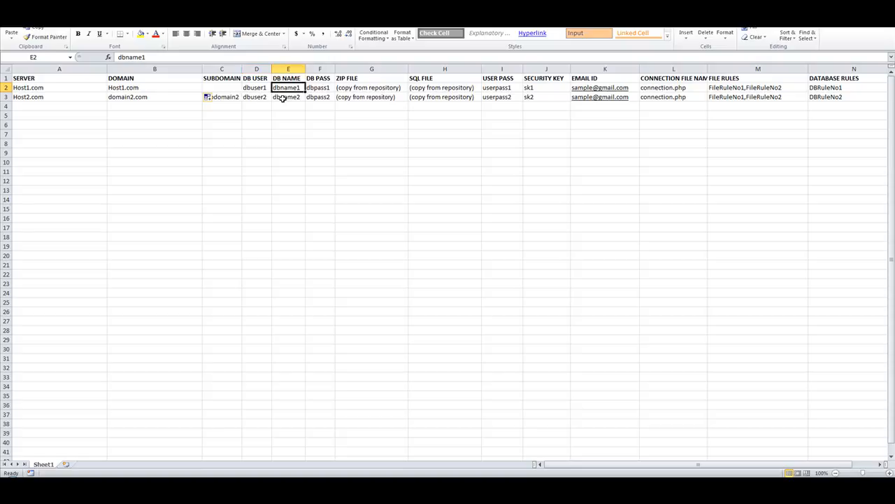
left_click(255, 89)
left_click(326, 88)
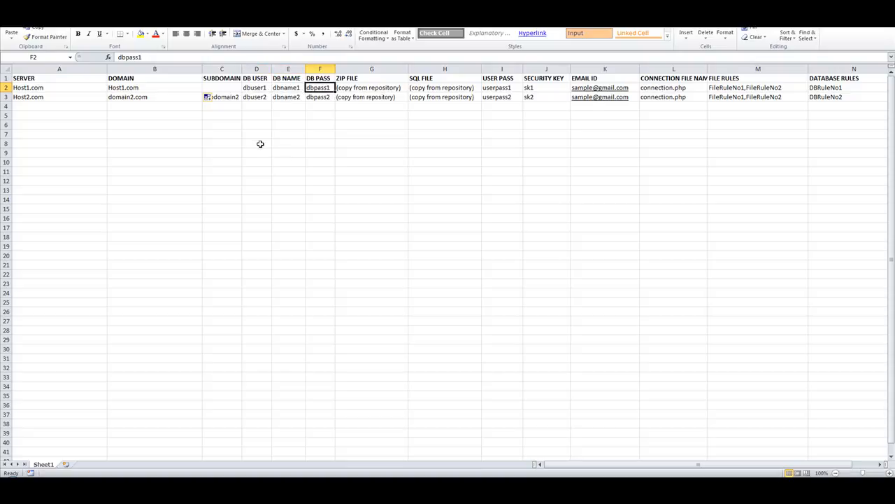
left_click_drag(248, 89, 317, 87)
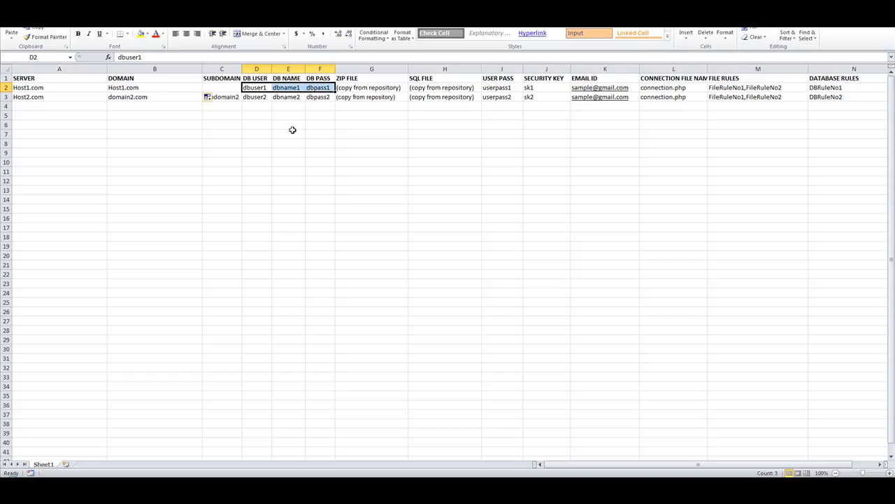
left_click(669, 87)
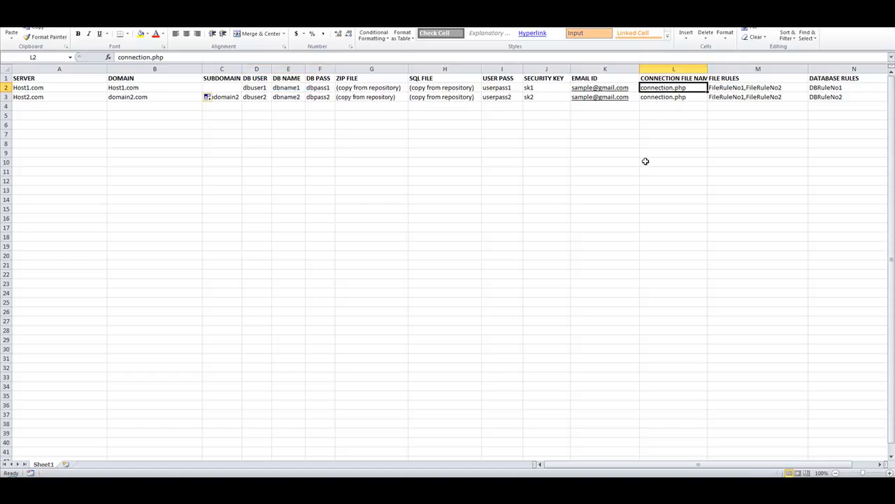
left_click(245, 87)
left_click(289, 87)
left_click(313, 87)
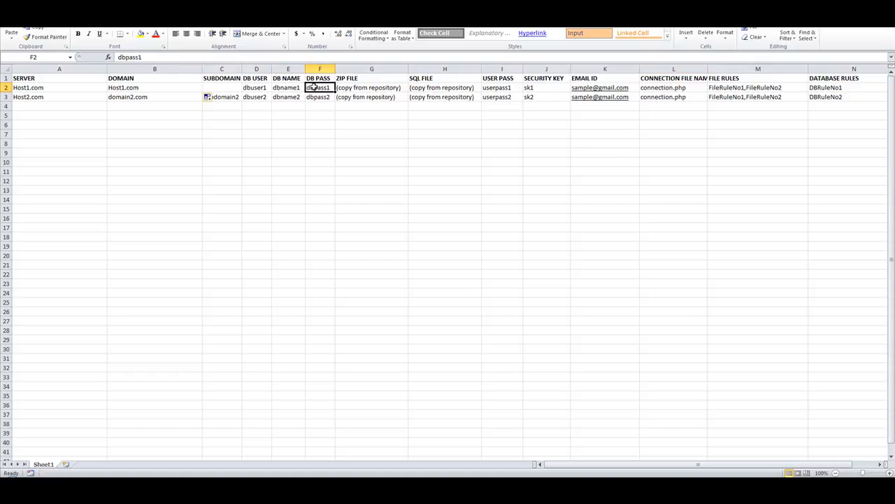
left_click(665, 87)
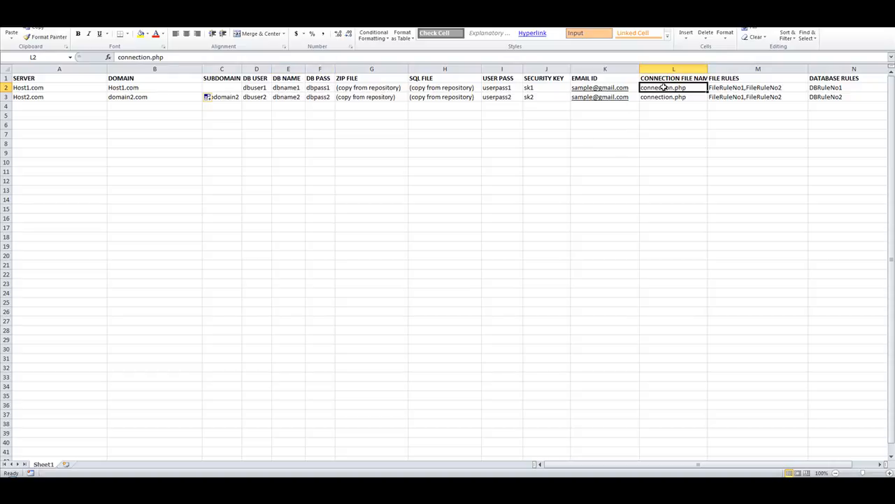
left_click_drag(210, 86, 74, 87)
left_click_drag(245, 87, 326, 88)
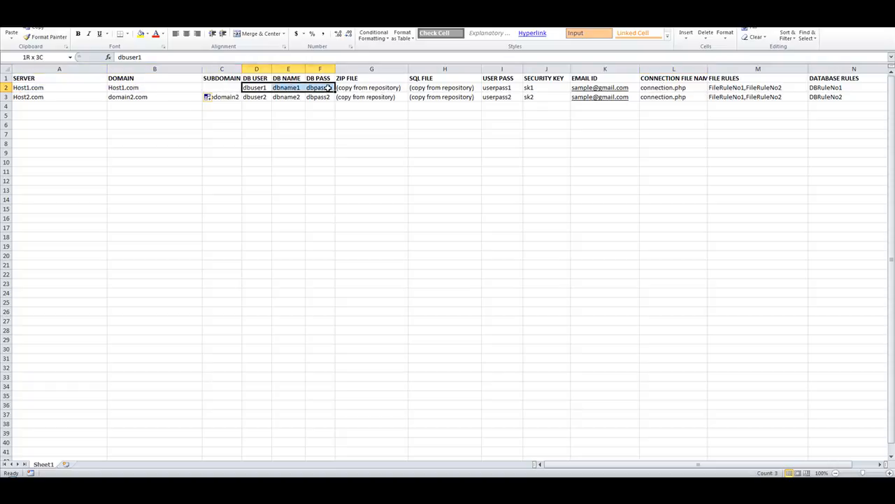
left_click(564, 162)
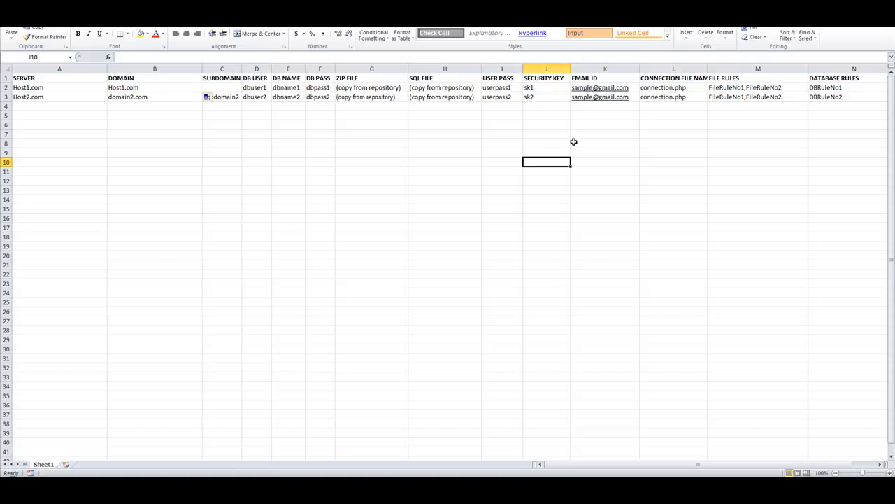
left_click(674, 86)
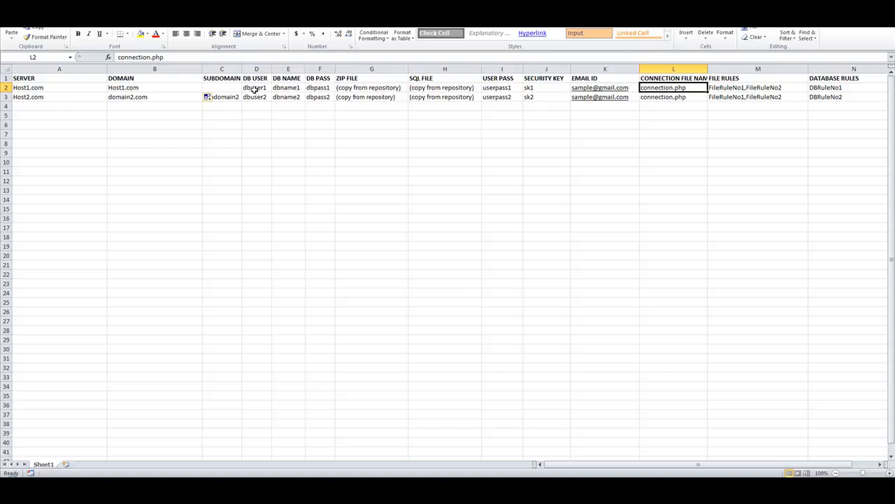
left_click_drag(254, 89, 320, 88)
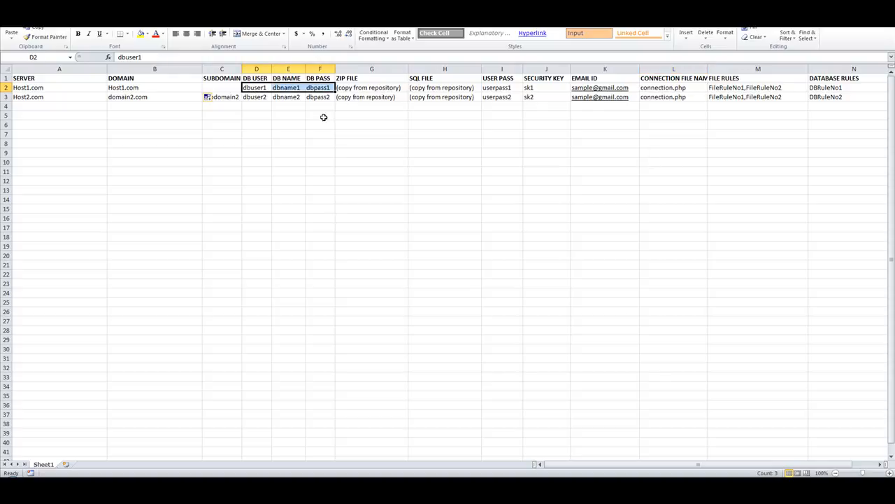
left_click(354, 87)
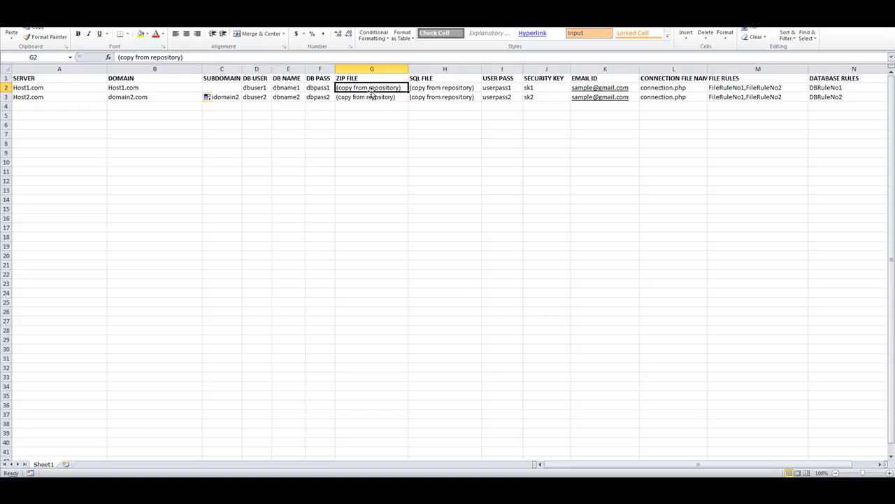
left_click(431, 89)
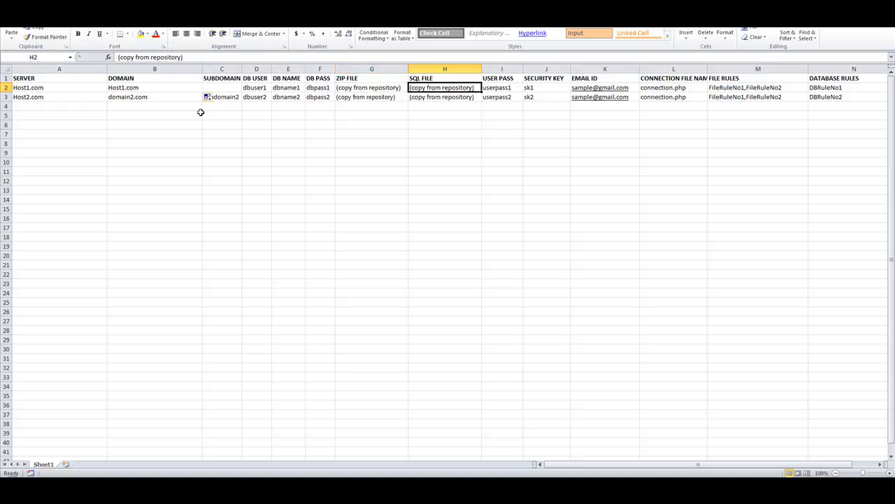
left_click_drag(259, 89, 327, 85)
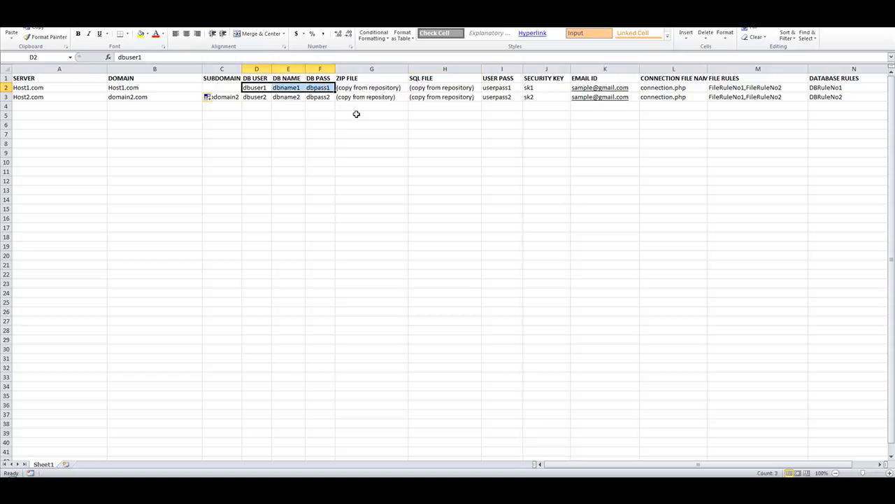
left_click(649, 88)
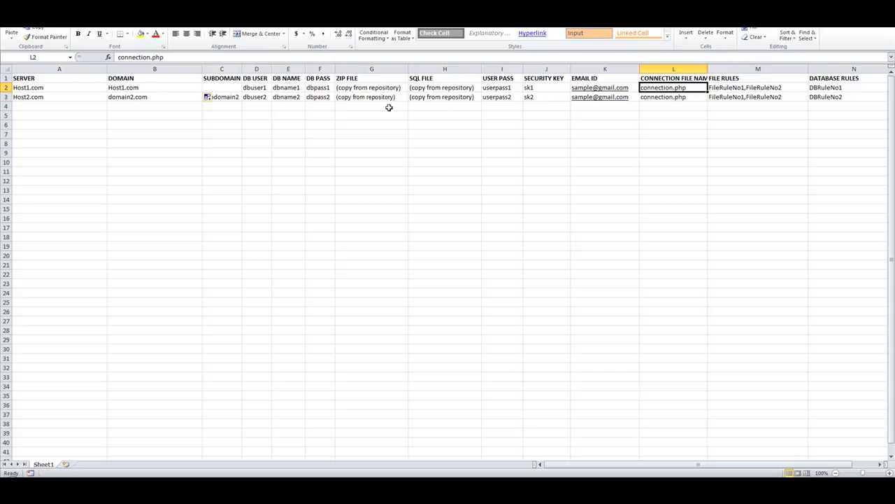
left_click_drag(312, 87, 260, 88)
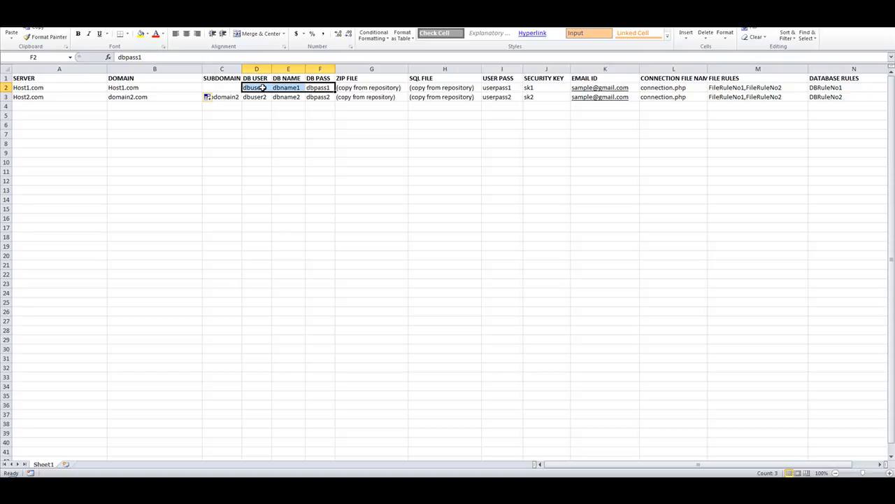
left_click(456, 89)
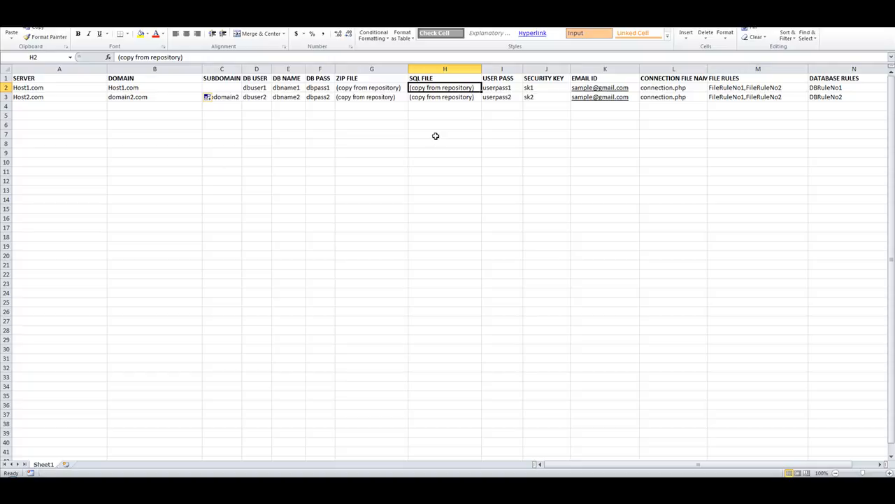
left_click_drag(318, 87, 248, 84)
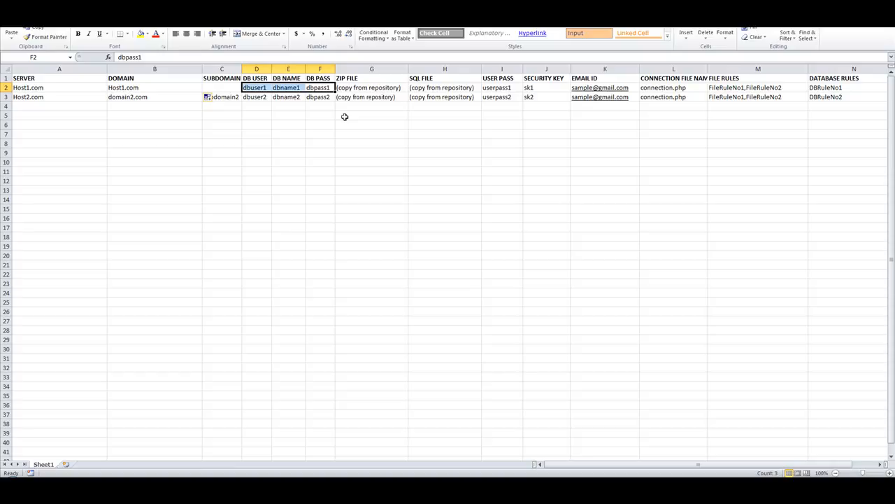
left_click(281, 86)
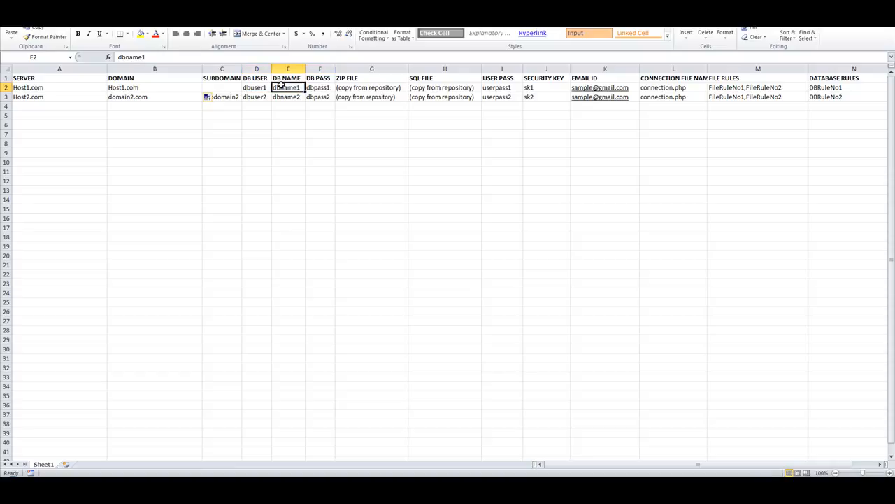
left_click(263, 89)
left_click(325, 88)
left_click(252, 86)
left_click(308, 88)
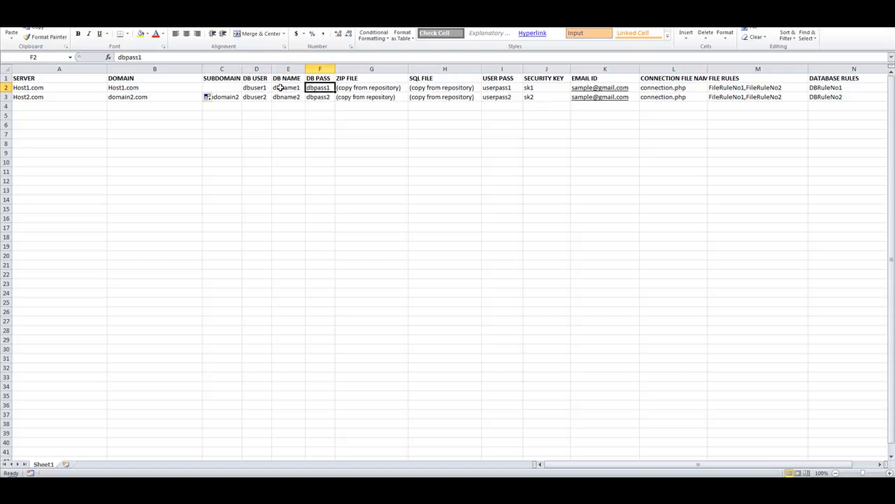
left_click(280, 87)
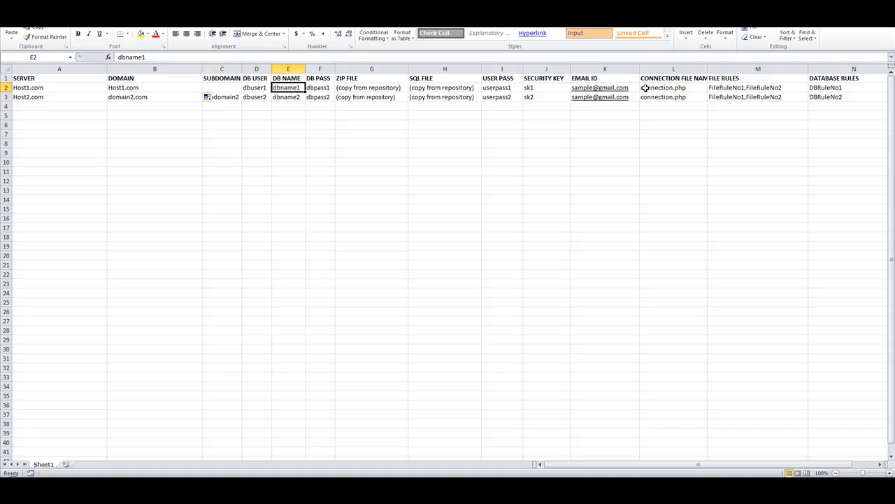
left_click(541, 89)
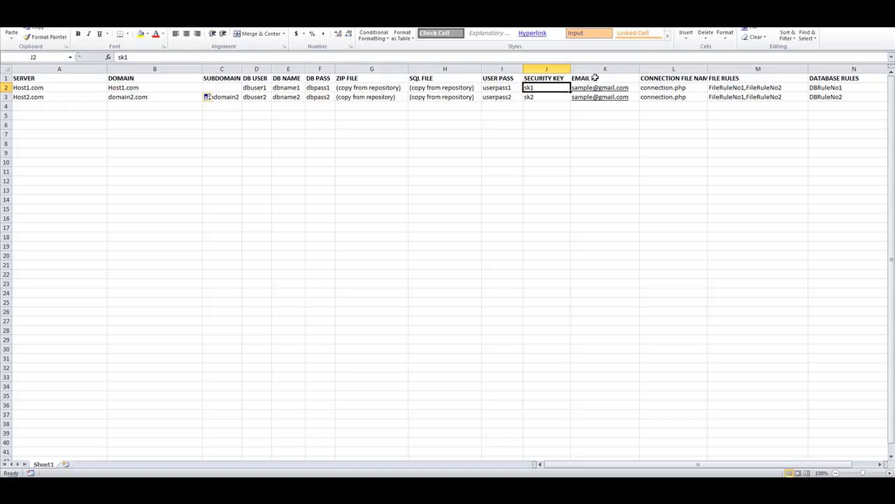
left_click(850, 88)
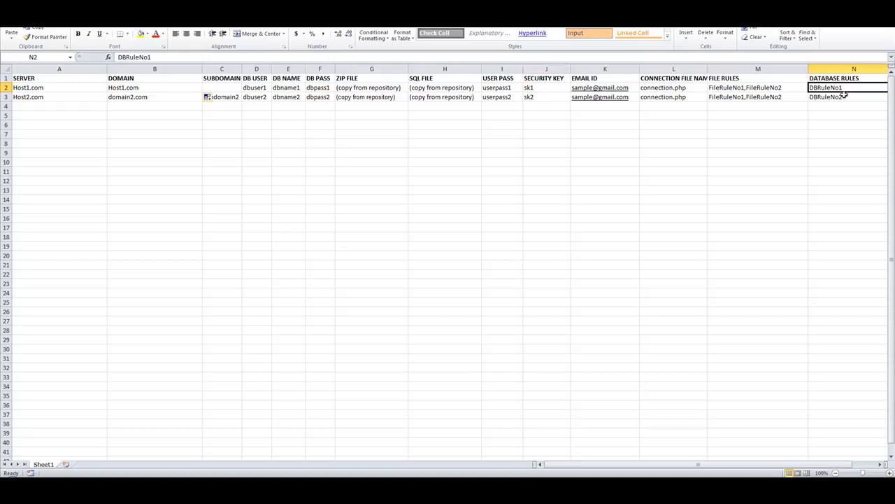
left_click_drag(316, 88, 255, 88)
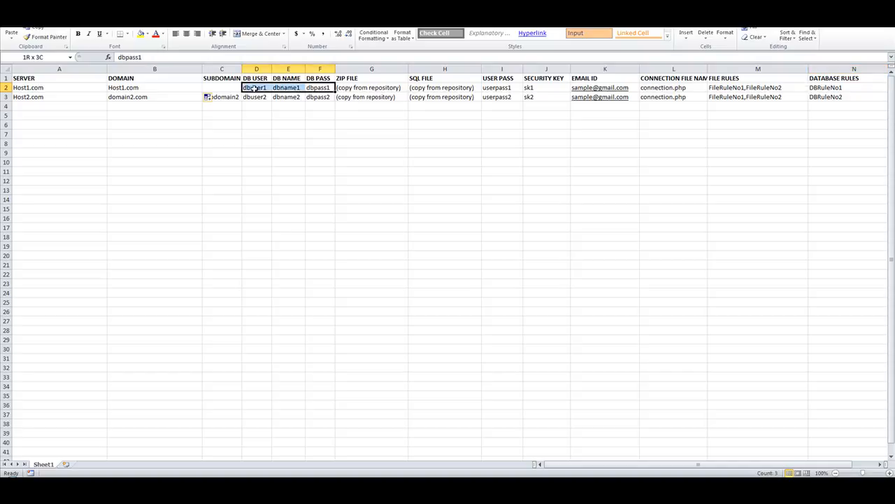
left_click(455, 88)
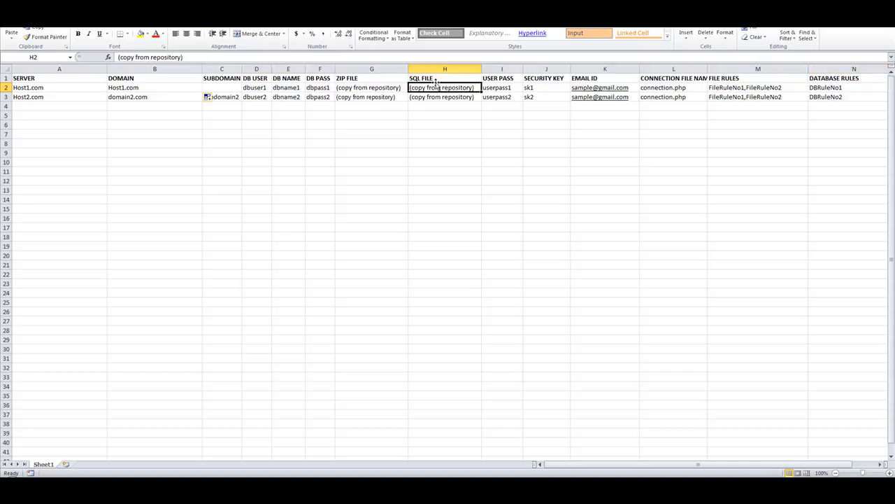
left_click_drag(325, 86, 270, 87)
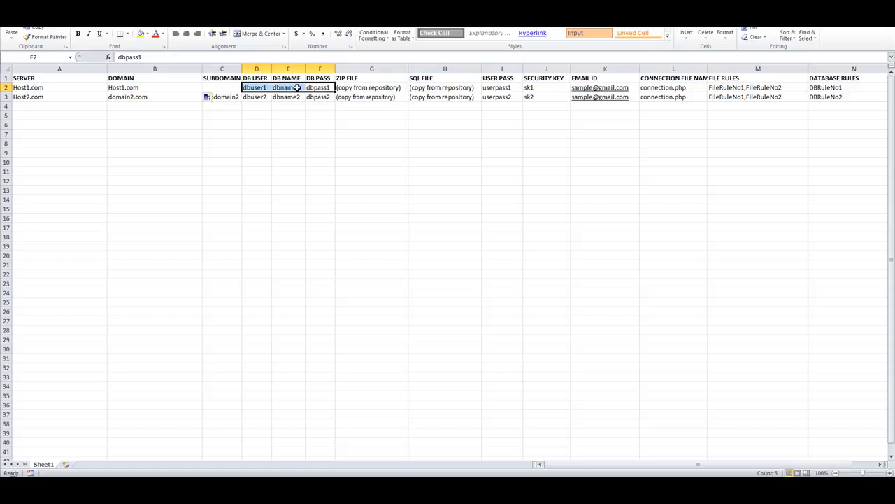
left_click(429, 87)
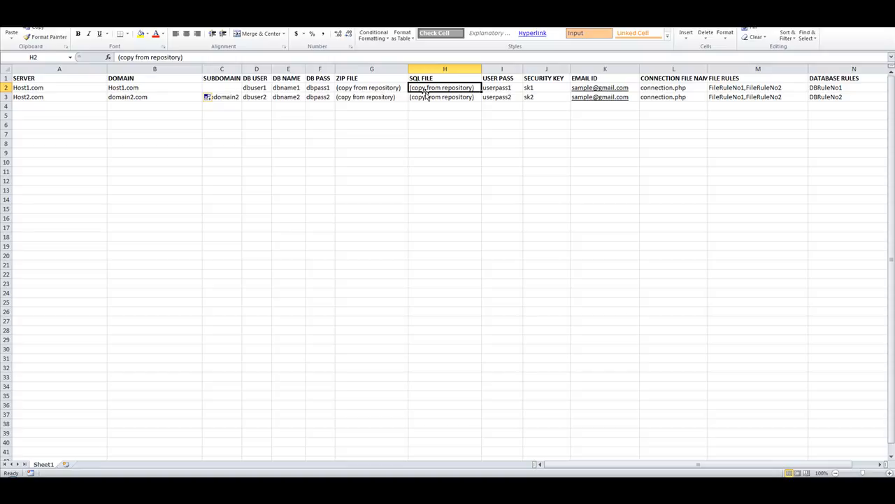
left_click(850, 87)
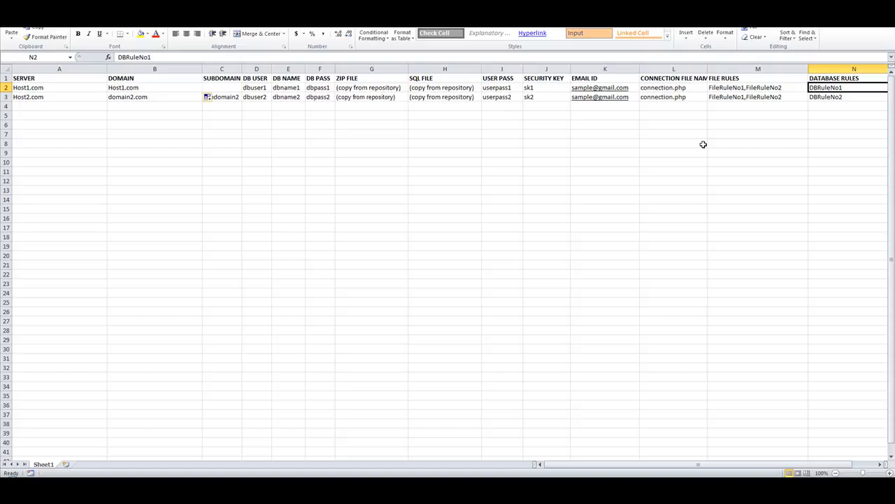
left_click_drag(259, 88, 318, 87)
left_click(829, 87)
left_click(443, 88)
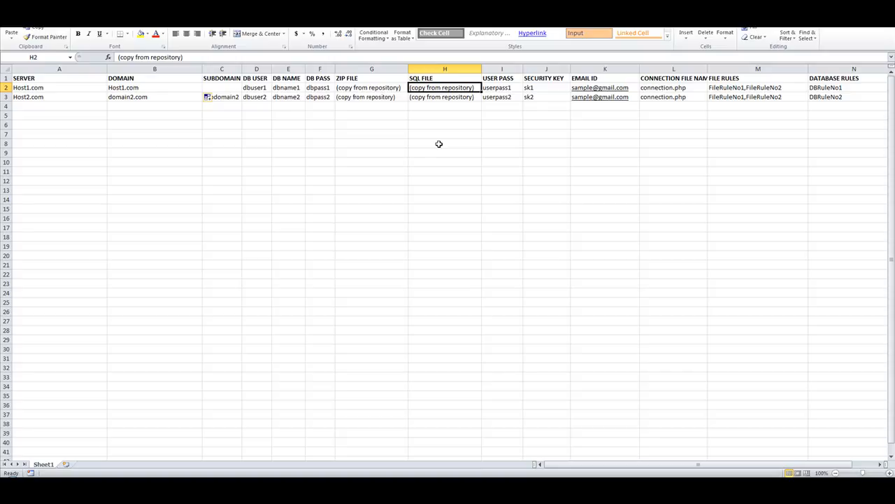
left_click(554, 88)
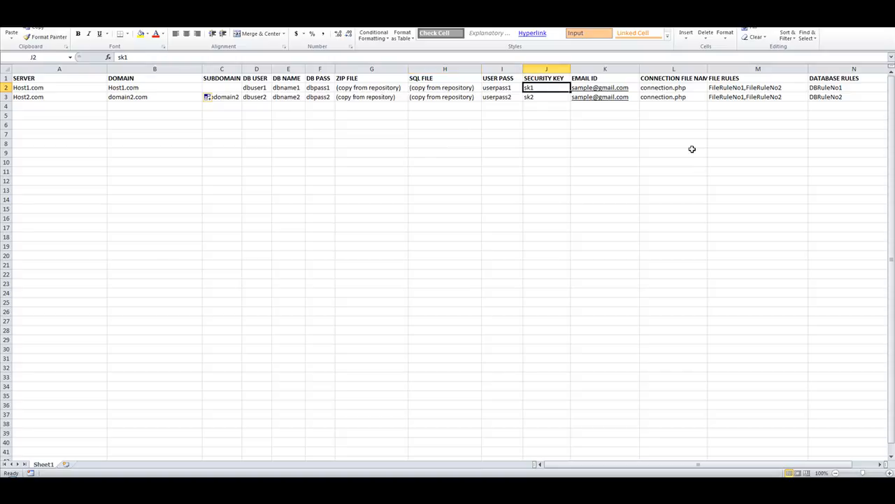
left_click(832, 89)
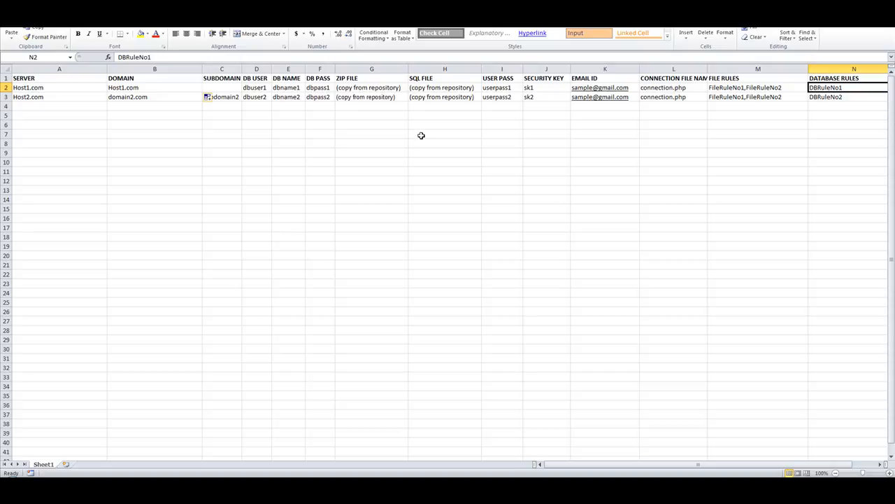
left_click(550, 87)
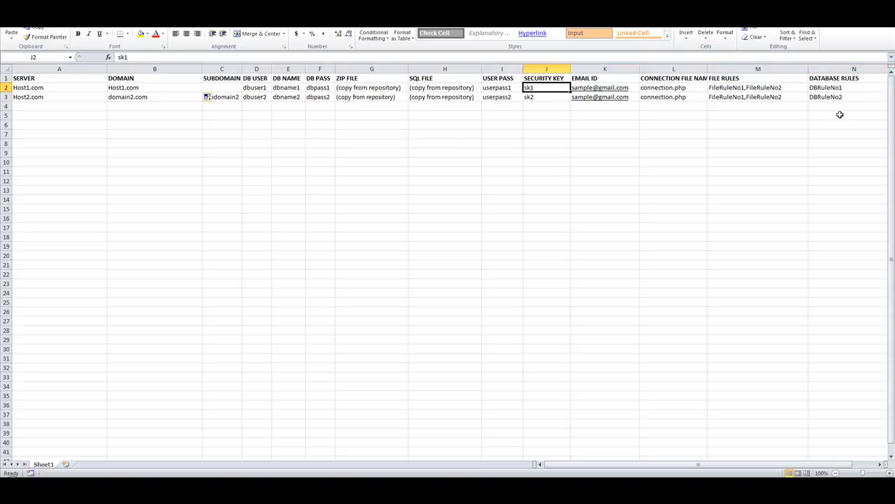
left_click(838, 89)
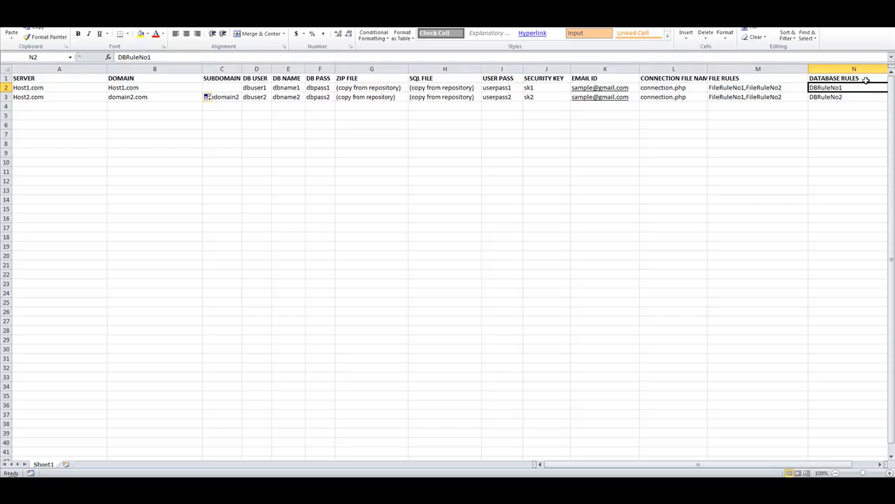
Append ',DBRuleNo2' to Host1.com's DATABASE RULES cell, fixing the capital U, and commit it
double_click(855, 87)
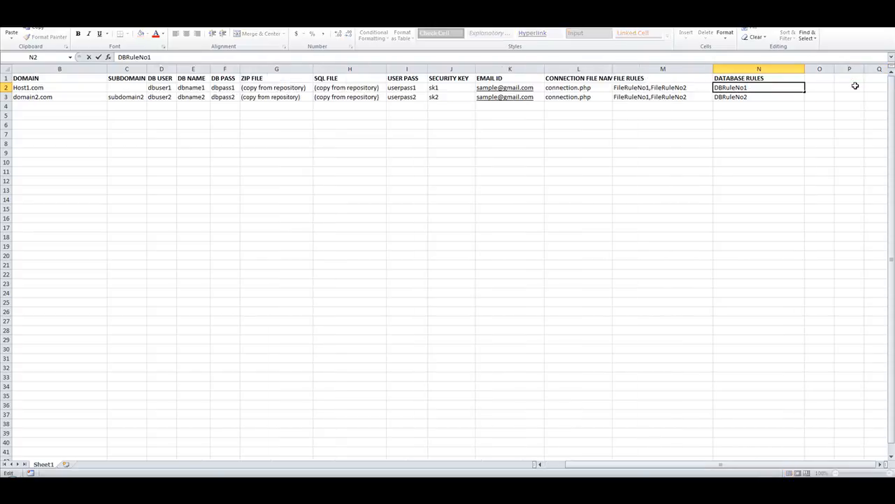
type(",DBRUleNo2")
left_click(758, 86)
key("BackSpace")
type("u")
left_click(571, 174)
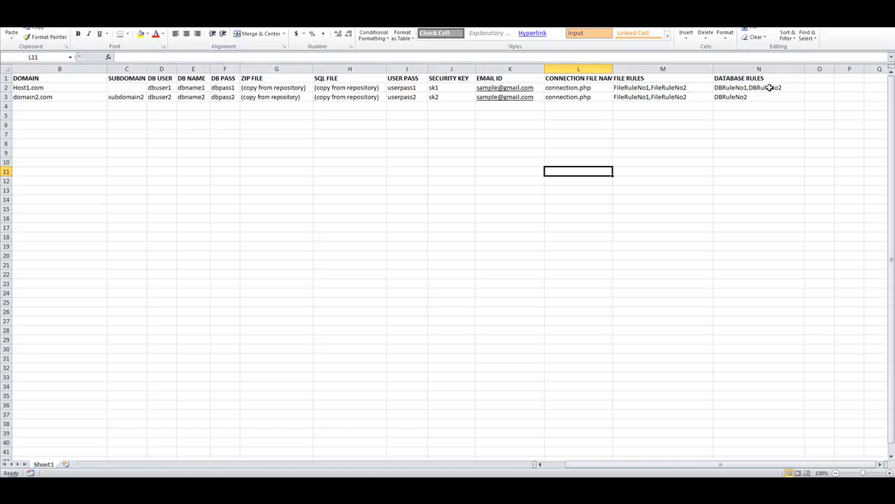
left_click(341, 87)
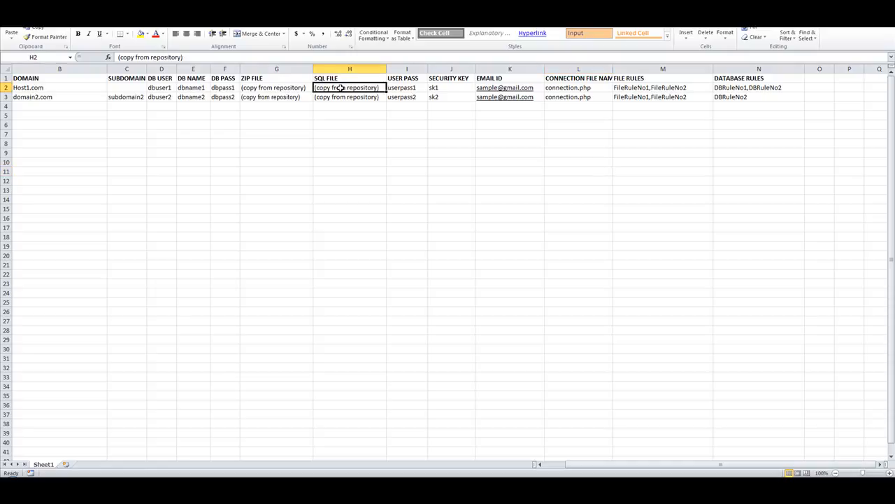
left_click_drag(160, 88, 224, 86)
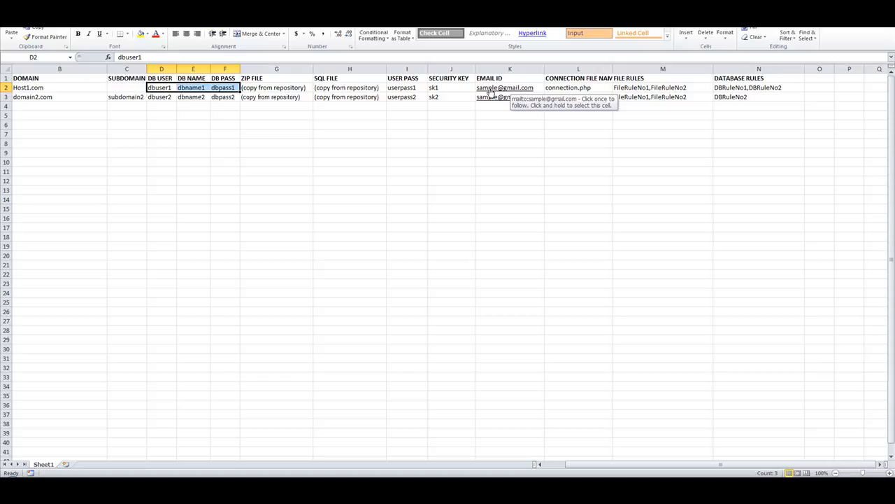
left_click(775, 91)
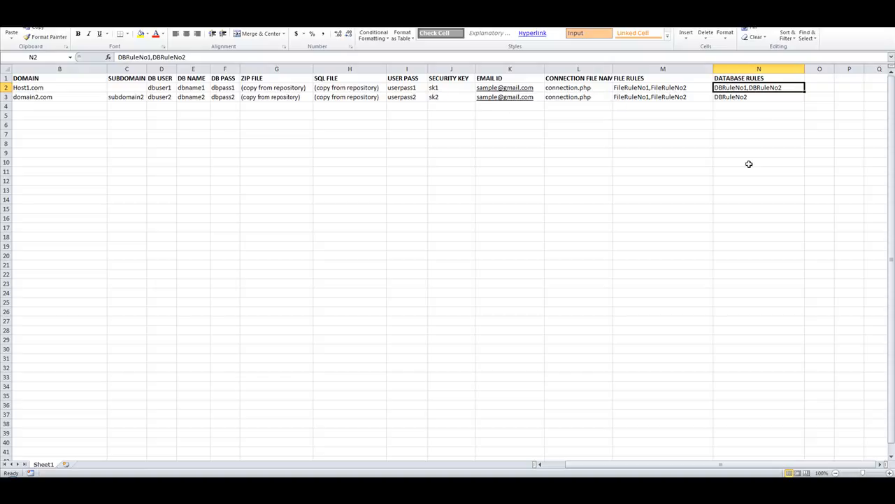
left_click(660, 87)
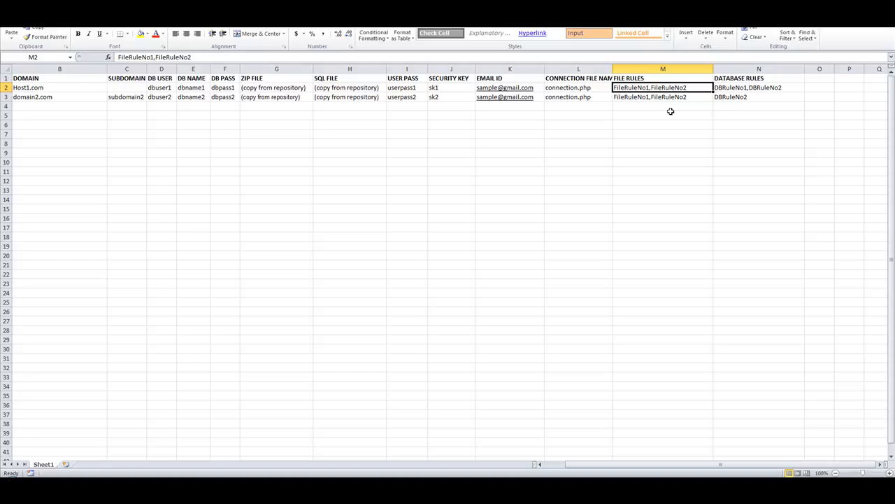
left_click(250, 87)
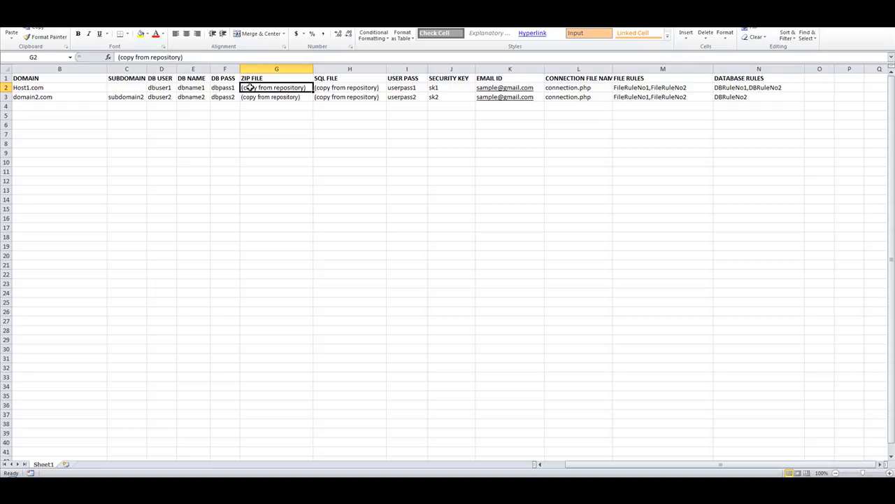
left_click_drag(754, 87, 45, 88)
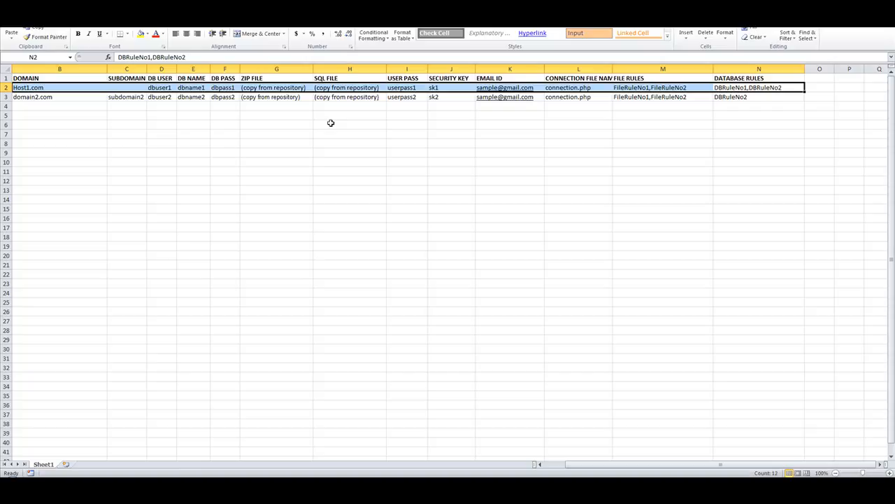
left_click(668, 87)
left_click(553, 87)
left_click(364, 87)
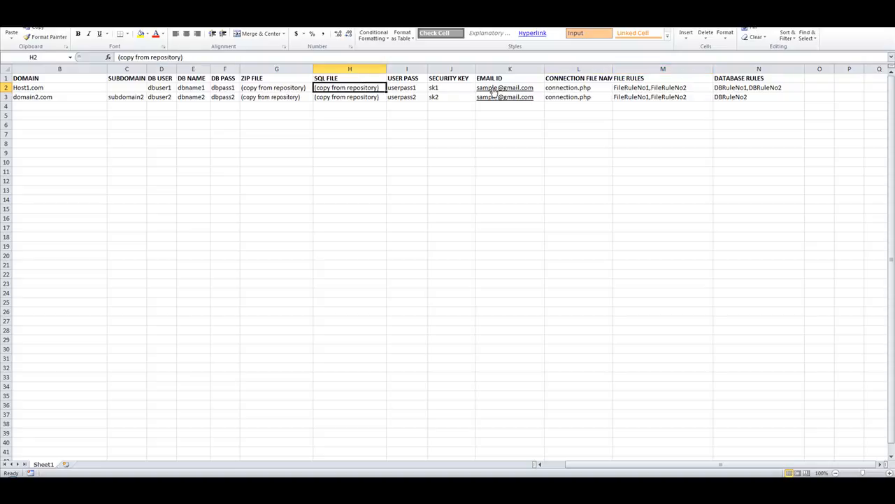
left_click(500, 129)
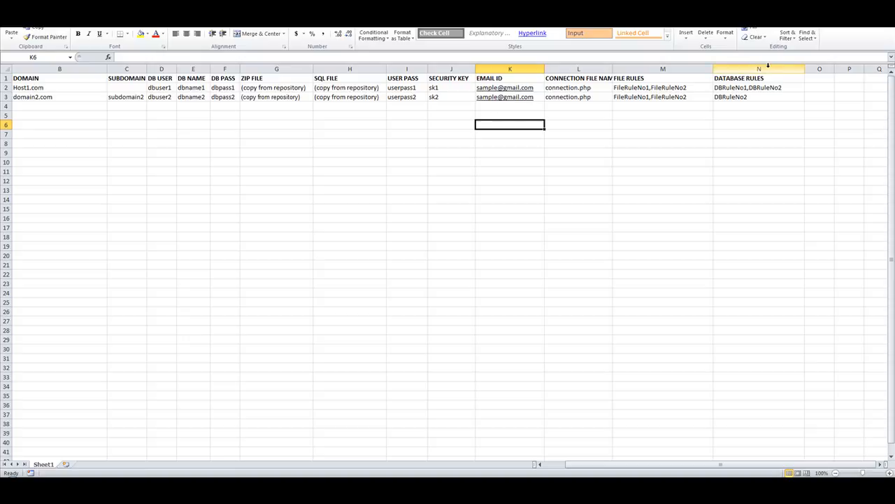
left_click(749, 87)
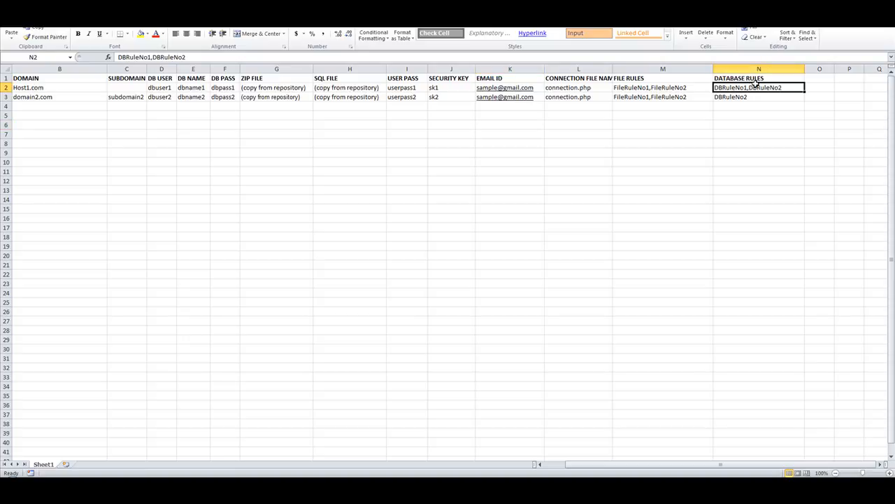
left_click(756, 79)
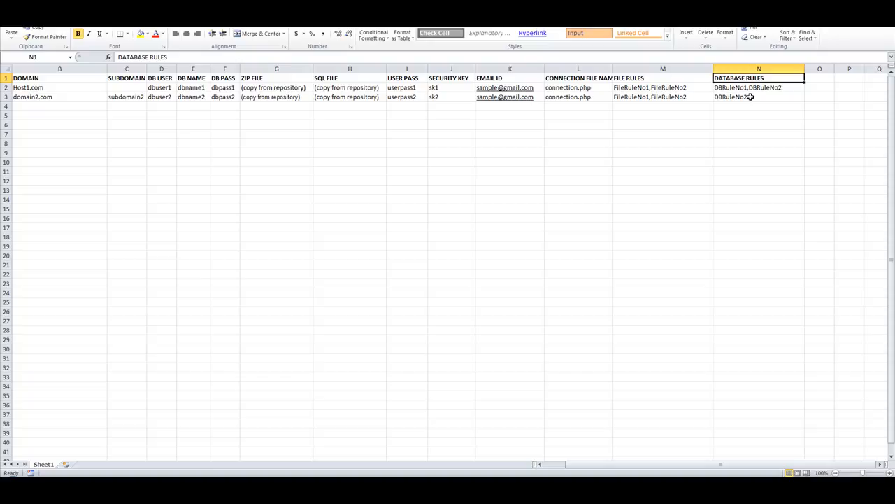
left_click(652, 87)
left_click(652, 79)
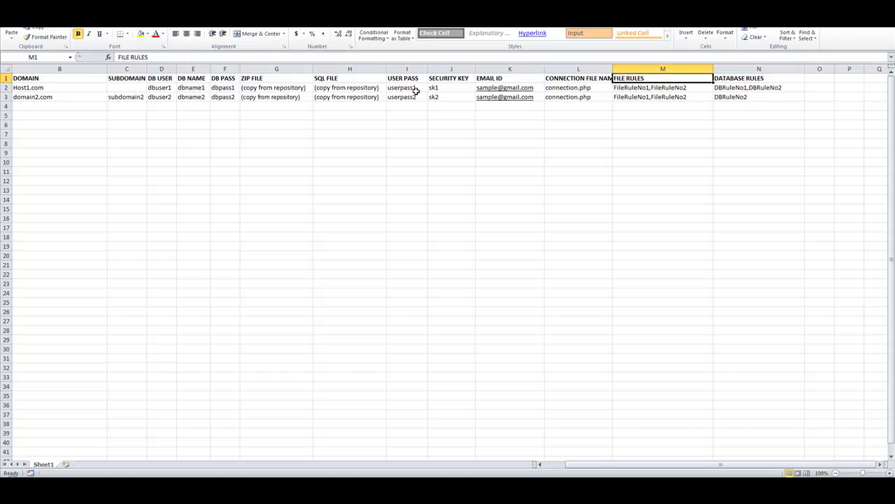
left_click(270, 88)
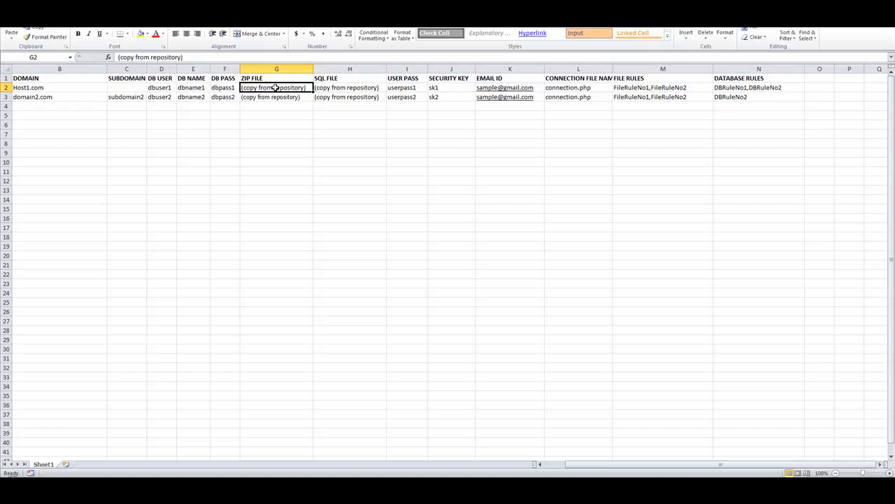
left_click(645, 87)
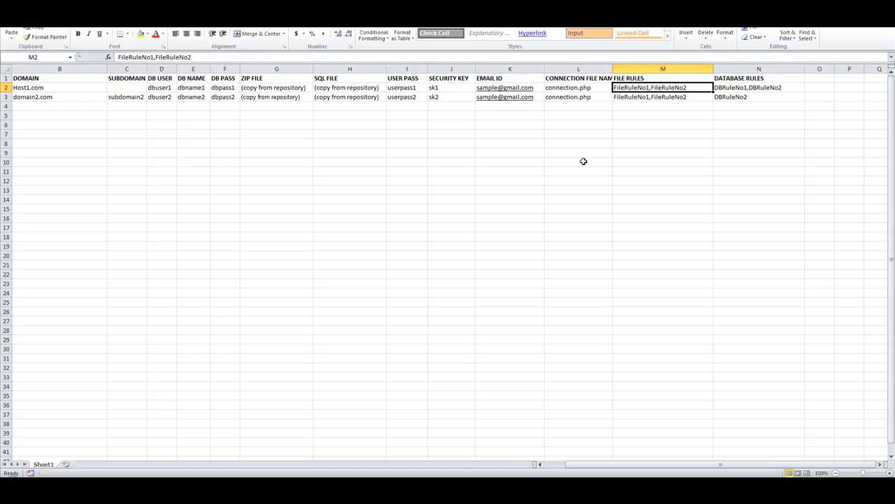
left_click(571, 87)
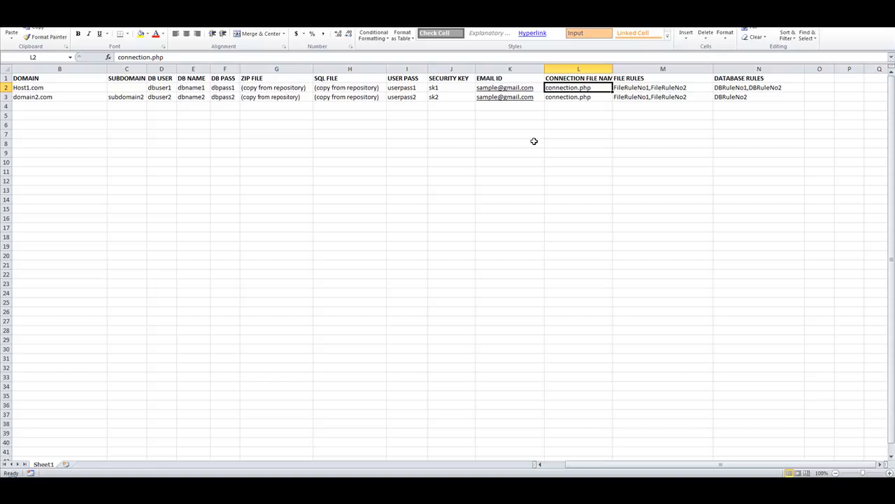
left_click(645, 84)
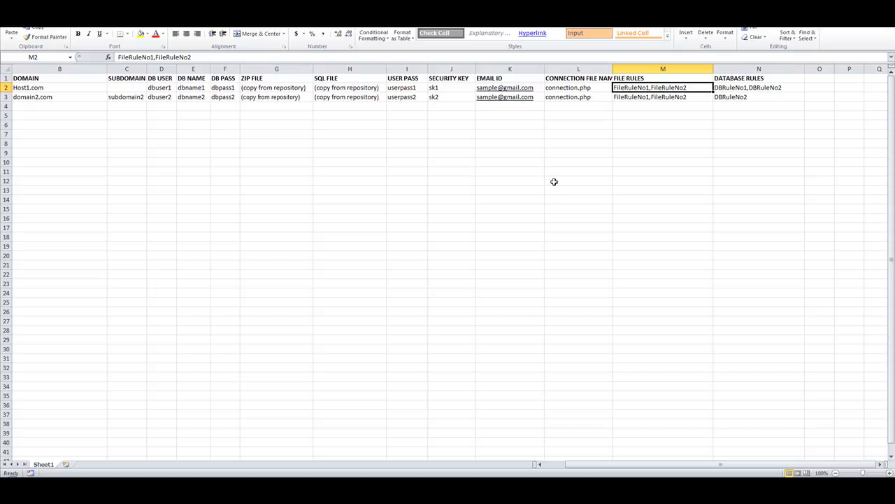
Review Host1.com's ZIP FILE and SQL FILE entries, then return to the Sub Domain Batch Installation page
left_click_drag(823, 80, 819, 132)
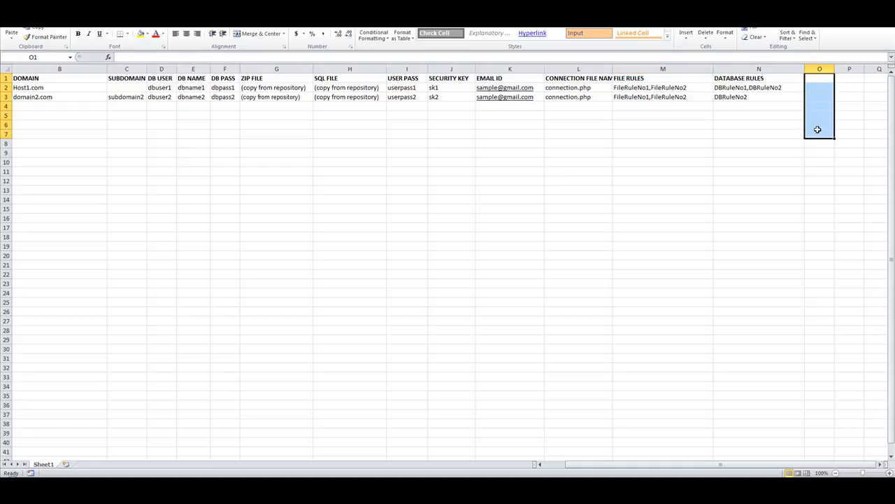
left_click(640, 136)
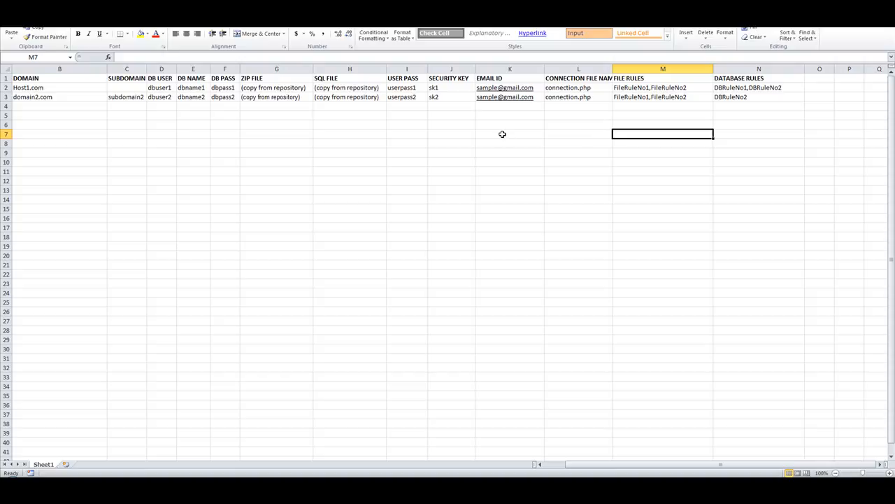
left_click(294, 89)
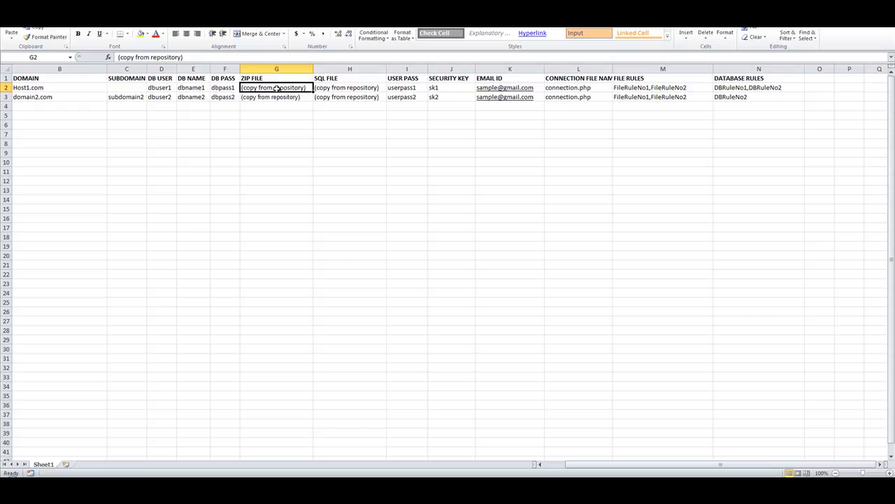
left_click(321, 86)
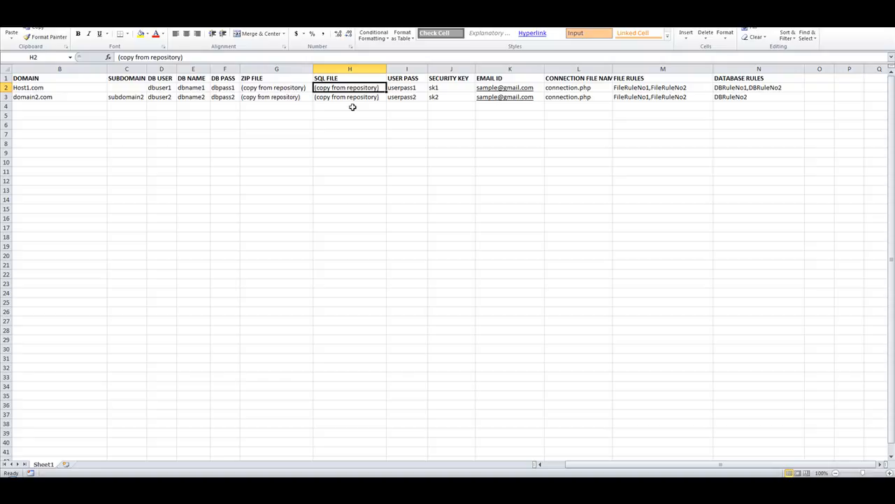
left_click(225, 117)
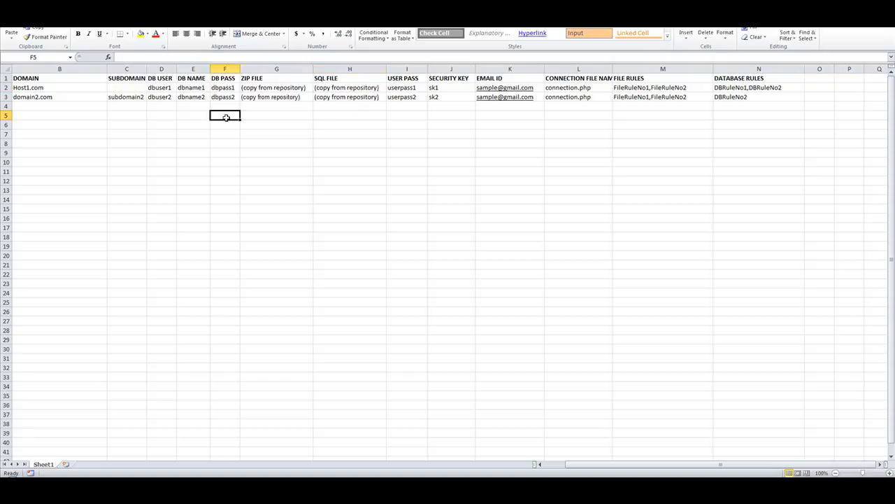
left_click(271, 89)
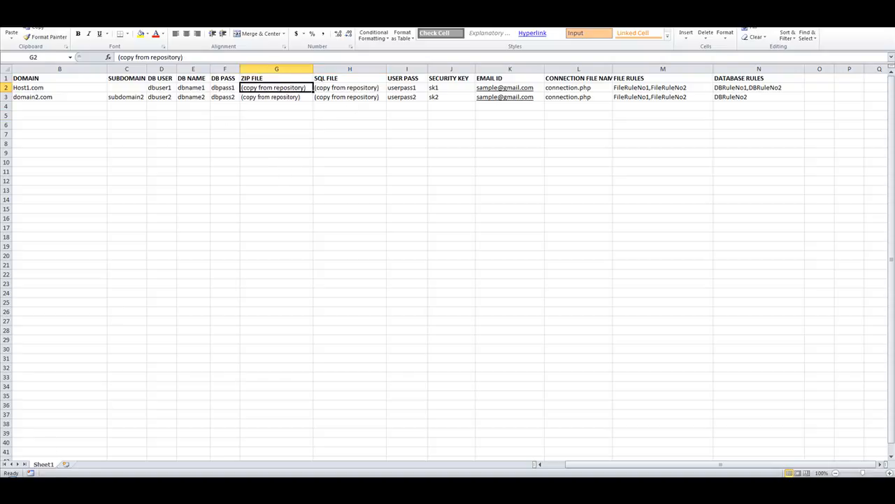
key("alt+Tab")
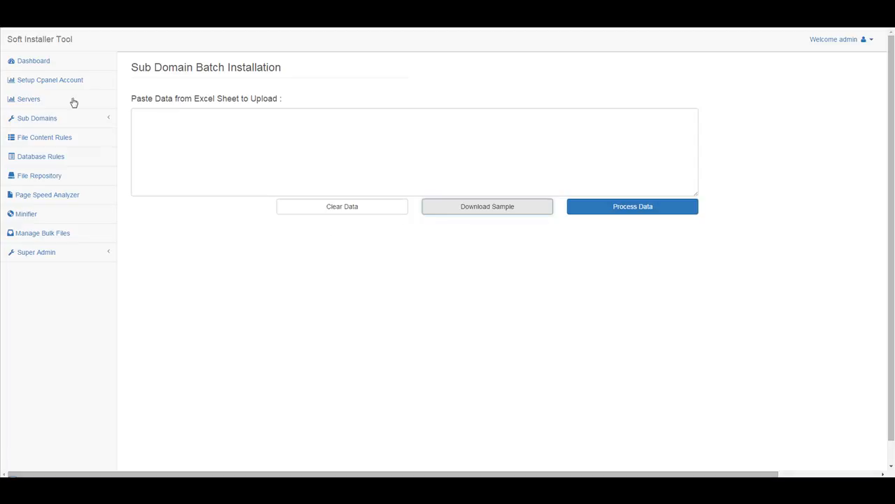
Open the Sub Domain Individual Installation form and set Upload Type to REPOSITORY FILE
left_click(51, 121)
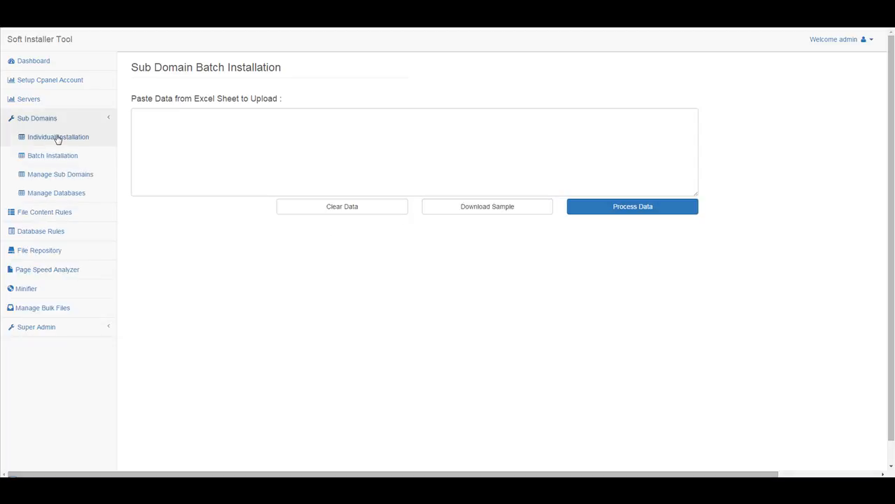
left_click(58, 139)
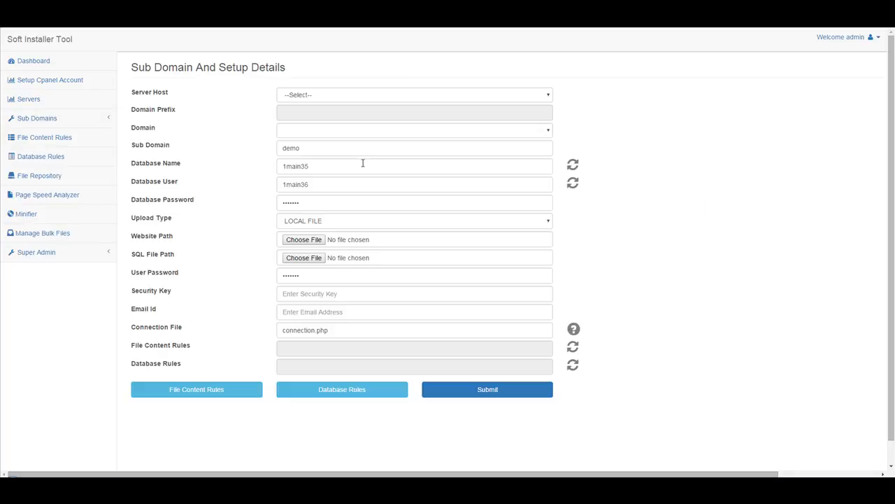
left_click(386, 221)
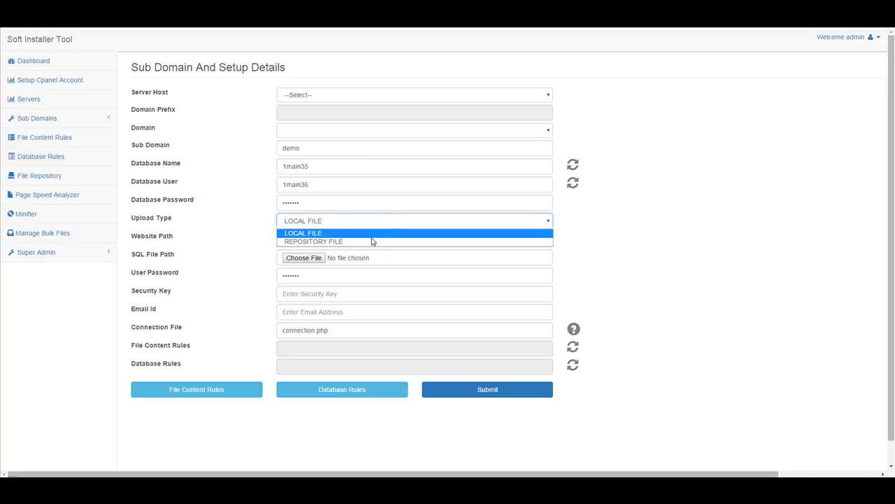
left_click(373, 240)
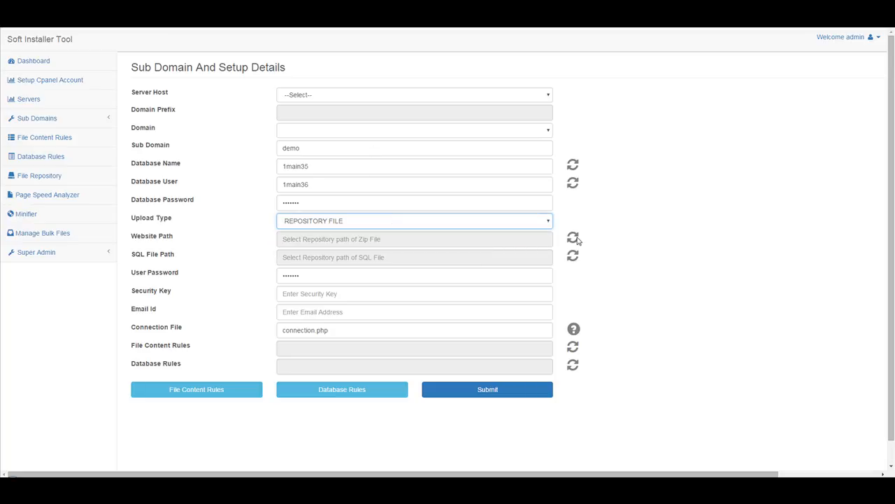
Set Website Path to t2ha-L-CashLoan-1.zip from the LandingPages-with-Panels repository folder
left_click(478, 242)
left_click(573, 240)
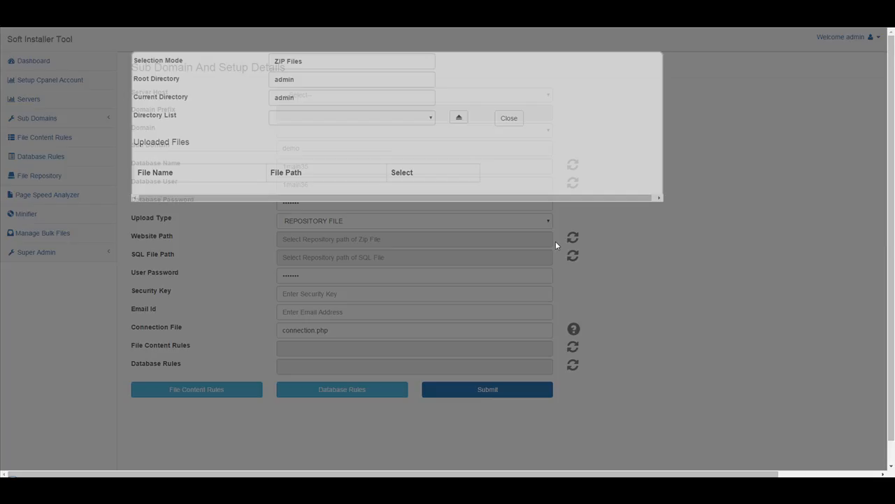
left_click(343, 119)
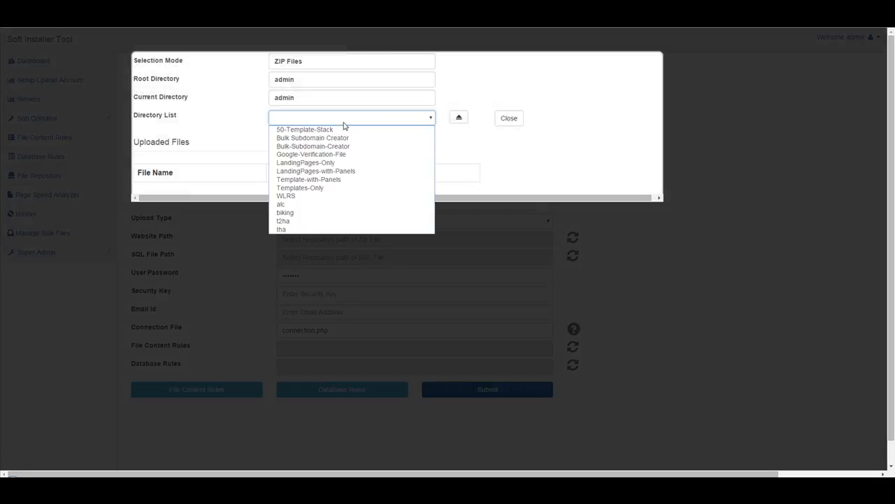
left_click(317, 172)
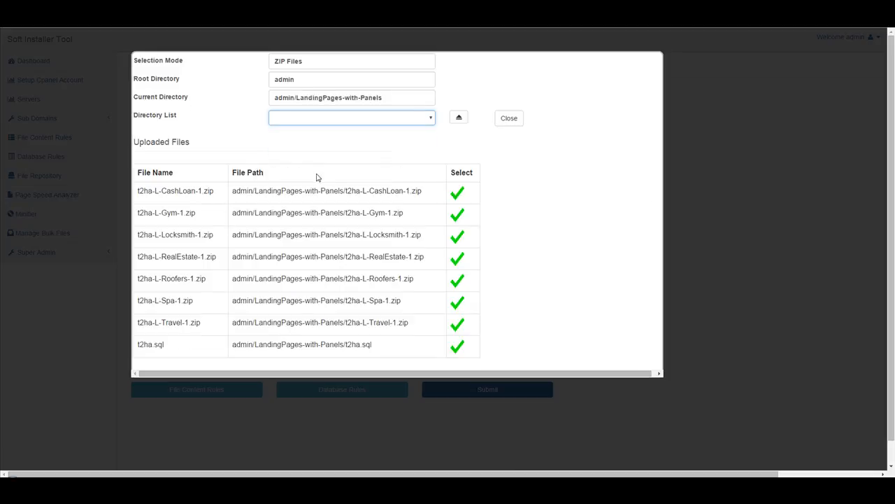
scroll(551, 208, "down", 1)
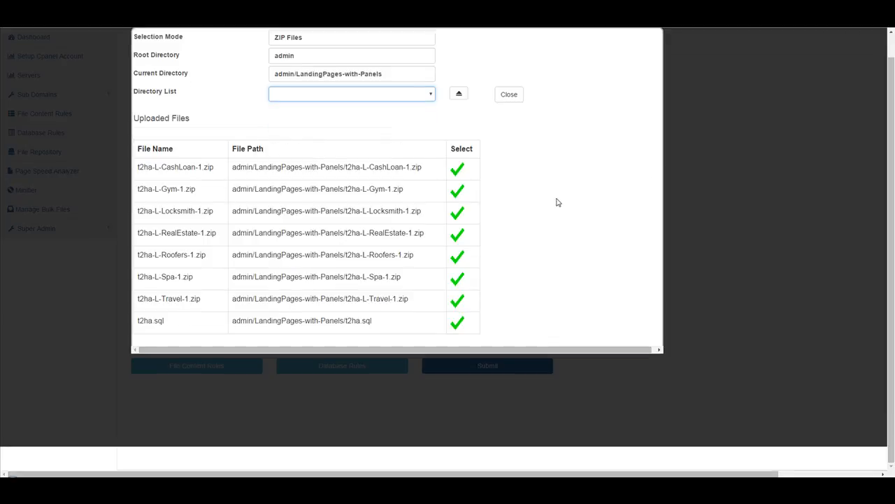
left_click(458, 169)
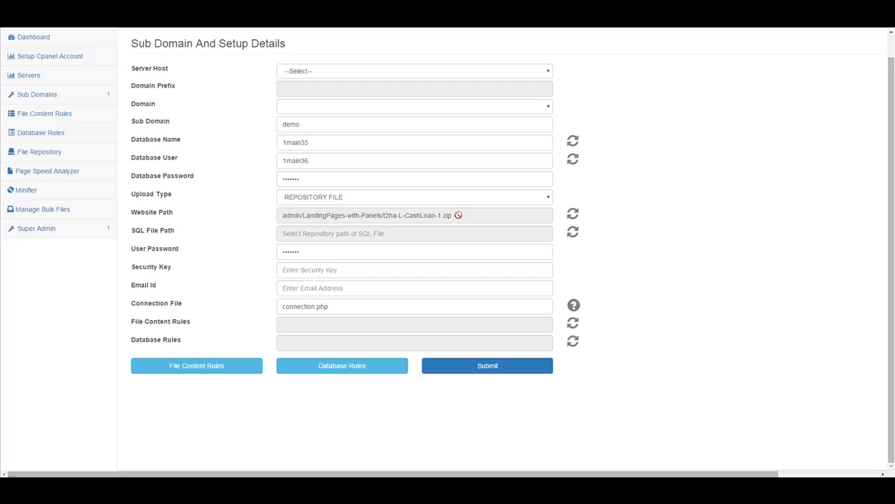
scroll(458, 215, "up", 1)
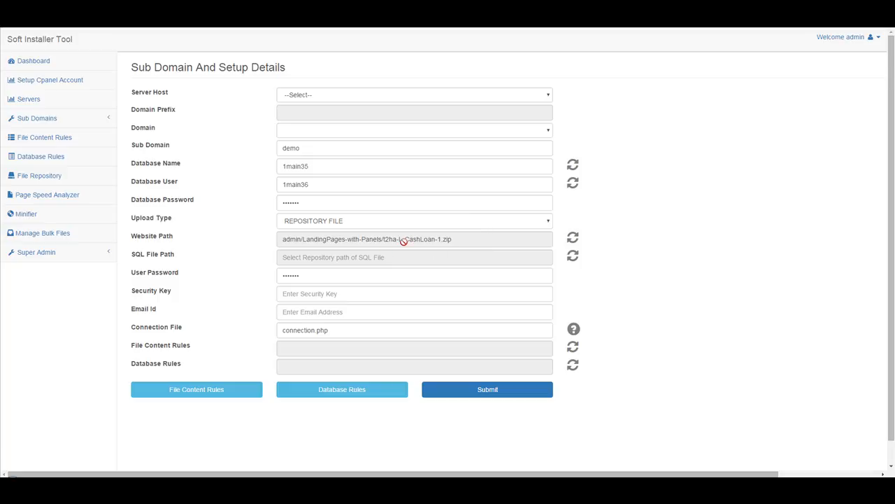
left_click(41, 120)
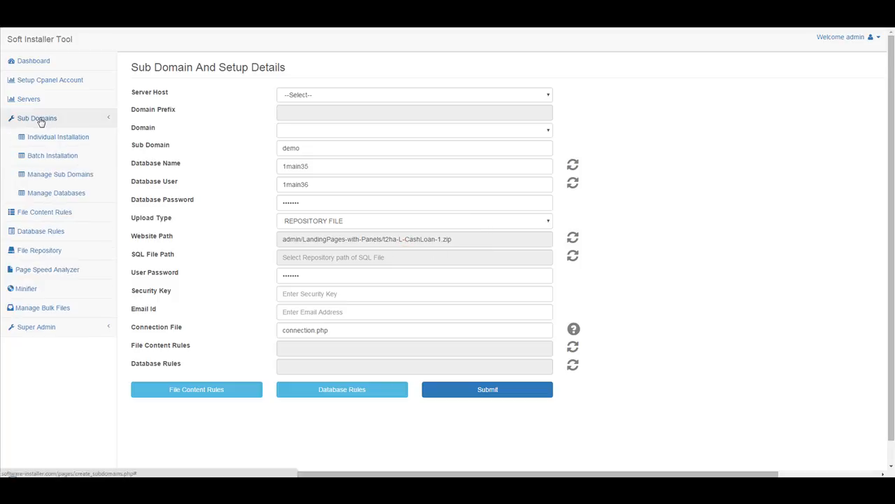
Copy the admin/LandingPages-with-Panels/t2ha-L-CashLoan-1.zip path in File Repository, then return to Excel
left_click(38, 250)
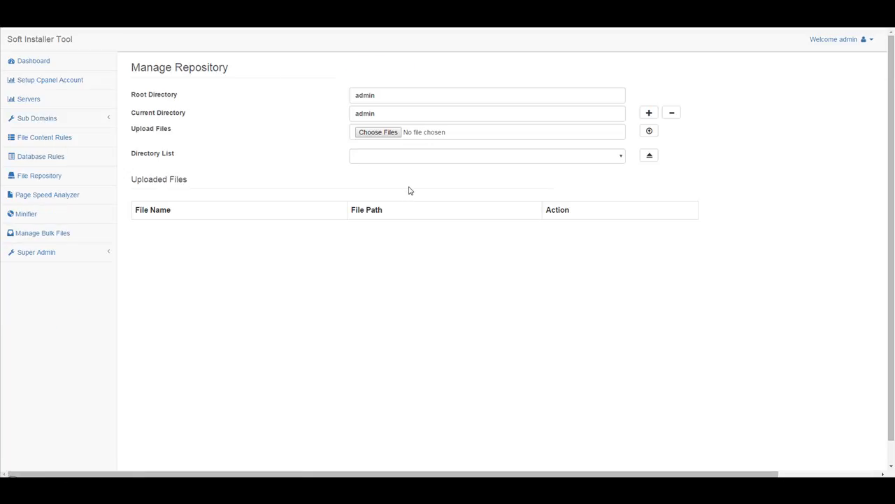
left_click(456, 159)
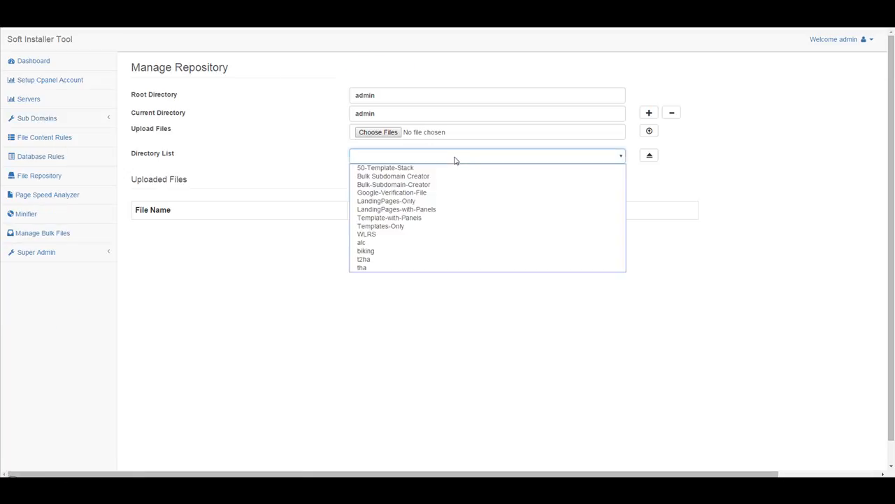
left_click(439, 210)
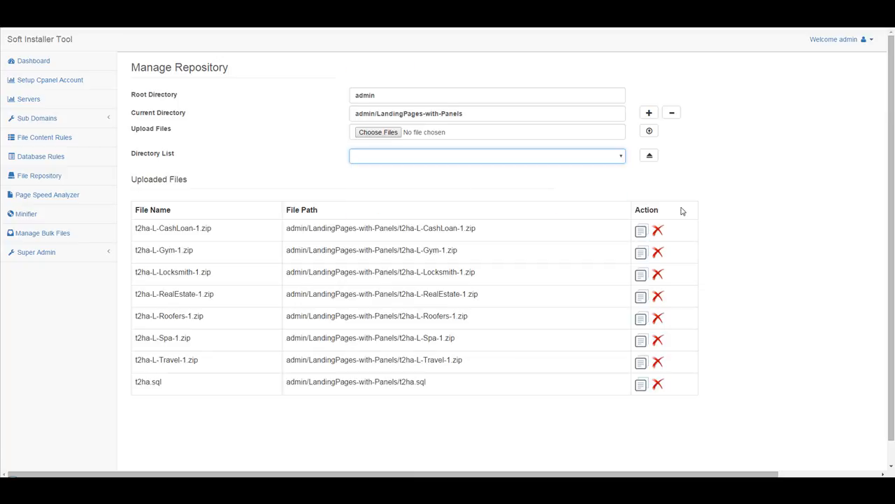
left_click(643, 235)
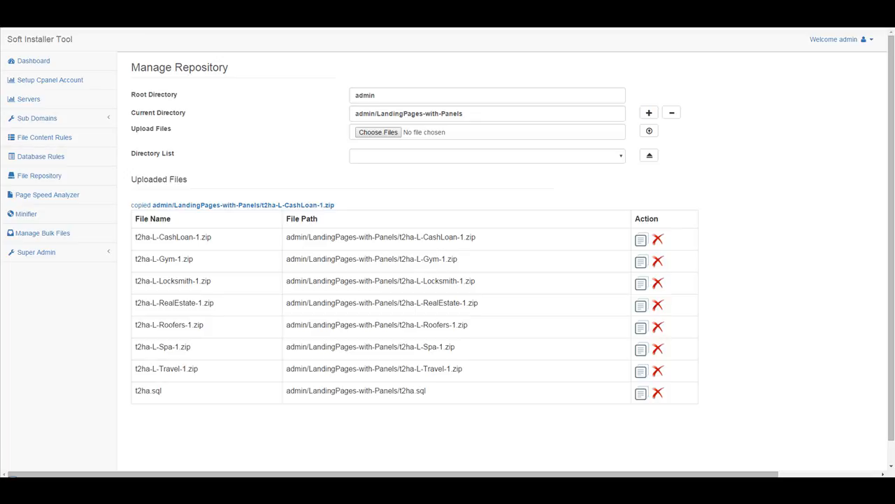
mouse_move(377, 477)
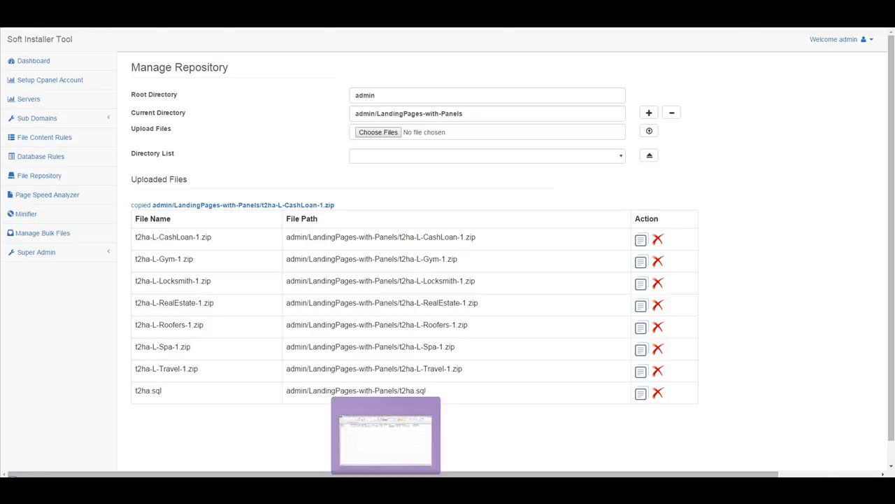
left_click(386, 437)
Paste the t2ha-L-CashLoan-1.zip path into G2, widen column G, and fill it to row 16
right_click(277, 88)
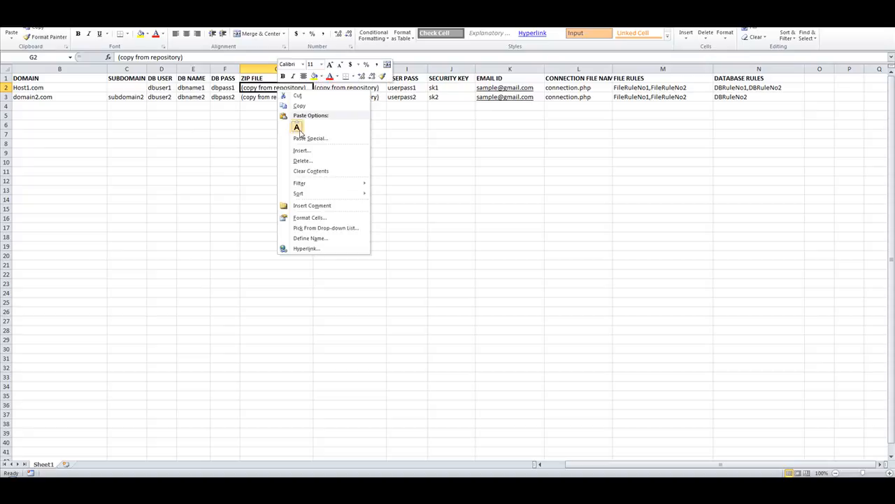
left_click(302, 130)
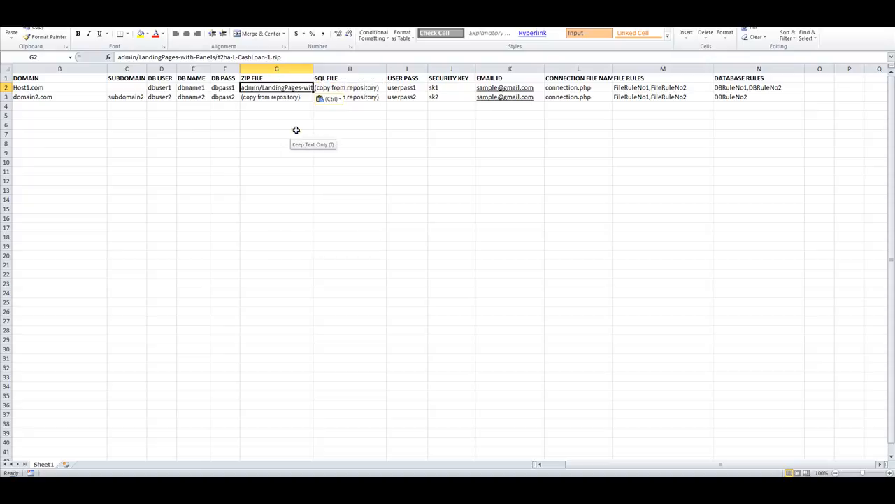
double_click(312, 69)
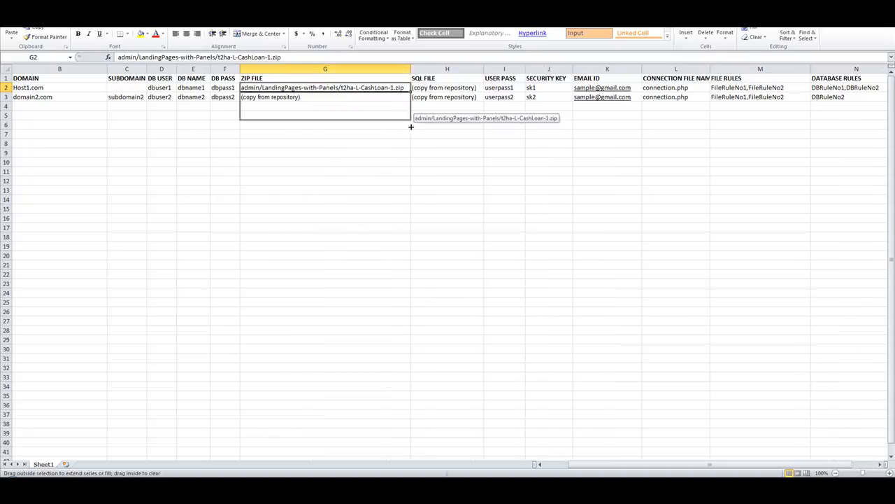
left_click_drag(411, 97, 412, 218)
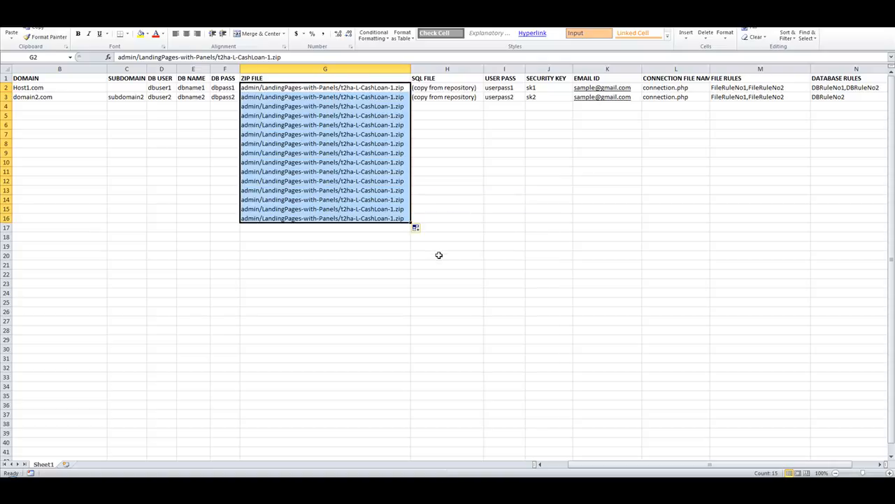
left_click(70, 87)
Copy row 2's database user, name and password values into row 3 and extend them downward
left_click(118, 79)
left_click(122, 87)
left_click_drag(156, 87, 224, 87)
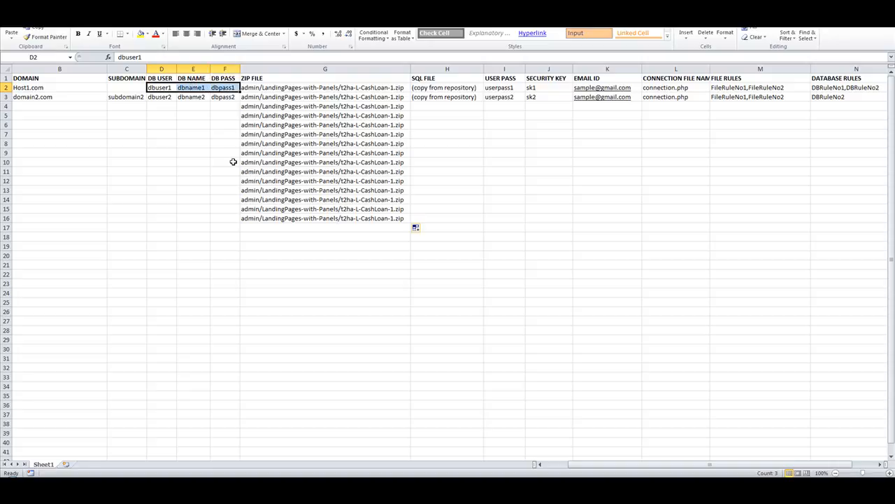
key("ctrl+c")
key("Down")
key("ctrl+v")
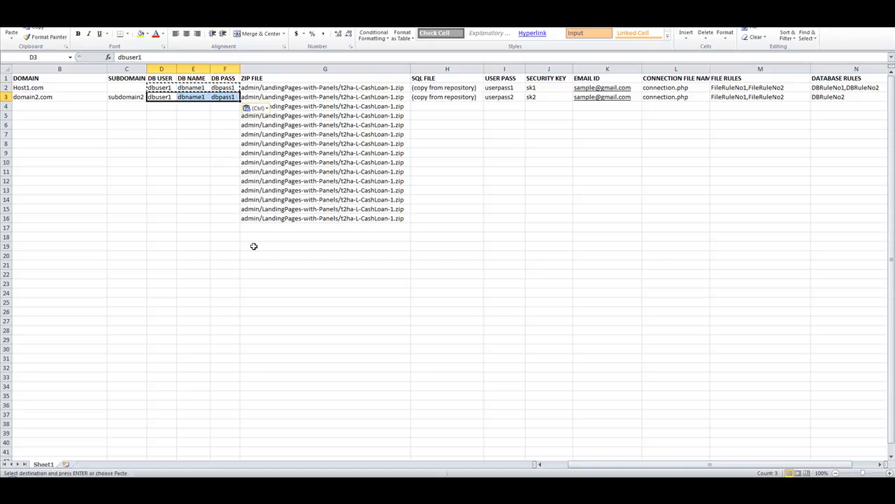
left_click(214, 132)
left_click_drag(161, 87, 244, 222)
left_click(550, 274)
left_click(93, 159)
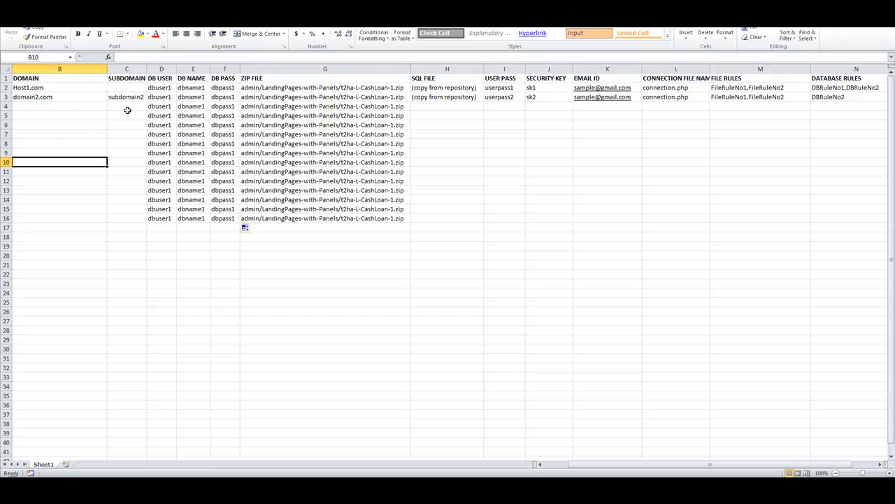
double_click(174, 87)
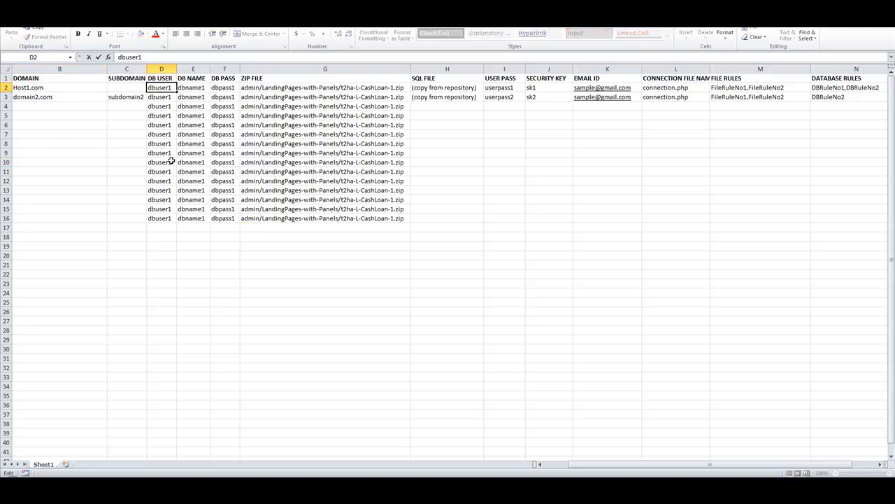
left_click(101, 171)
left_click_drag(168, 87, 242, 223)
left_click(232, 292)
double_click(240, 68)
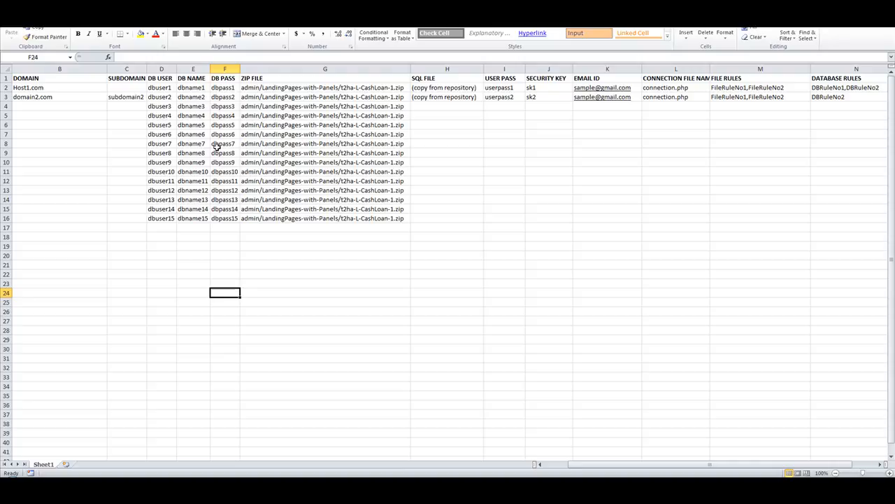
Open the Individual Installation form and review its database name, user and password values
left_click(53, 487)
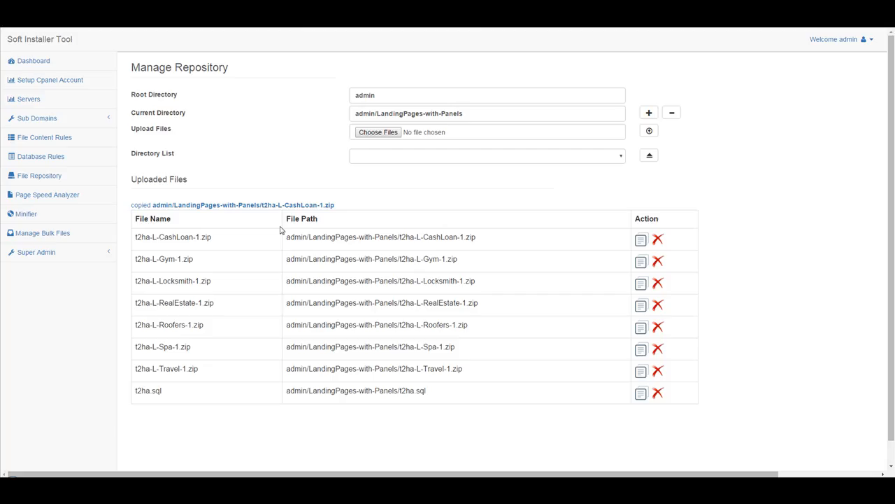
left_click(43, 121)
left_click(63, 137)
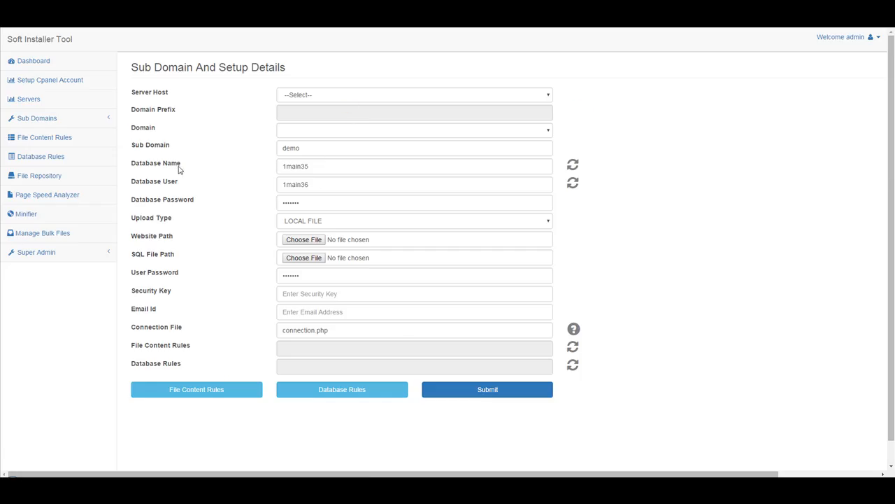
left_click_drag(325, 167, 213, 175)
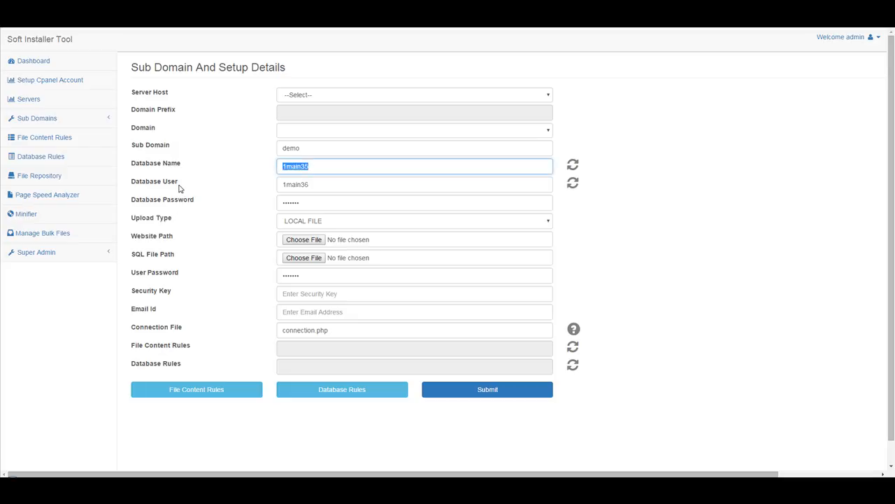
left_click_drag(321, 184, 101, 190)
left_click_drag(376, 205, 160, 217)
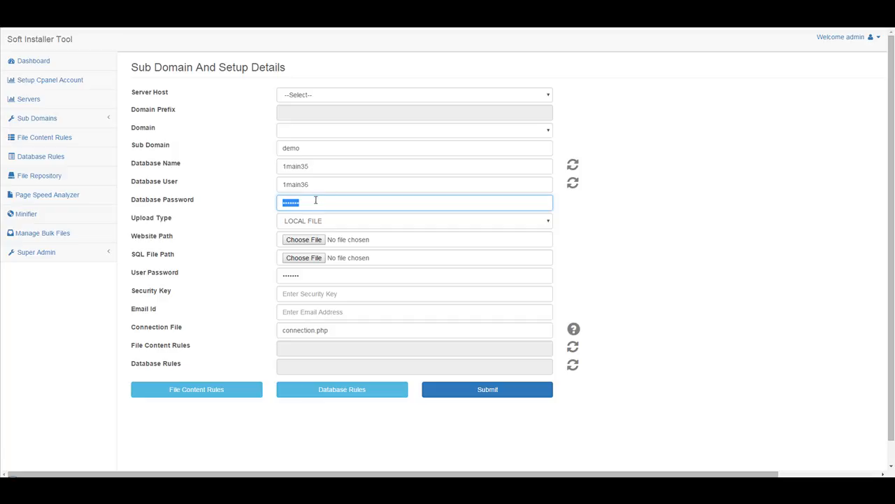
Regenerate the Database Name and Database User values several times using their refresh icons
left_click(574, 165)
left_click_drag(319, 168, 133, 184)
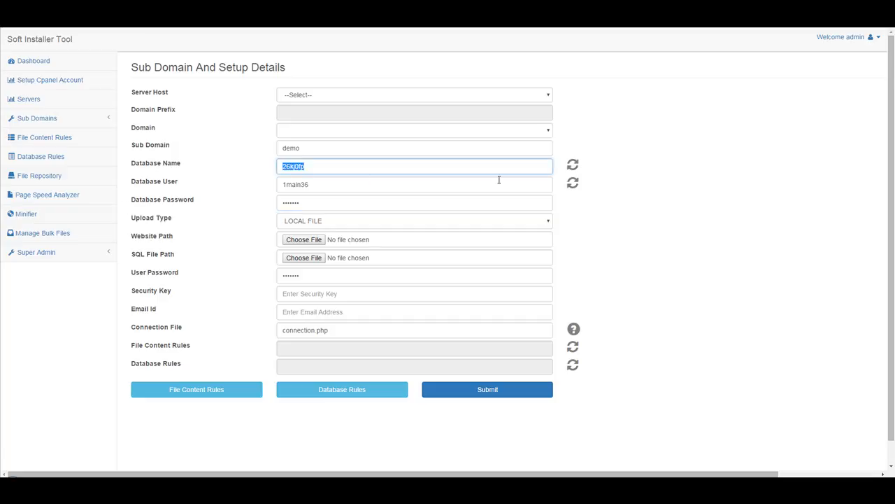
left_click(574, 183)
left_click_drag(379, 188, 254, 189)
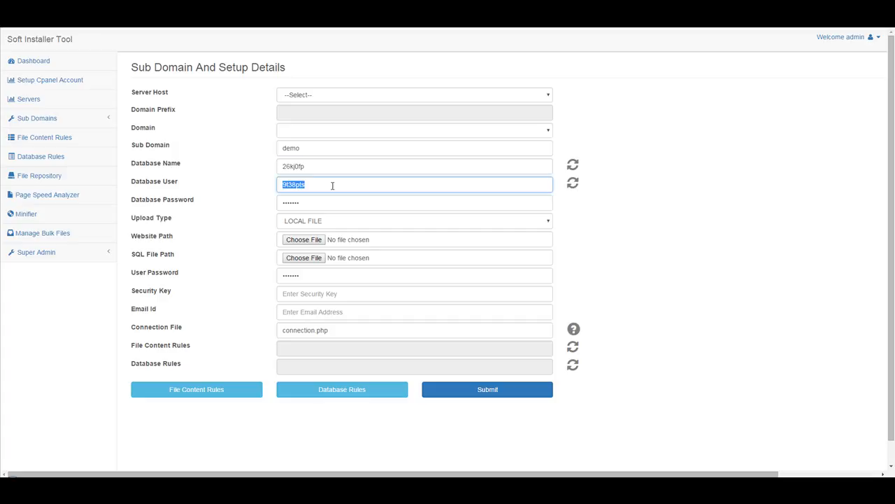
left_click(377, 167)
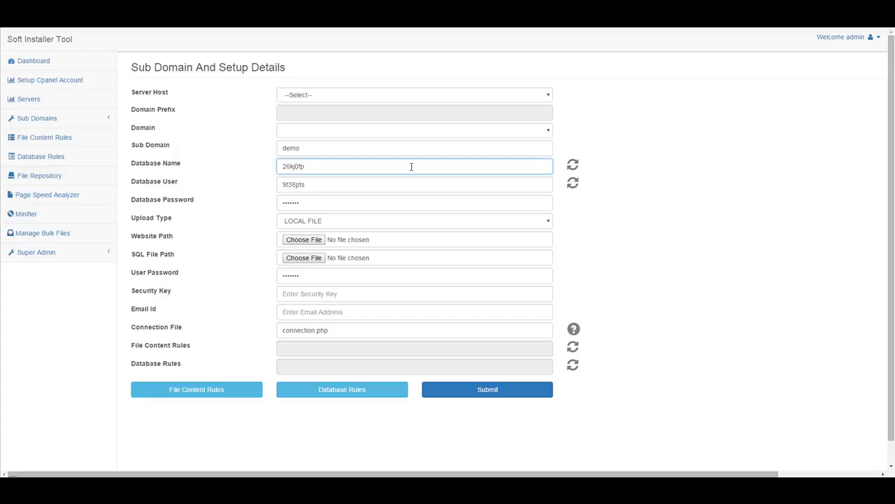
left_click(573, 165)
left_click(574, 166)
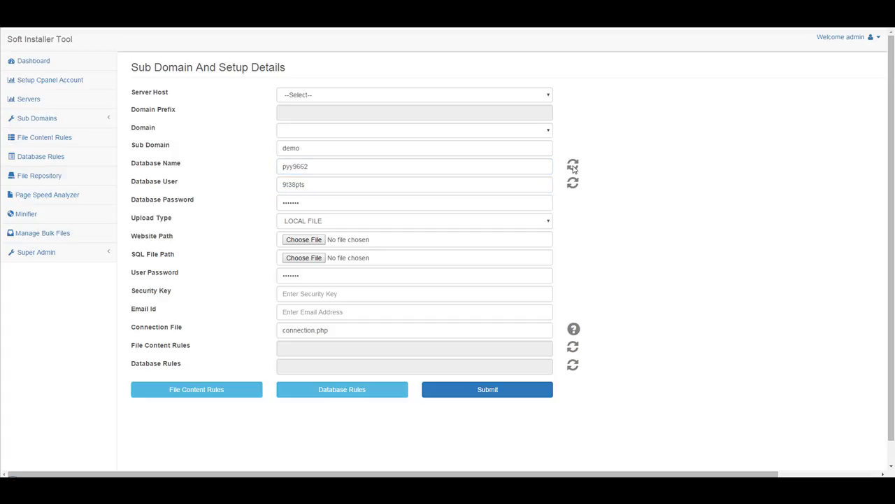
left_click(573, 165)
left_click(574, 167)
left_click(574, 184)
left_click(575, 184)
left_click(575, 183)
left_click(575, 184)
Copy the newly generated database name
left_click_drag(310, 167, 177, 166)
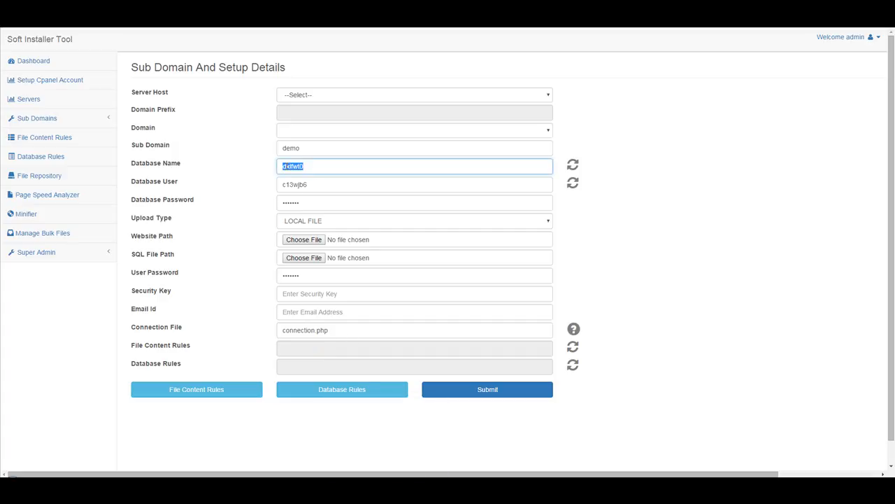
right_click(293, 168)
left_click(319, 184)
double_click(319, 184)
Paste the name into D2 and fill it down to row 16, giving dxlfwt0 through dxlfwt14
key("alt+Tab")
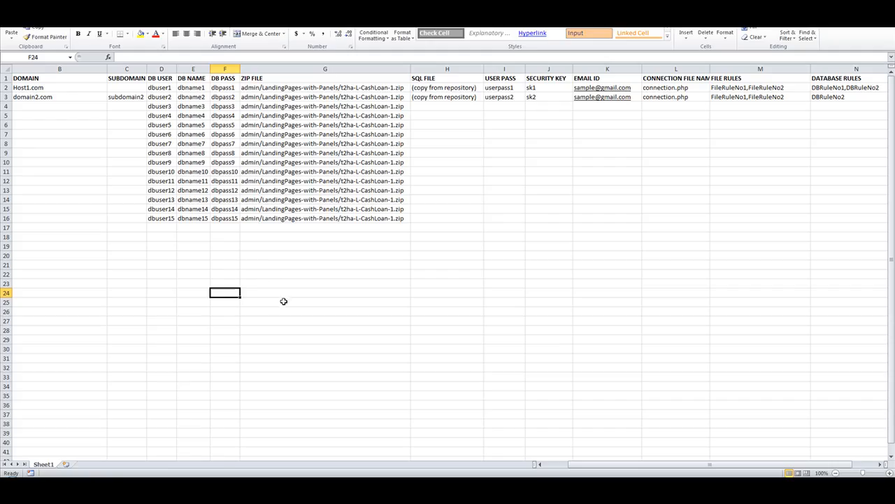
right_click(177, 87)
left_click(192, 126)
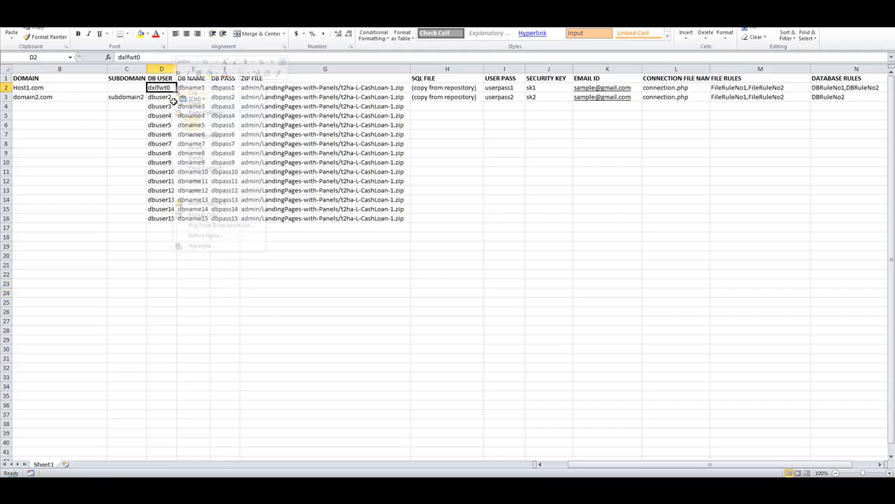
left_click_drag(176, 92, 170, 223)
left_click(162, 265)
left_click_drag(177, 69, 176, 69)
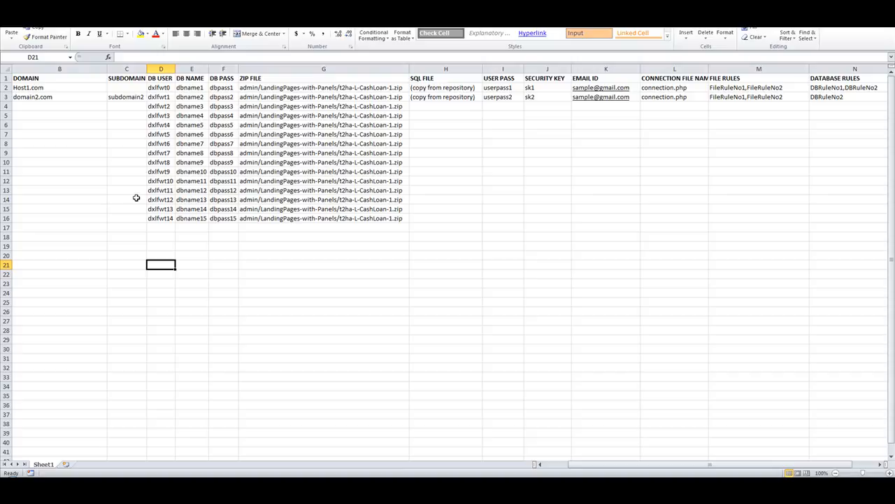
left_click(357, 88)
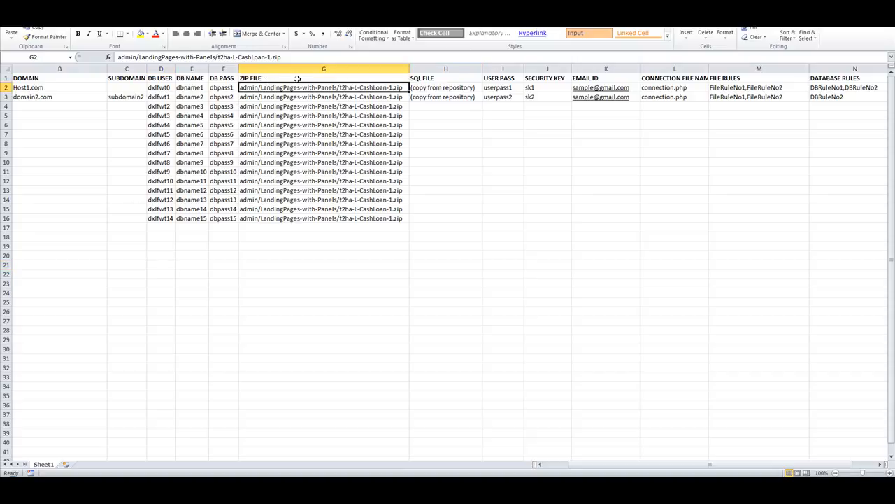
left_click(428, 87)
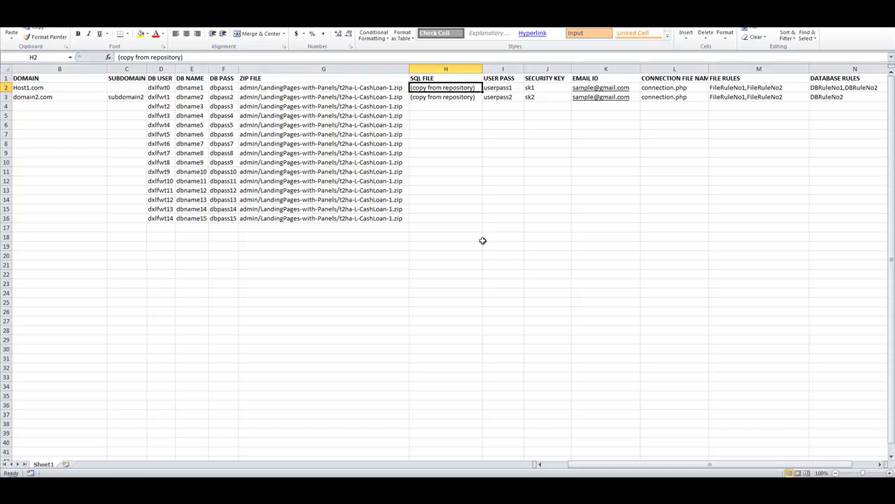
left_click(515, 86)
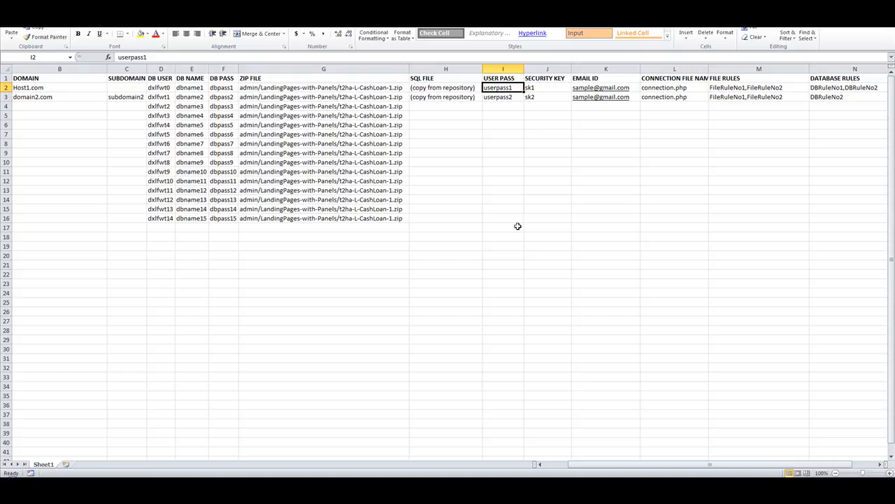
left_click(548, 88)
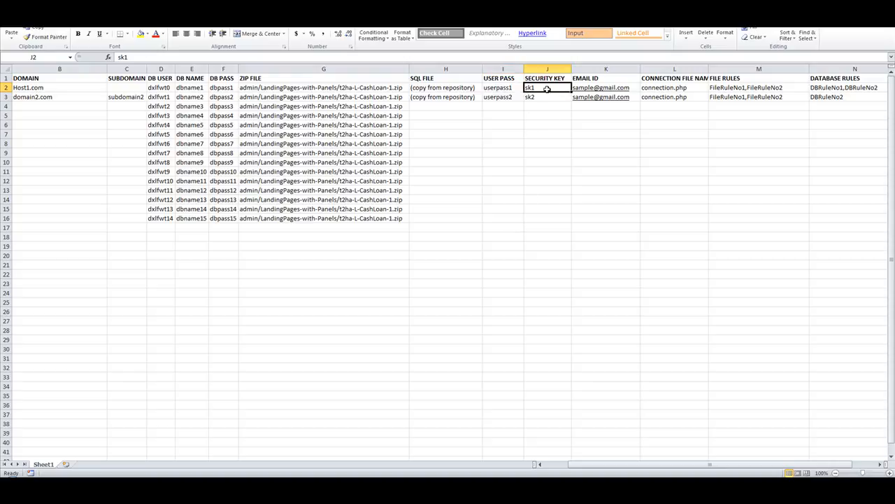
left_click_drag(543, 219, 533, 91)
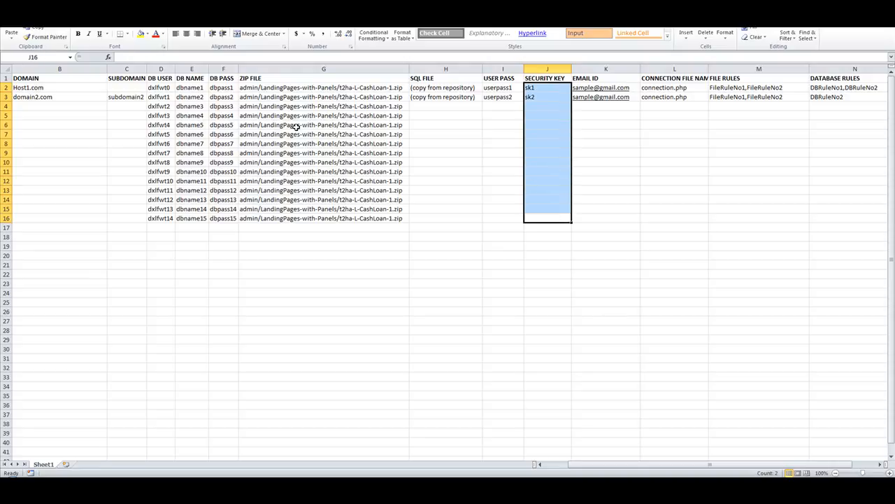
left_click(716, 228)
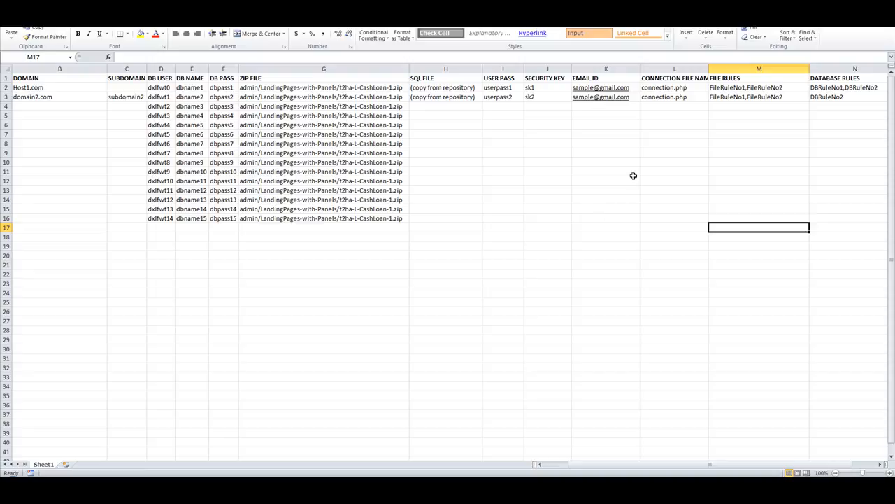
left_click(126, 144)
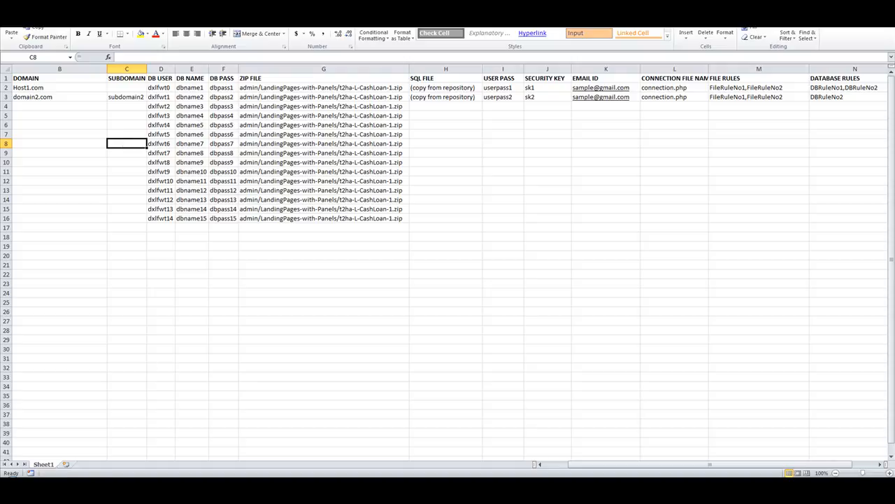
key("alt+Tab")
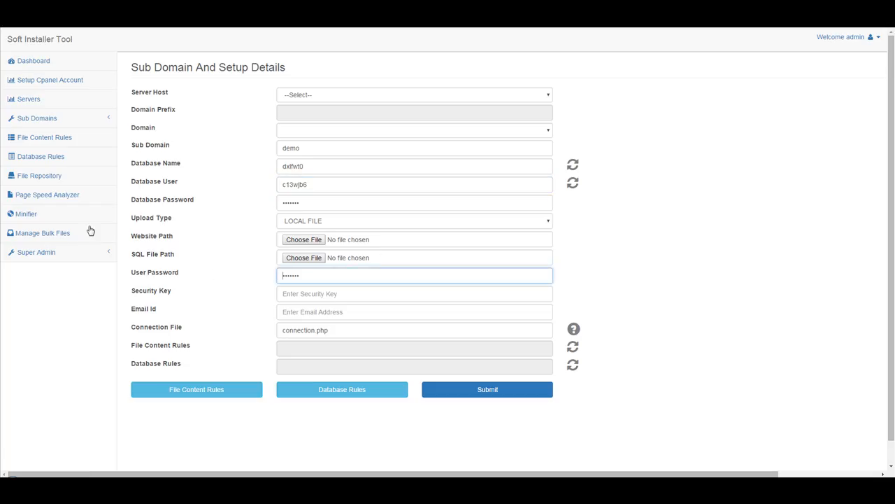
Go to Manage Subdomains and pick mowg-samples.com as the Server Host to list its subdomains
left_click(44, 123)
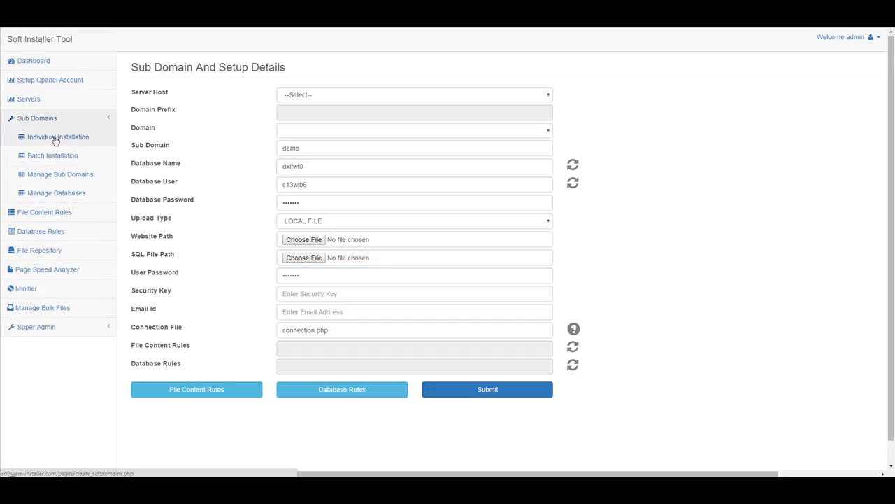
left_click(66, 177)
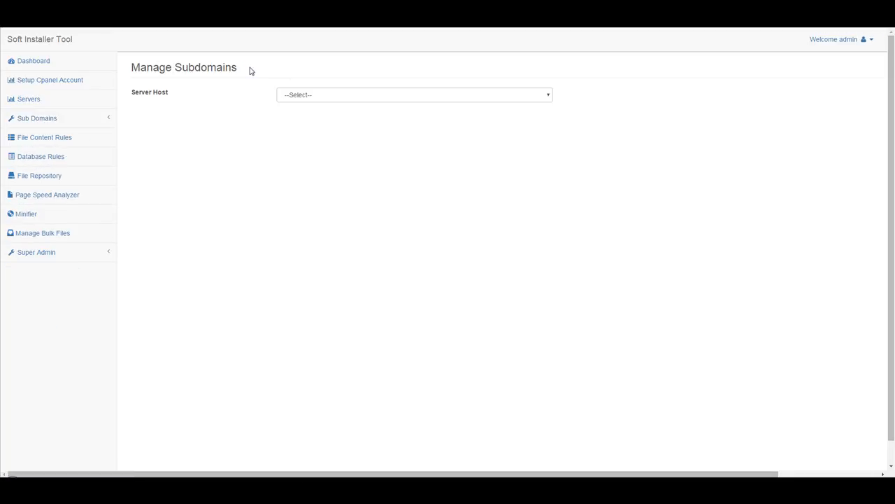
left_click(24, 101)
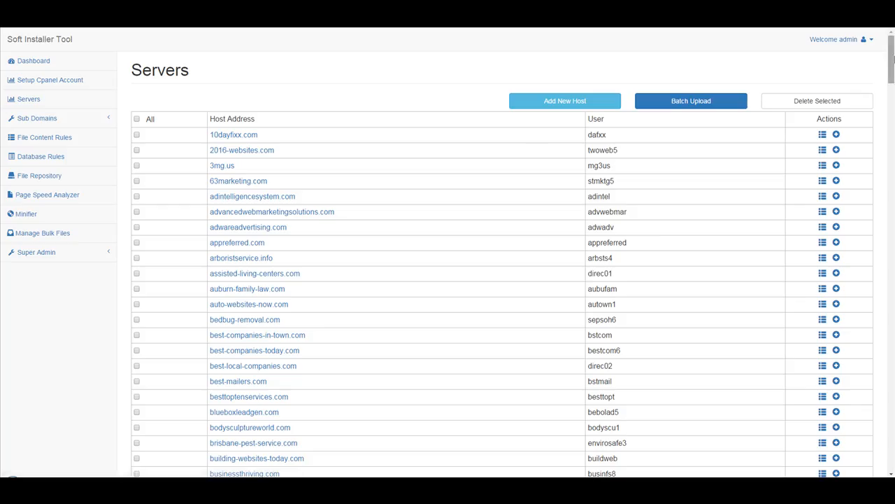
mouse_move(892, 60)
left_mouse_down()
mouse_move(892, 200)
mouse_move(892, 59)
left_mouse_up()
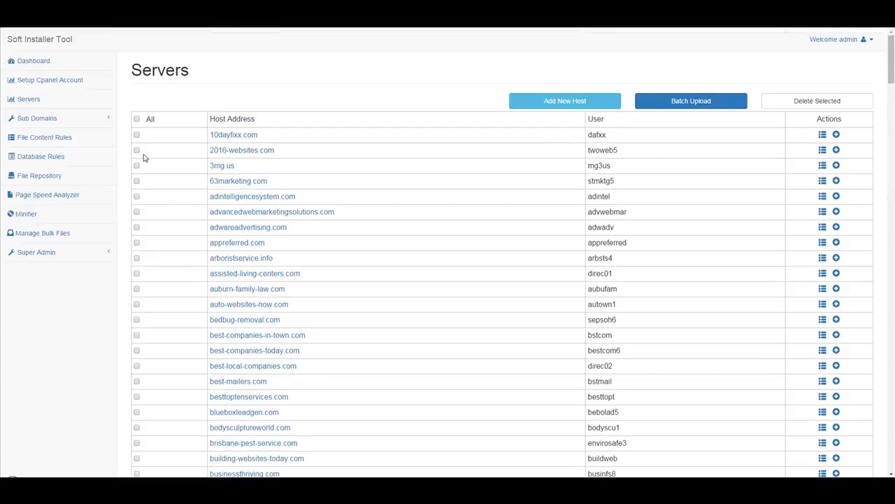
left_click(38, 119)
left_click(49, 173)
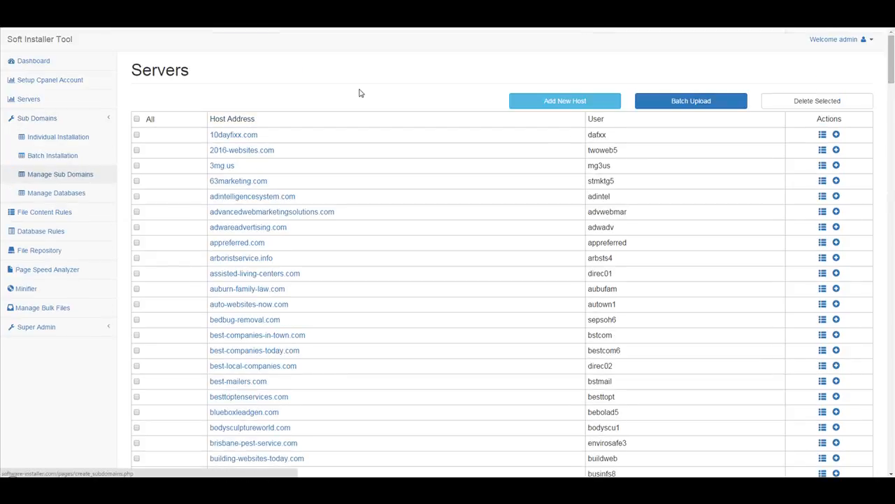
left_click(413, 98)
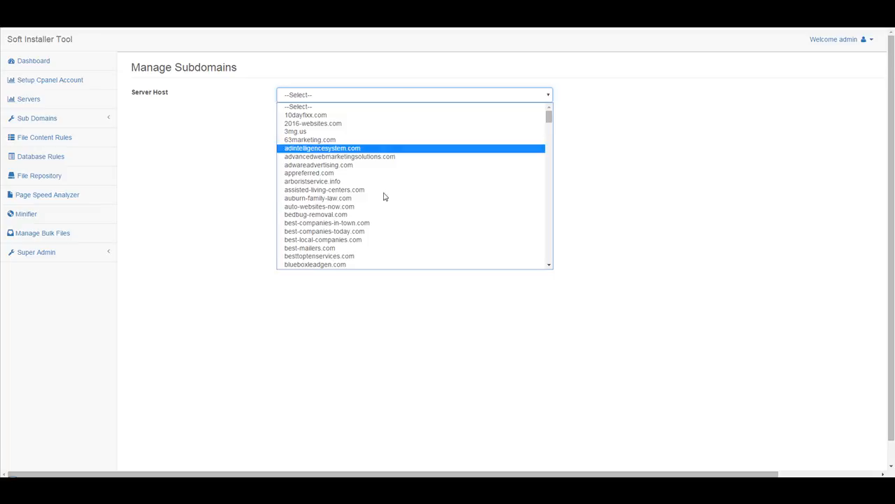
scroll(400, 198, "down", 10)
scroll(333, 191, "up", 4)
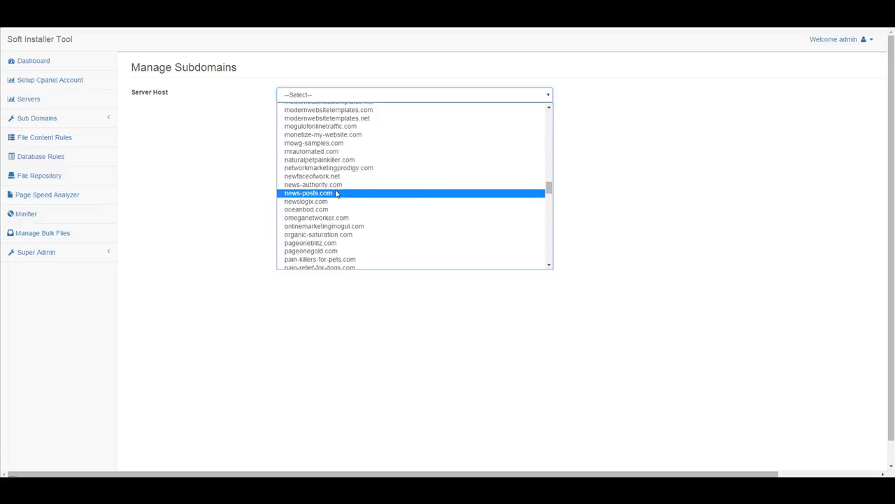
left_click(326, 143)
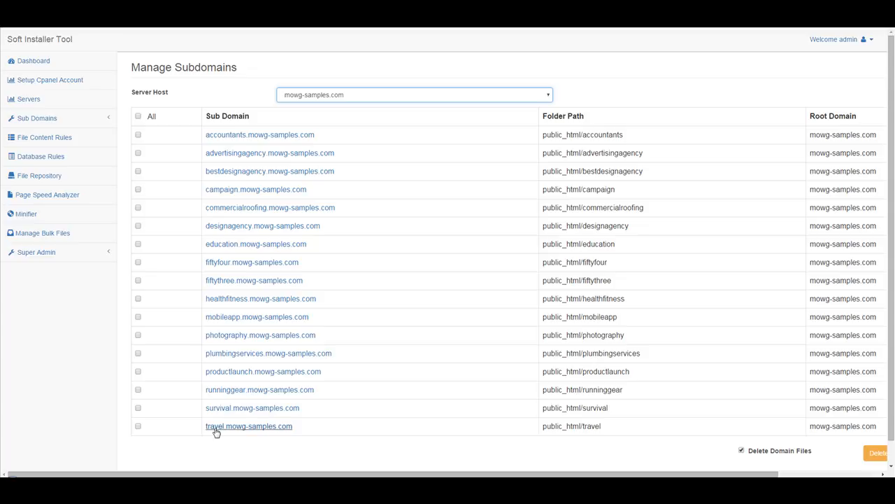
Tick All, untick Delete Domain Files, then mark campaign.mowg-samples.com
left_click(138, 116)
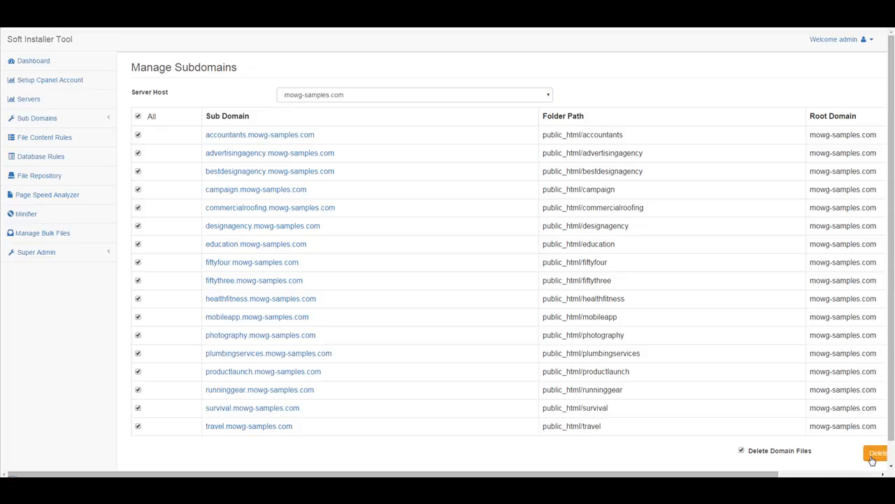
left_click(745, 454)
left_click(138, 189)
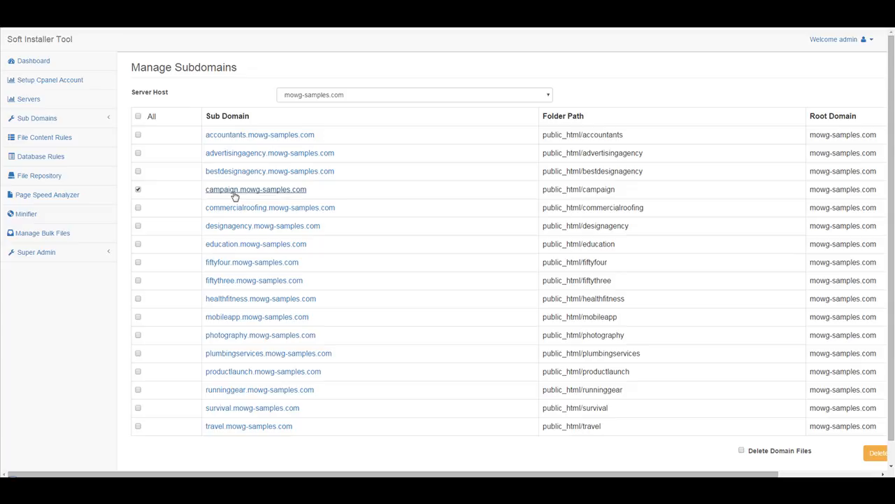
Turn Delete Domain Files on and back off, then return to the Individual Installation form
left_click(743, 451)
left_click(742, 449)
left_click(41, 121)
left_click(62, 140)
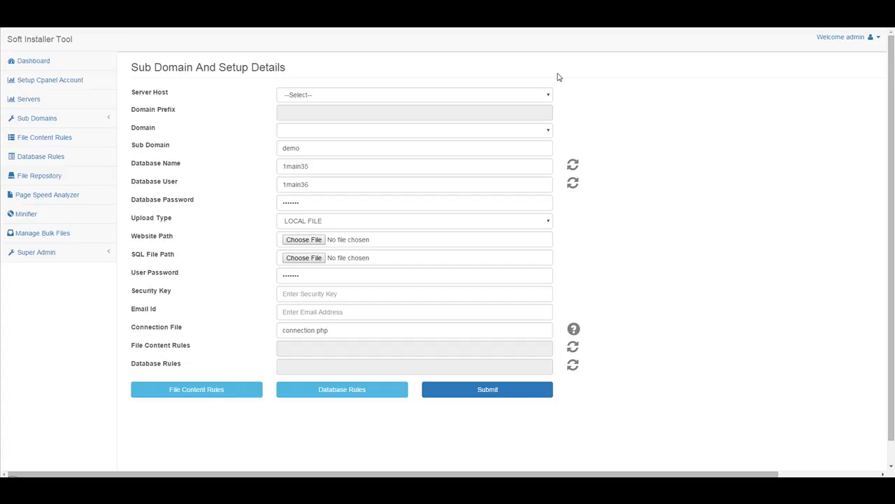
Choose mowg-samples.com as Server Host and replace sub domain 'demo' with 'campaign'
left_click(363, 95)
scroll(389, 165, "down", 10)
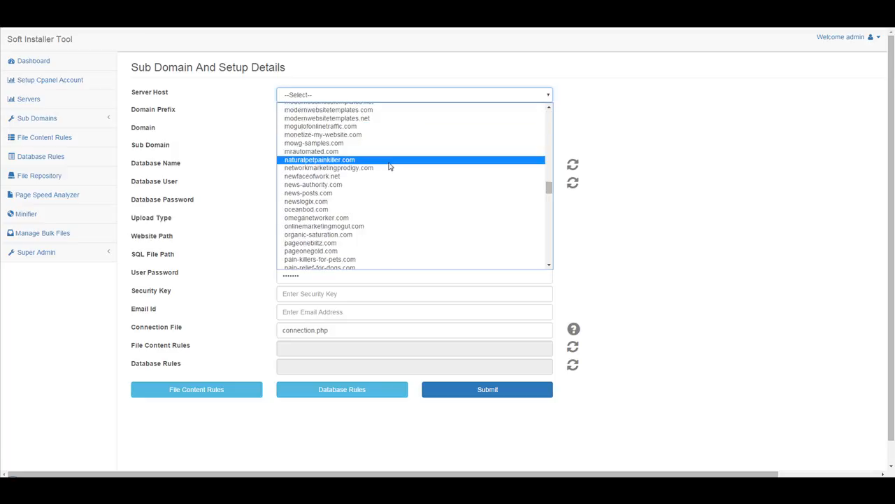
left_click(310, 142)
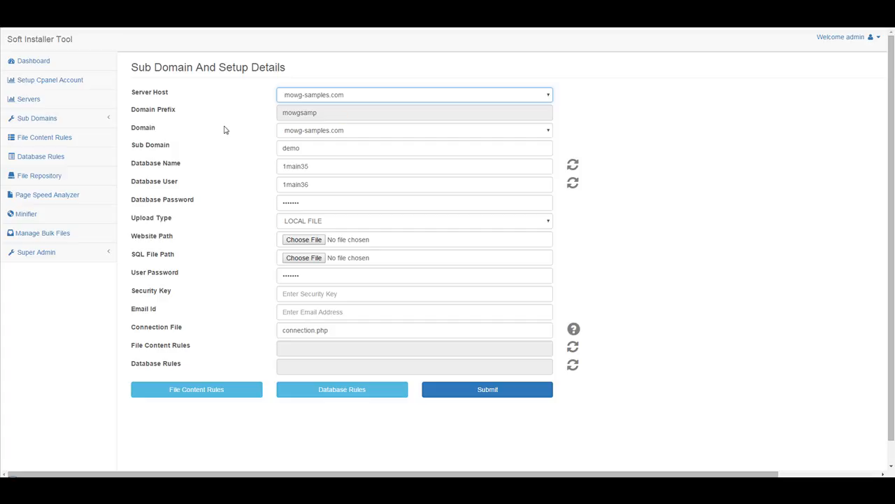
double_click(339, 147)
type("capmpa")
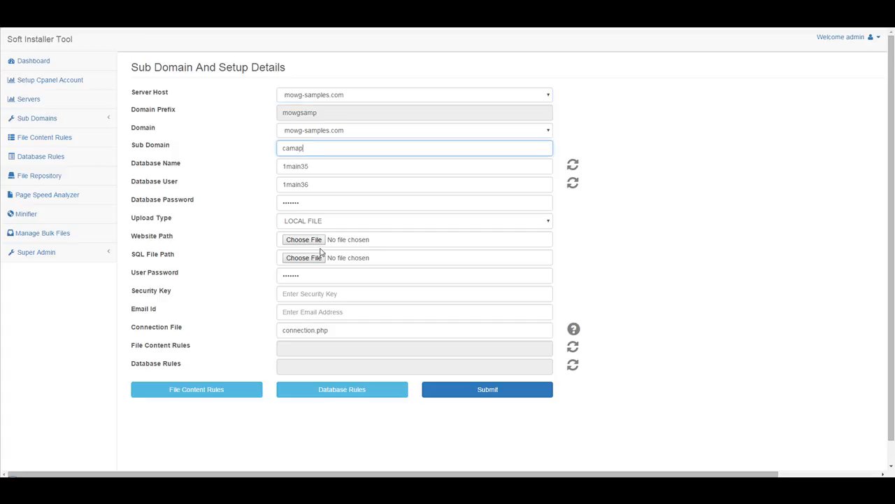
type("ign")
key("Tab")
Clear the Database Name, User, Password, Connection File and User Password fields
key("BackSpace")
key("Tab")
key("BackSpace")
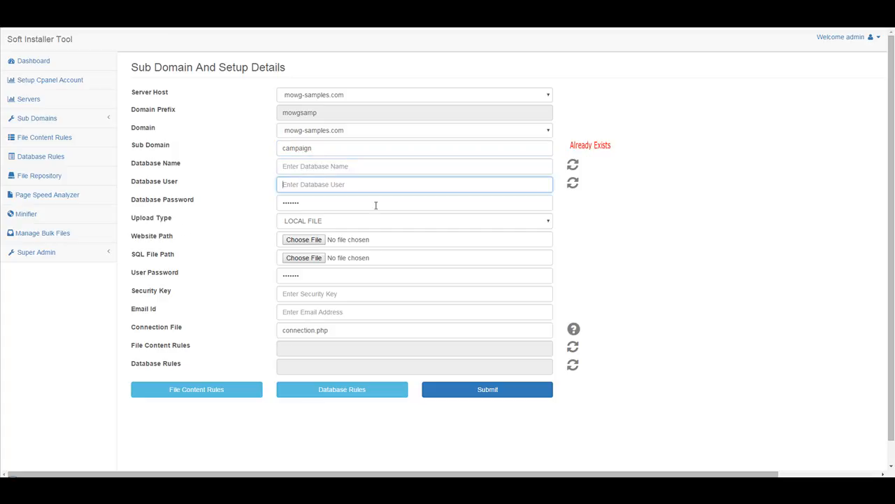
key("Tab")
key("BackSpace")
triple_click(378, 327)
key("BackSpace")
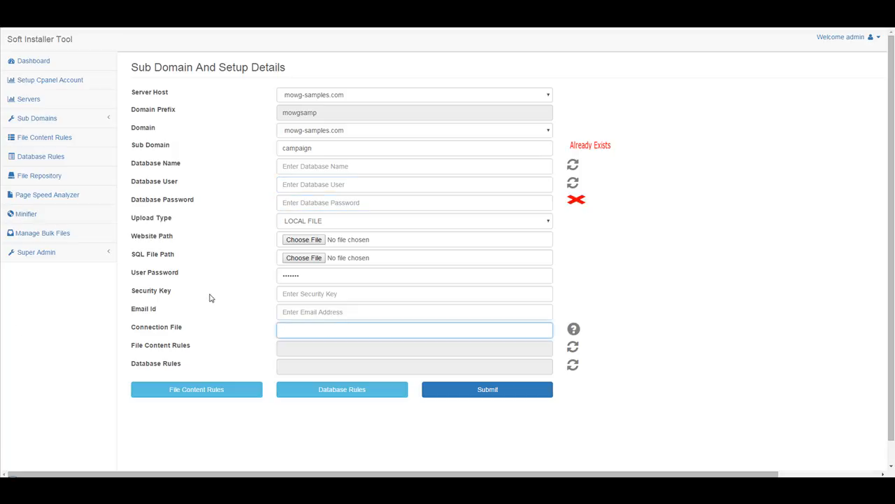
key("shift+Tab")
key("shift+Tab")
key("shift+Tab")
key("BackSpace")
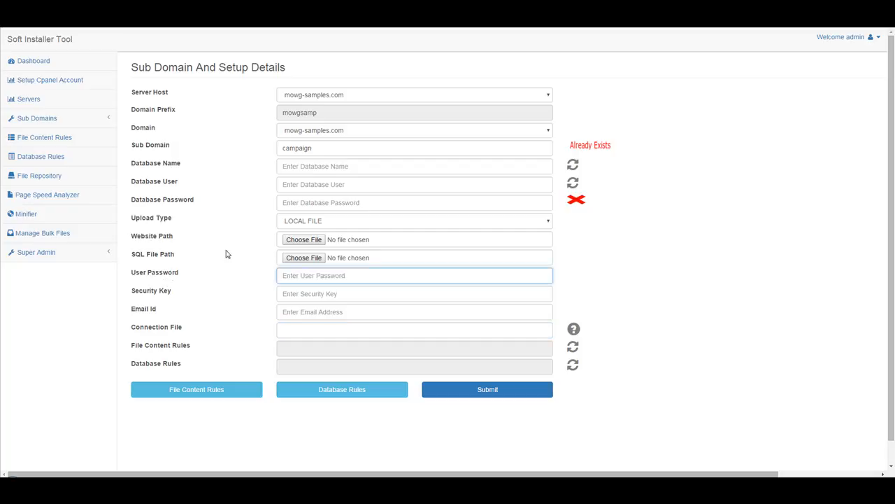
Set Upload Type to REPOSITORY FILE
left_click(356, 222)
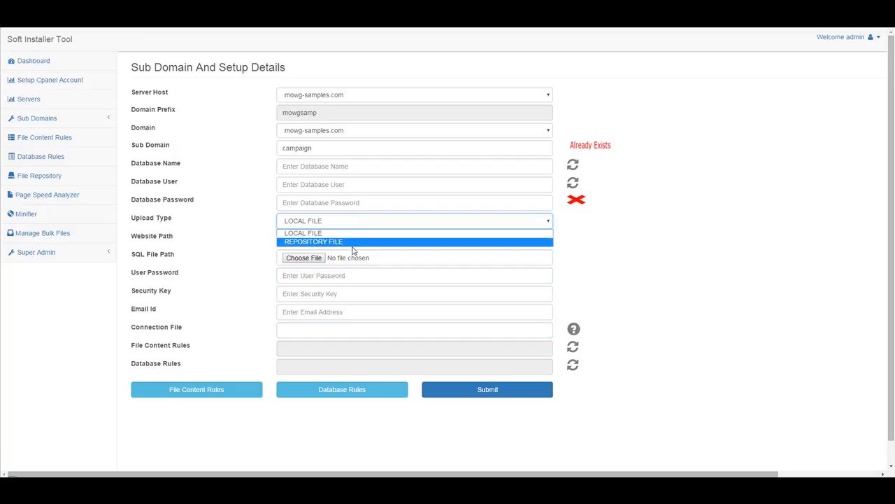
left_click(356, 243)
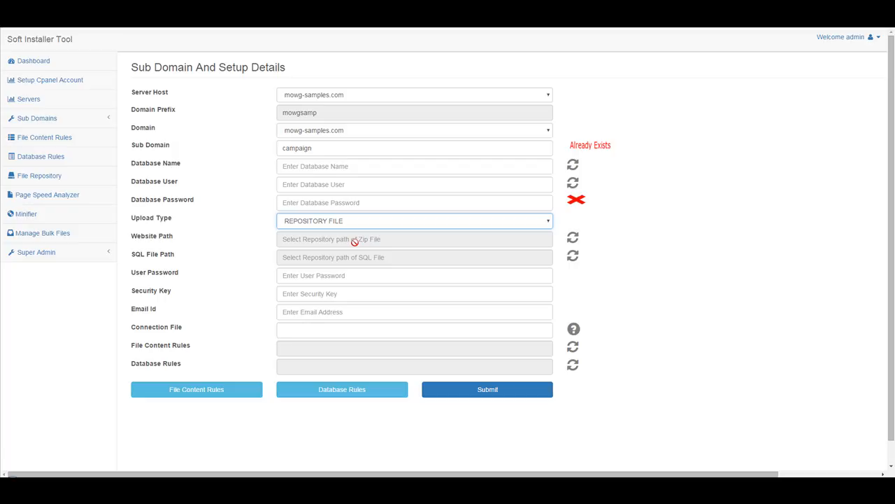
left_click(574, 239)
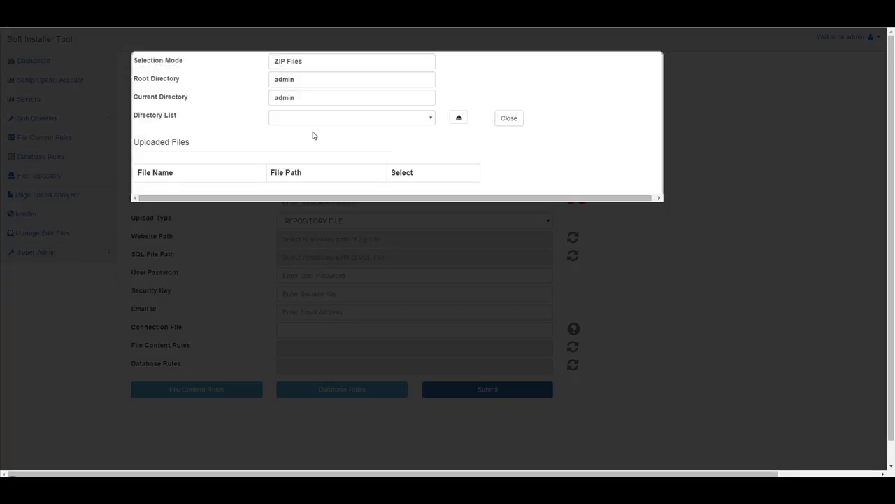
Select the Google-Verification-File zip from the repository as the website path, then go to File Content Rules
left_click(333, 121)
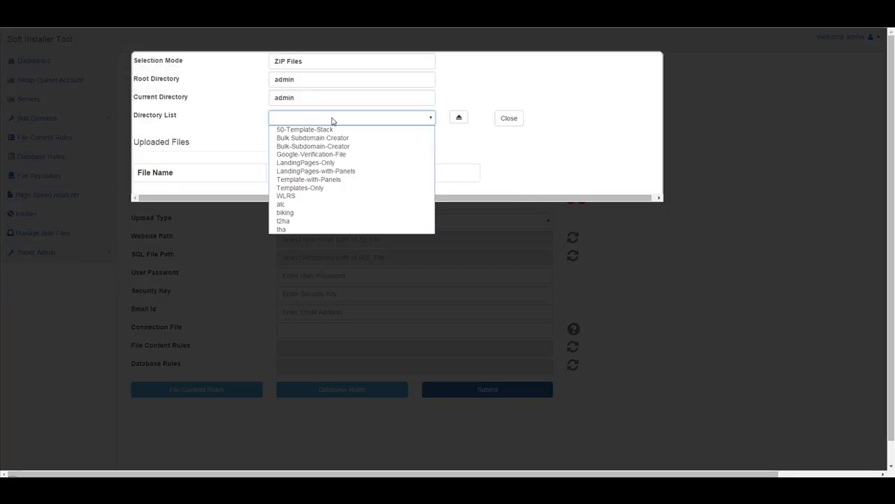
left_click(337, 155)
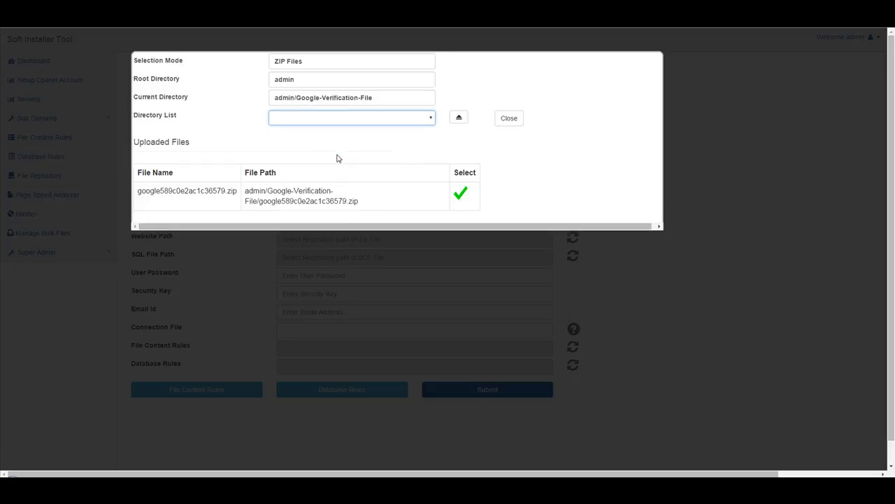
left_click(460, 195)
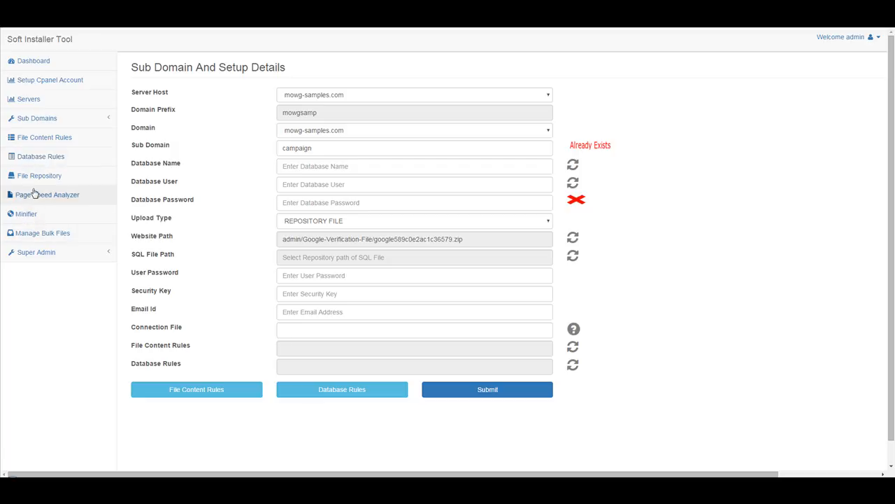
left_click(51, 140)
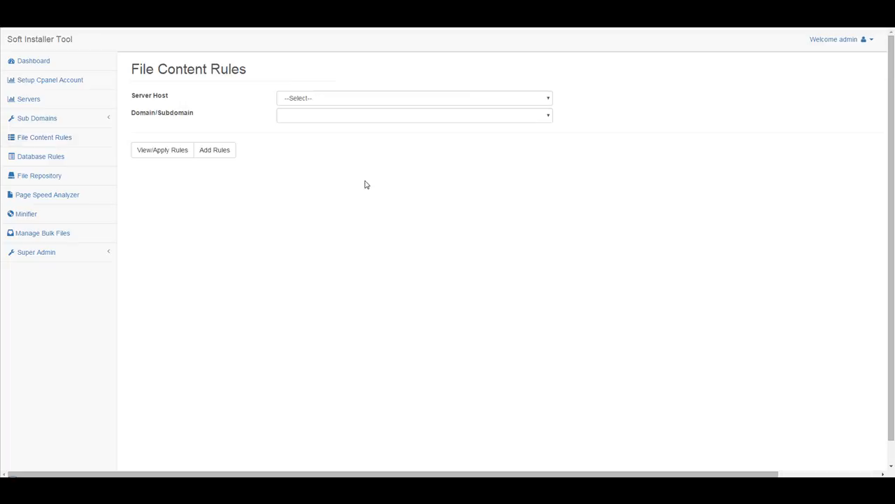
Choose auburn-family-law.com as Server Host and Domain, then load its rules 3, 4 and 5
left_click(369, 99)
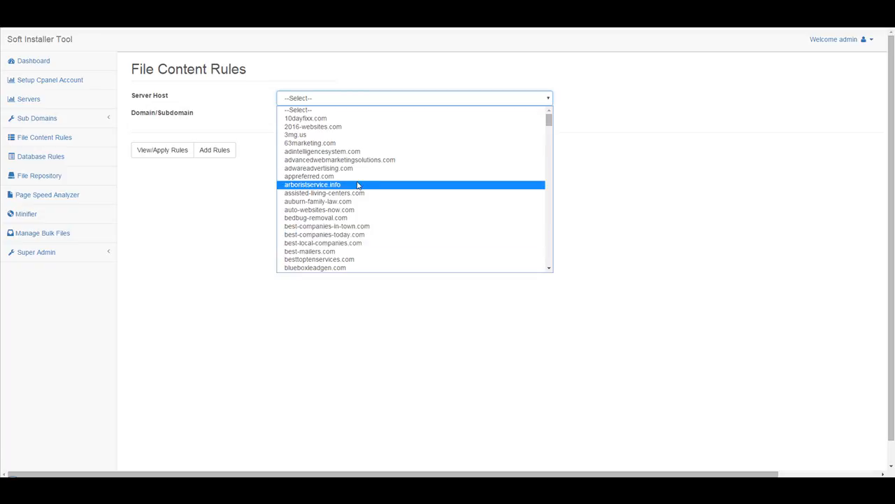
left_click(351, 202)
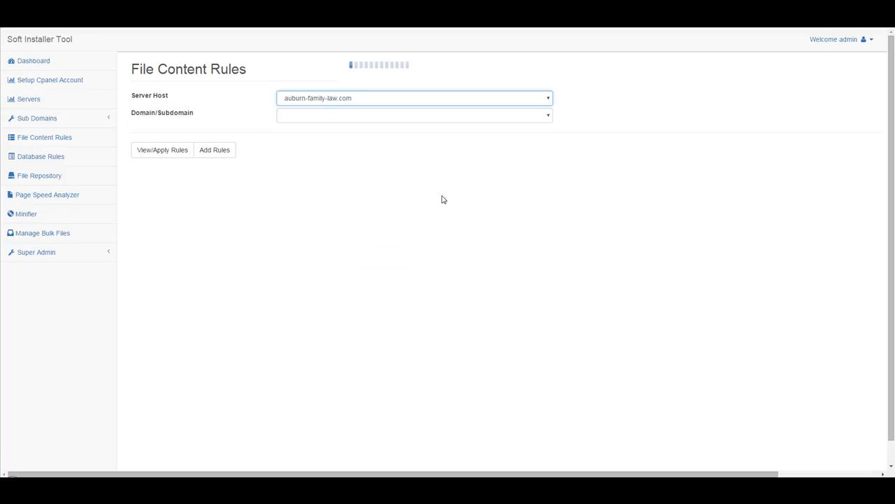
left_click_drag(222, 70, 137, 70)
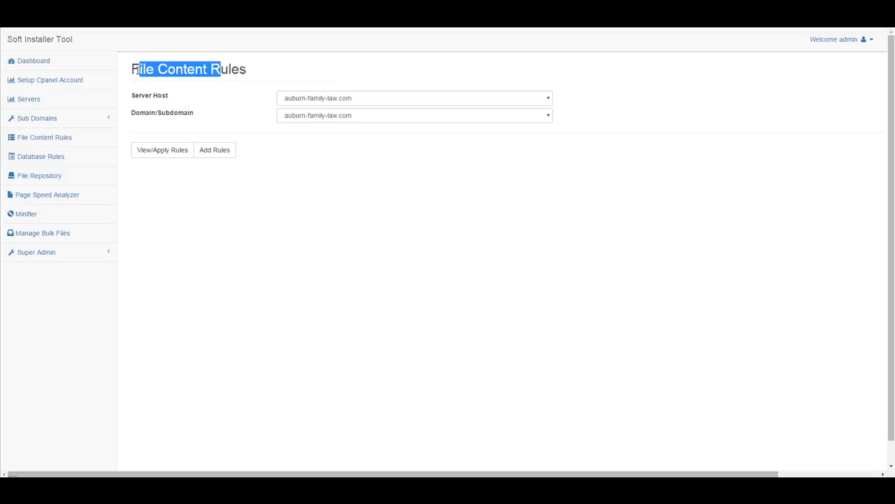
left_click(231, 68)
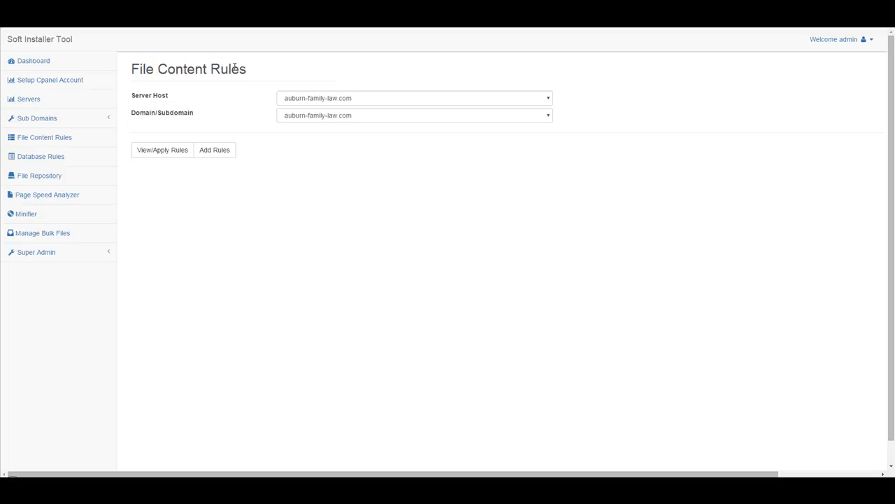
left_click(375, 114)
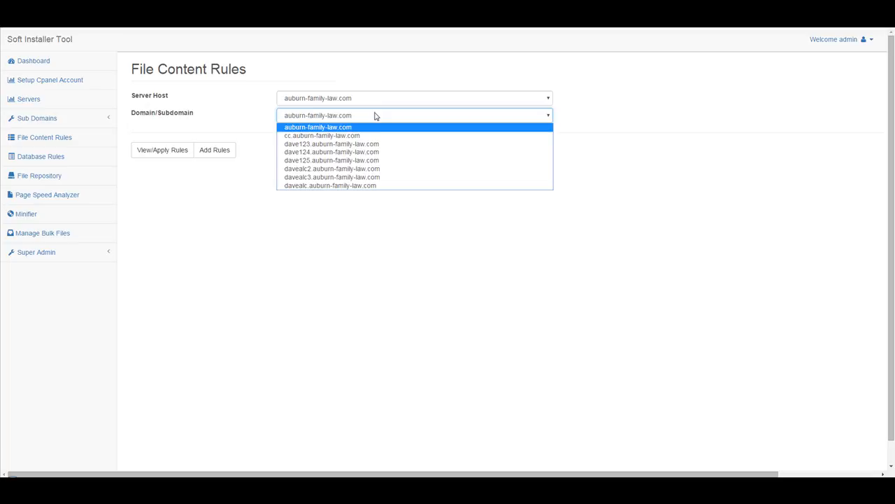
left_click(347, 160)
left_click(365, 119)
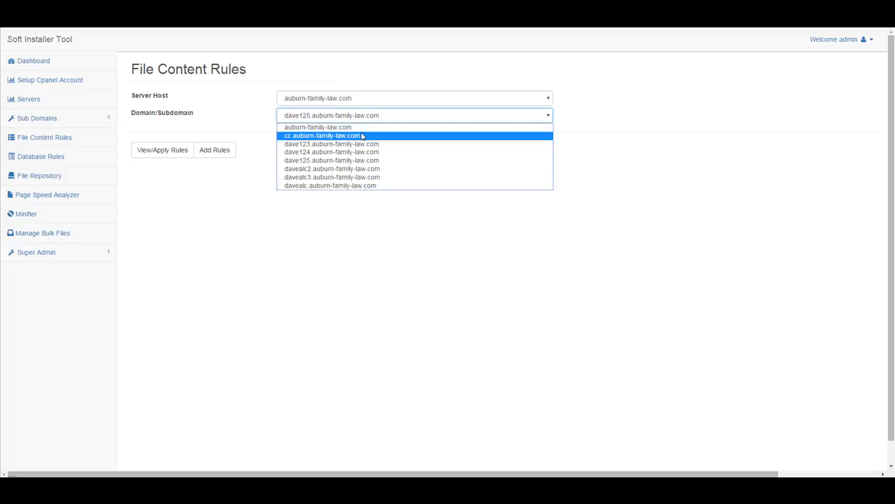
left_click(368, 128)
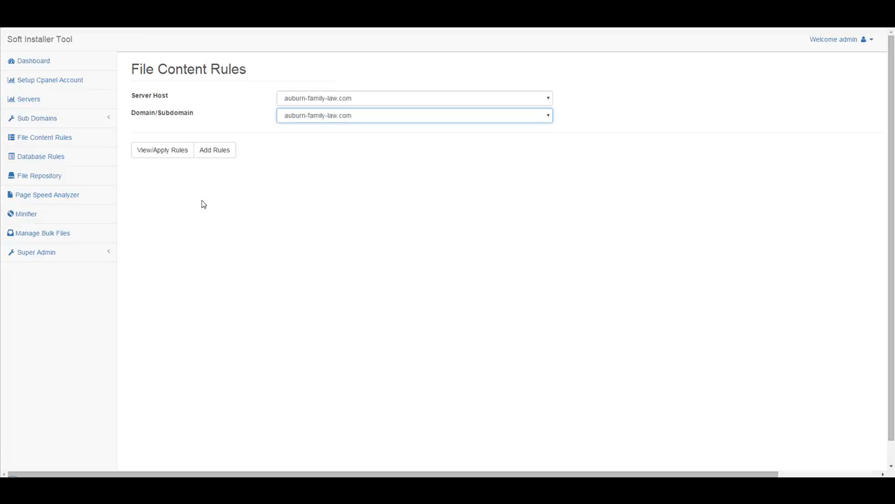
left_click(159, 155)
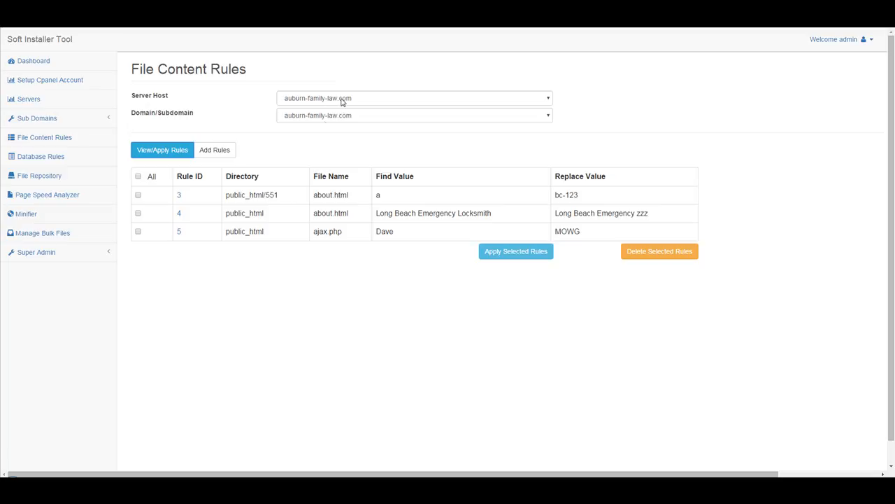
Review rule 3's directory public_html/551, file about.html, find 'a' and replace bc-123, plus rules 4–5
left_click(324, 117)
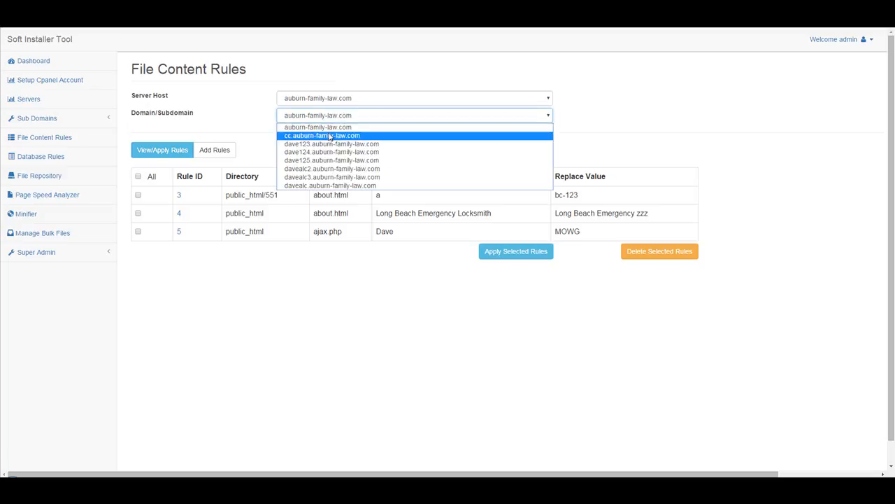
left_click(332, 123)
left_click_drag(281, 196, 227, 195)
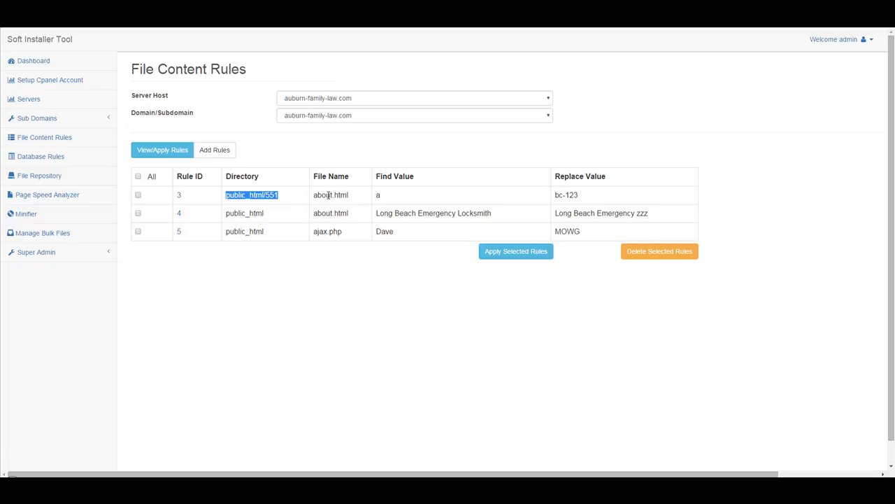
left_click_drag(360, 198, 267, 192)
left_click(280, 200)
left_click(354, 195)
left_click_drag(355, 198, 313, 195)
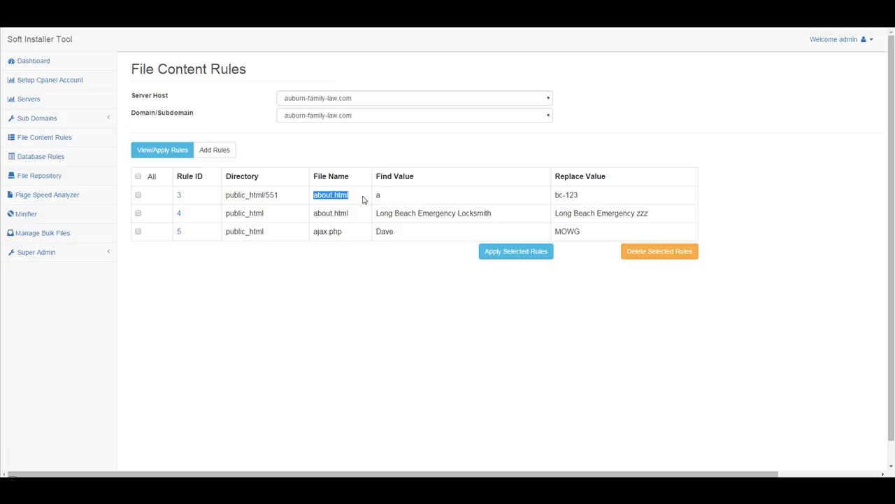
left_click_drag(382, 199, 334, 196)
left_click_drag(382, 198, 374, 198)
left_click_drag(490, 212, 356, 231)
left_click_drag(579, 195, 557, 196)
left_click_drag(628, 214, 557, 231)
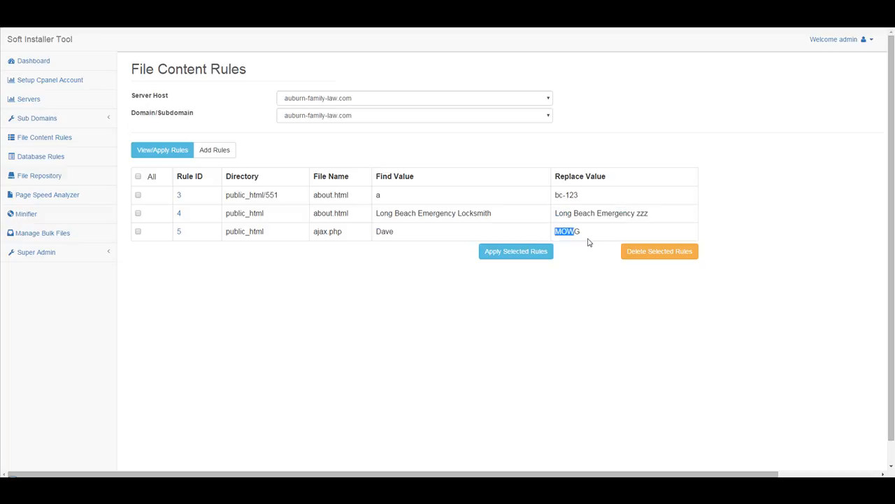
Tick all rules, then load the rules for davealc.auburn-family-law.com
left_click(138, 176)
left_click(562, 195)
left_click(364, 118)
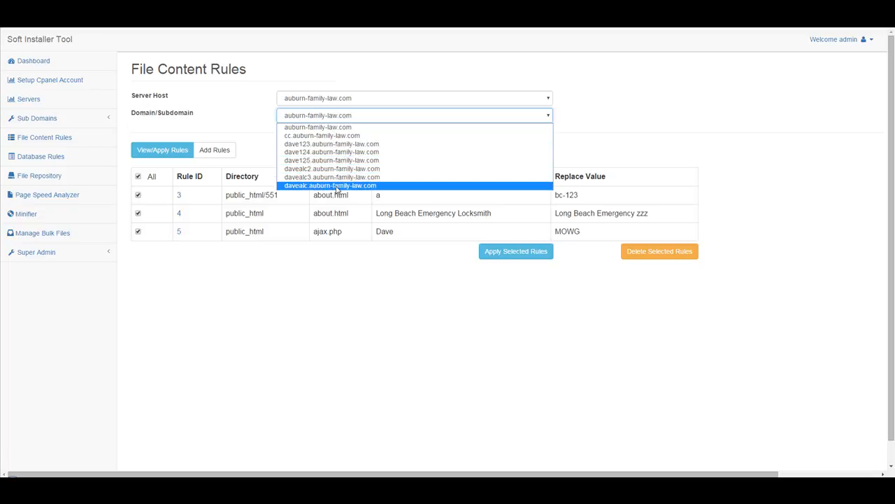
left_click(337, 186)
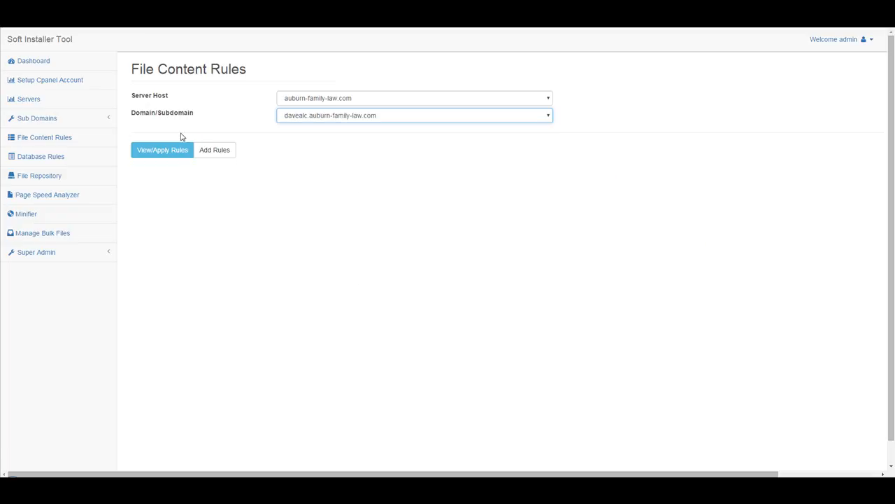
left_click(170, 152)
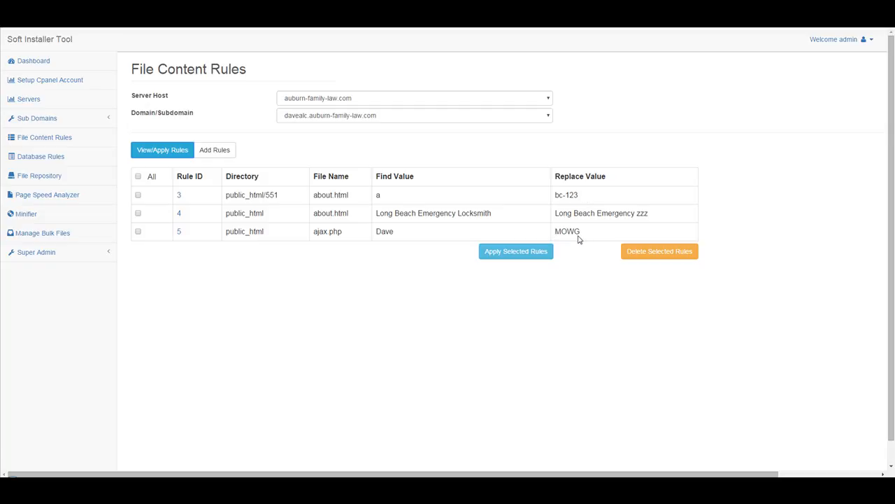
Resave rule 3 unchanged, then update rule 4's replacement, swapping zzz for xxxyy
left_click(179, 198)
double_click(302, 108)
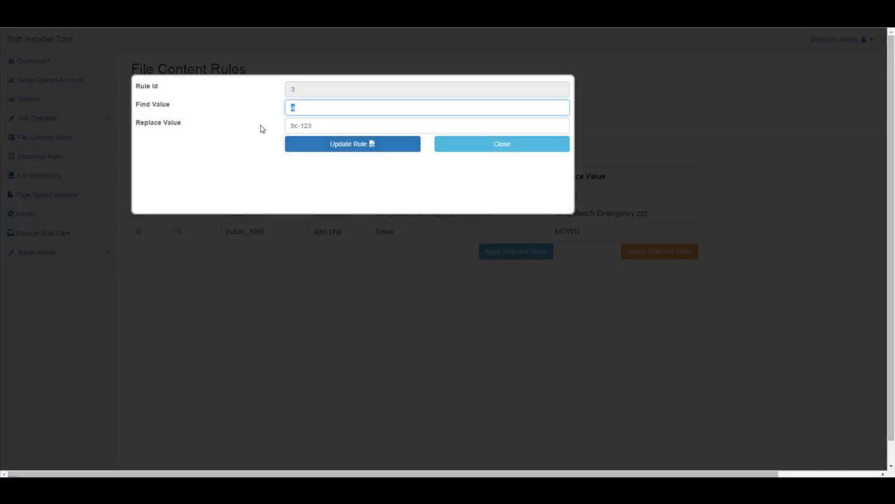
key("Tab")
left_click(364, 146)
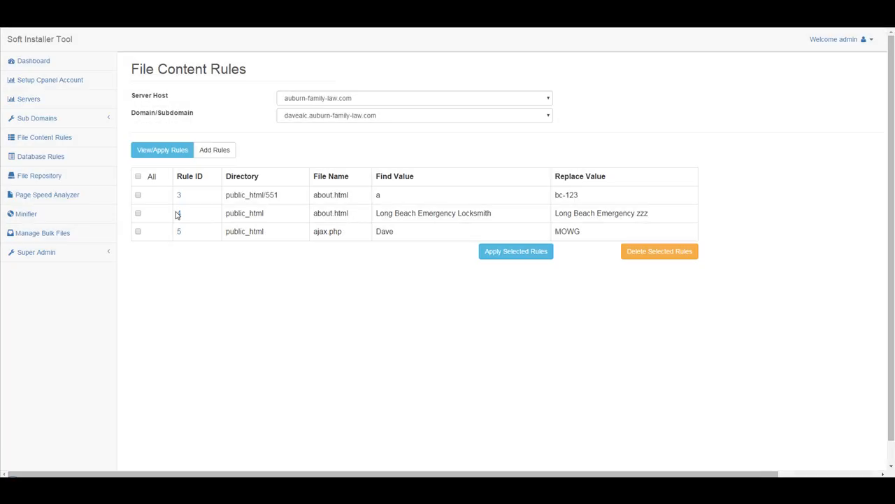
left_click(179, 214)
double_click(385, 126)
type("xxx")
type("yyy")
left_click(390, 146)
Overwrite rule 5's MOWG replace value with Julie and save it
left_click(179, 232)
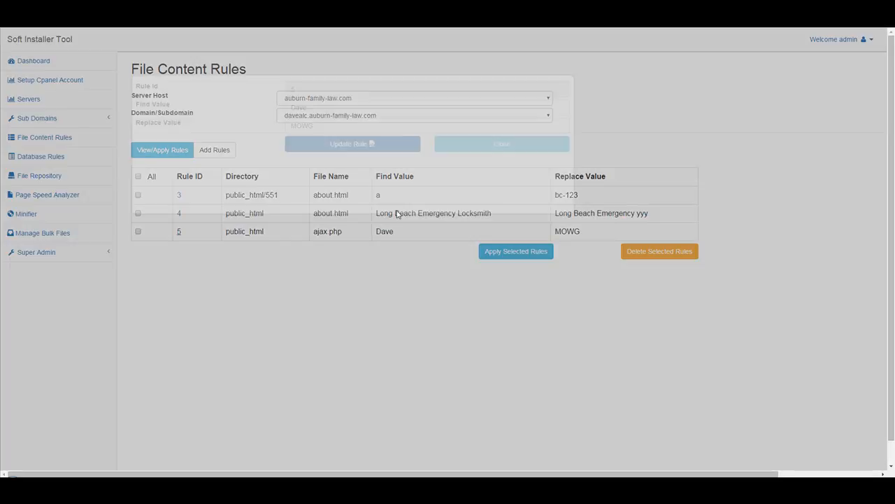
left_click_drag(336, 124, 174, 114)
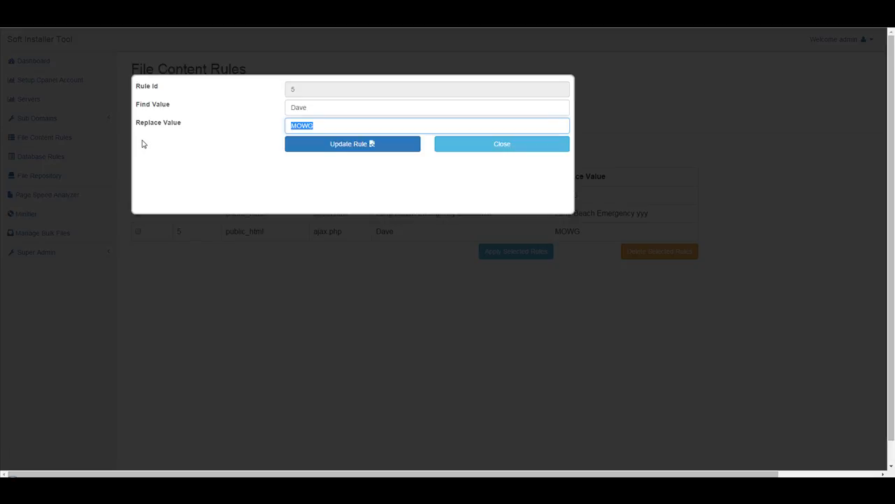
type("July")
left_click(360, 145)
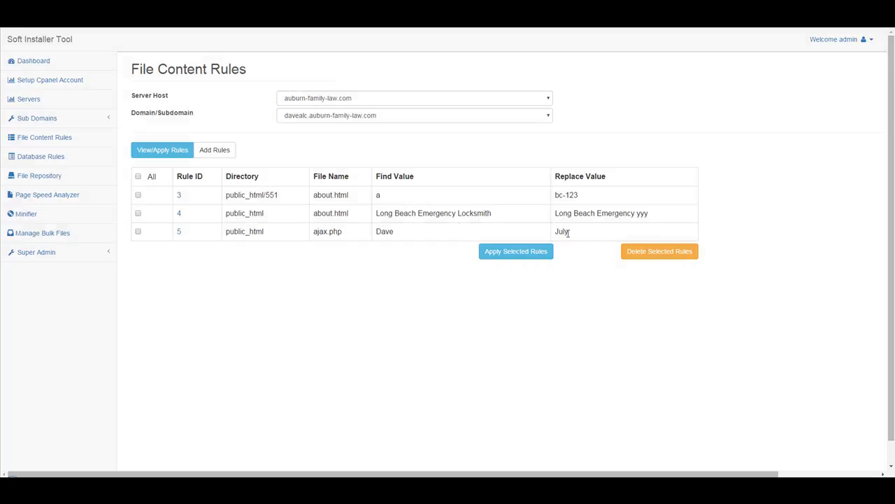
left_click(179, 231)
left_click(334, 124)
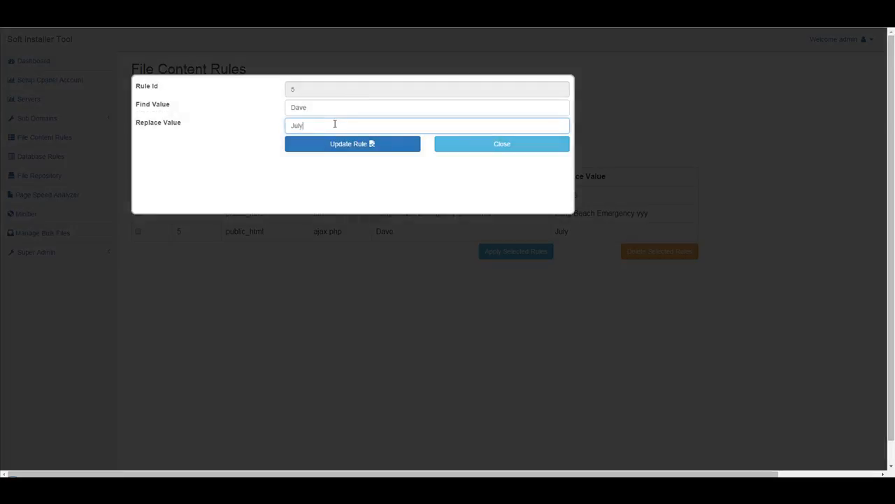
type("ie")
left_click(343, 144)
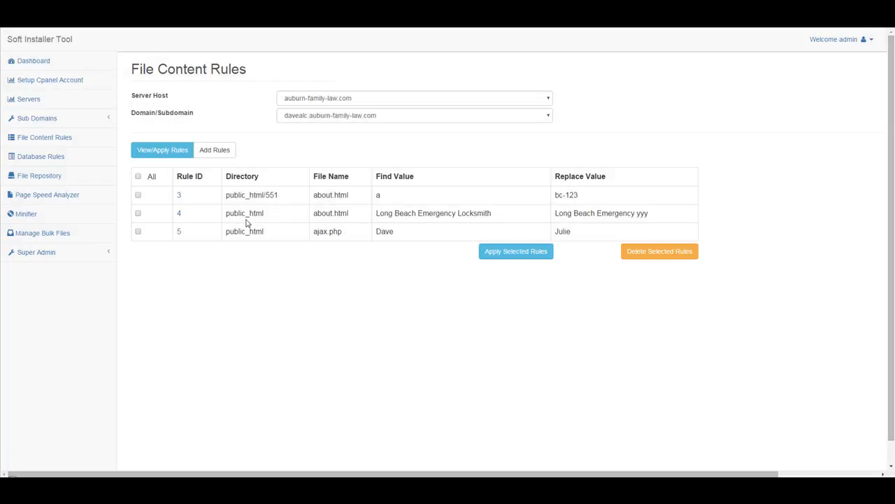
Toggle the All selection, open and close rule 3 unchanged, then switch to adding a new rule
left_click(137, 177)
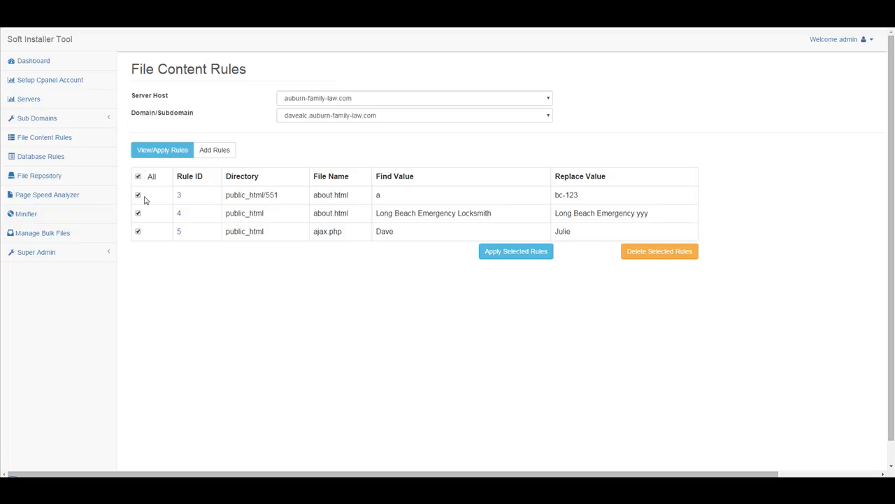
left_click(138, 178)
left_click(179, 195)
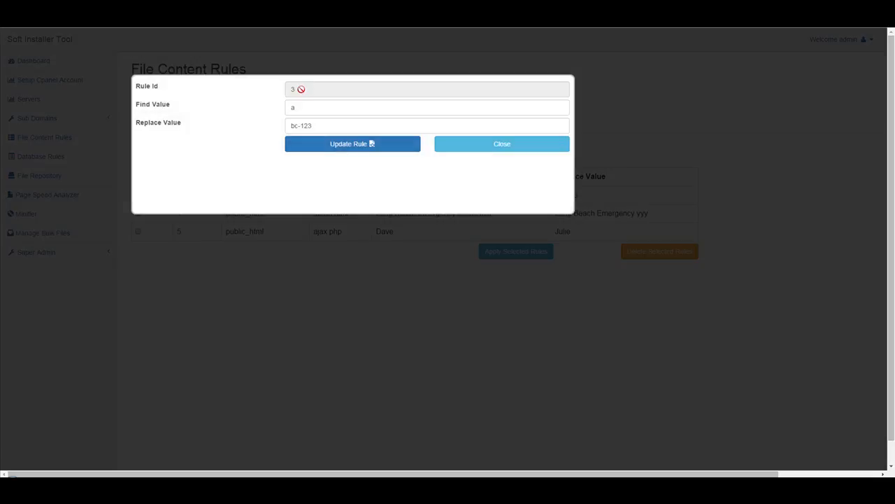
left_click(480, 145)
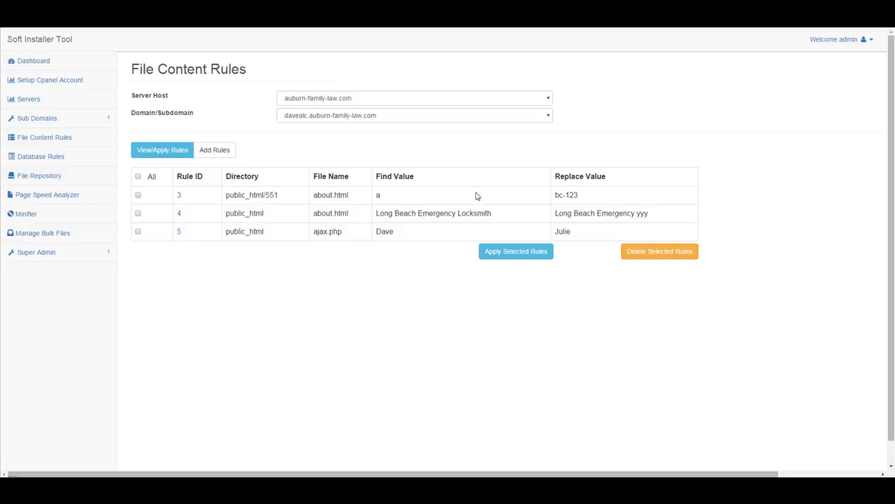
left_click(214, 151)
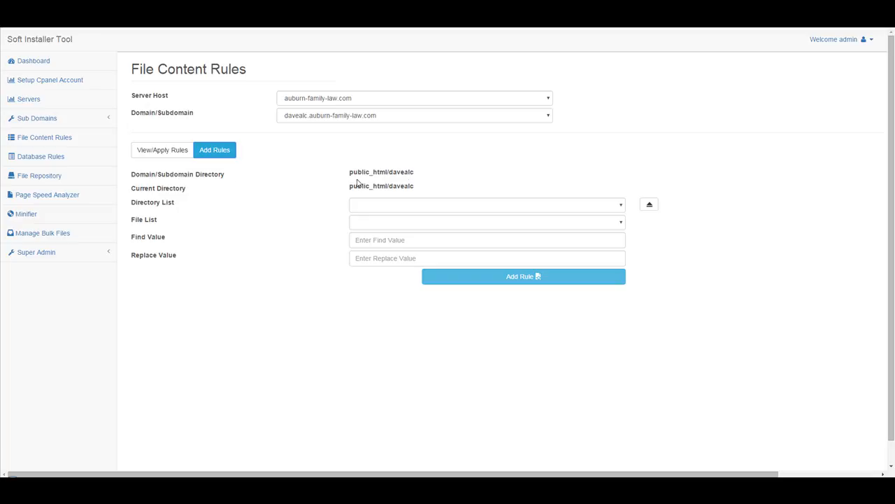
Select the main auburn-family-law.com domain and start a new file content rule for it
left_click(306, 120)
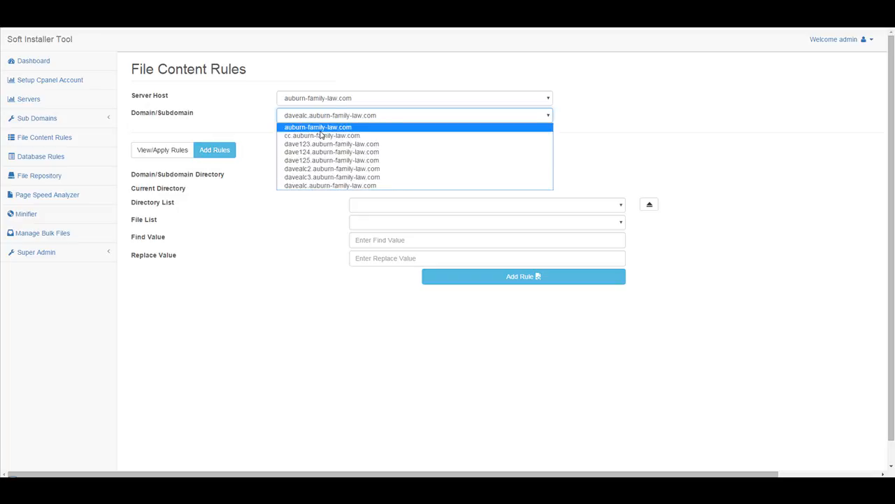
left_click(312, 124)
left_click(221, 147)
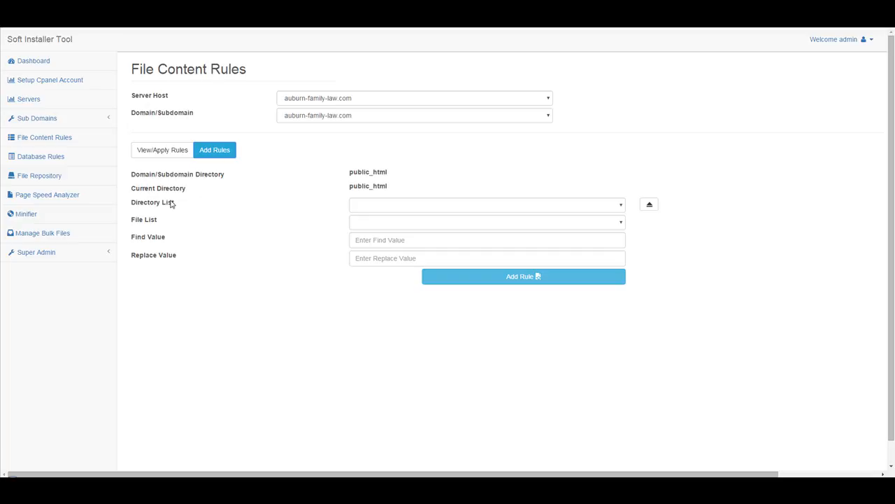
Browse into the dave123 folder under public_html and look for its files
left_click(417, 208)
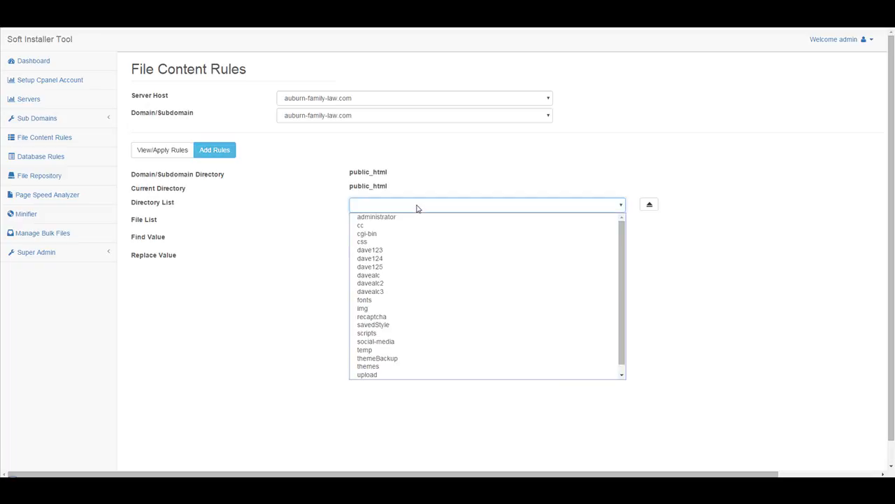
scroll(444, 248, "down", 1)
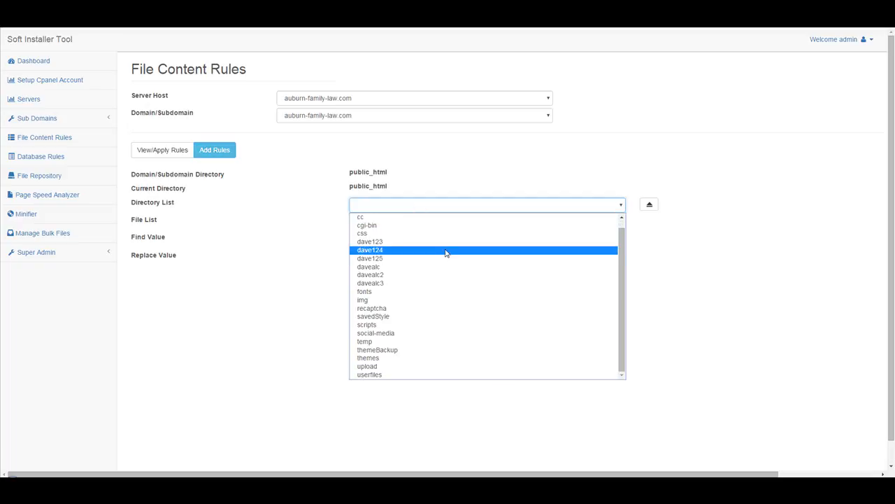
left_click(388, 242)
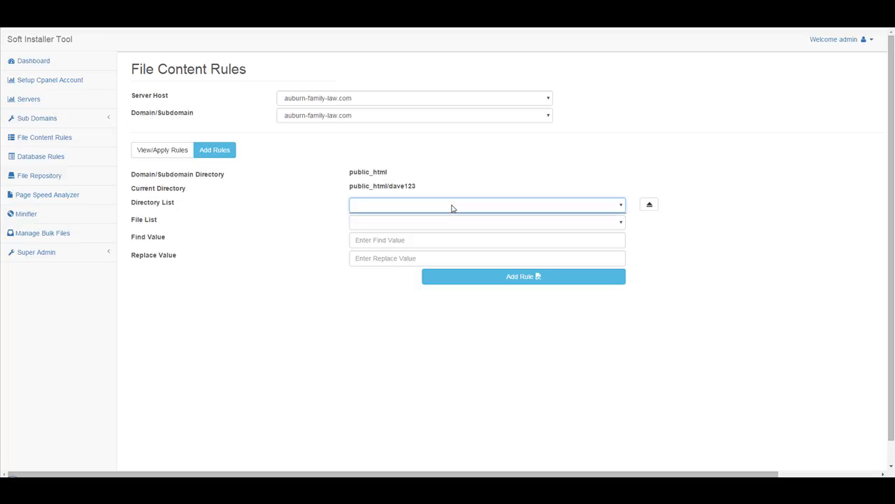
left_click(438, 228)
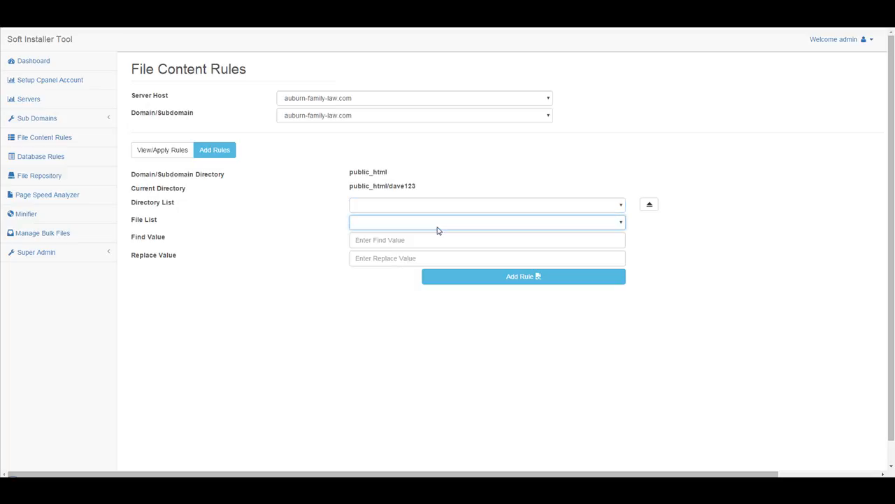
left_click(324, 116)
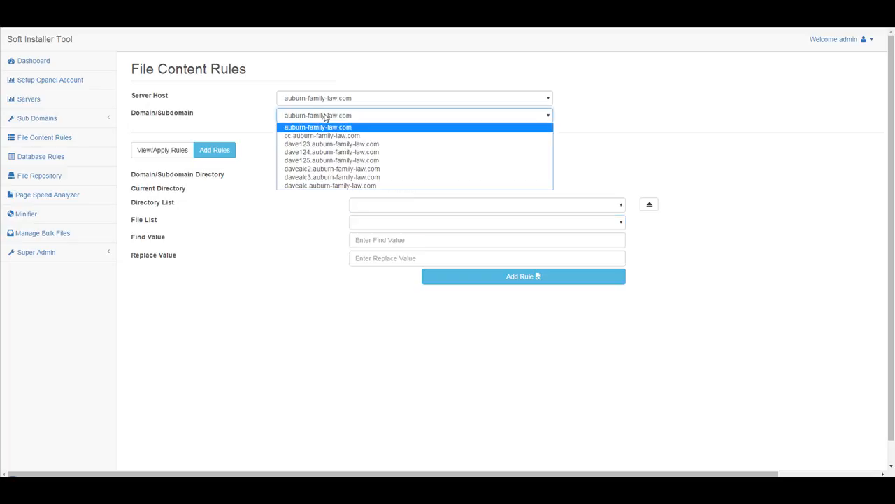
Try a new rule for the cc.auburn-family-law.com subdomain, closing its folder list without choosing
left_click(328, 135)
left_click(225, 150)
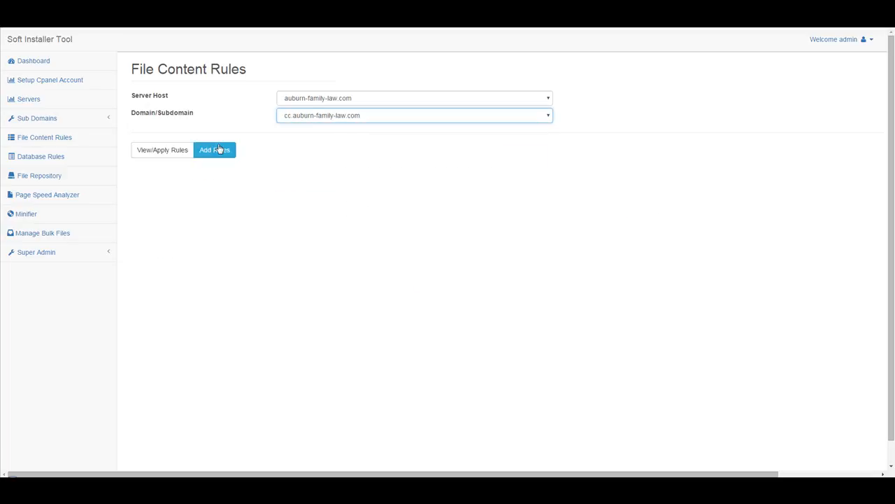
left_click(394, 207)
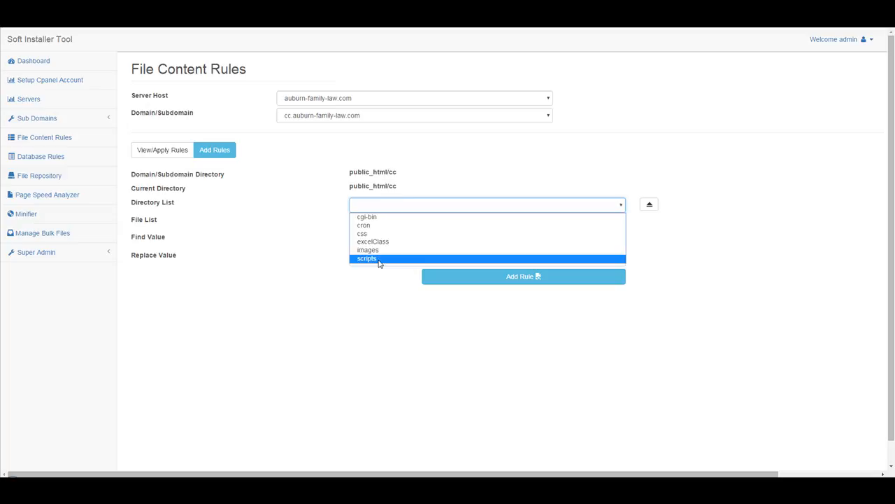
left_click(392, 204)
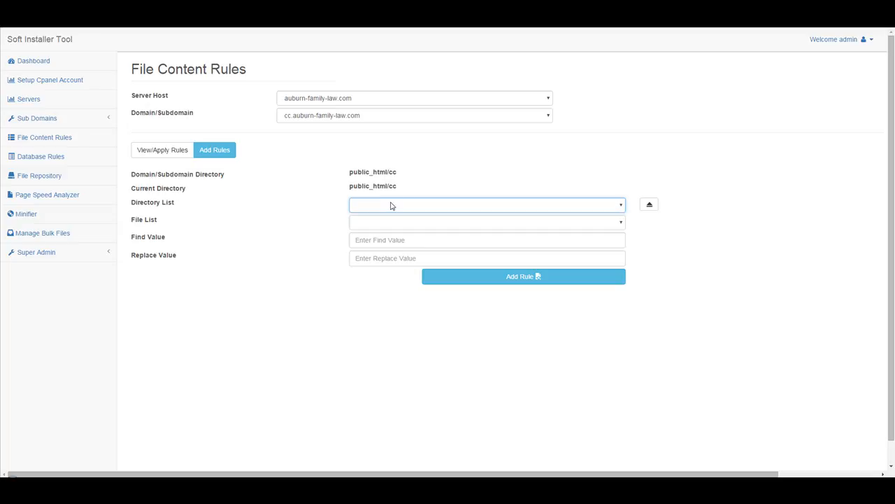
Switch back to the main auburn-family-law.com domain and enter public_html/userfiles
left_click(380, 117)
left_click(370, 127)
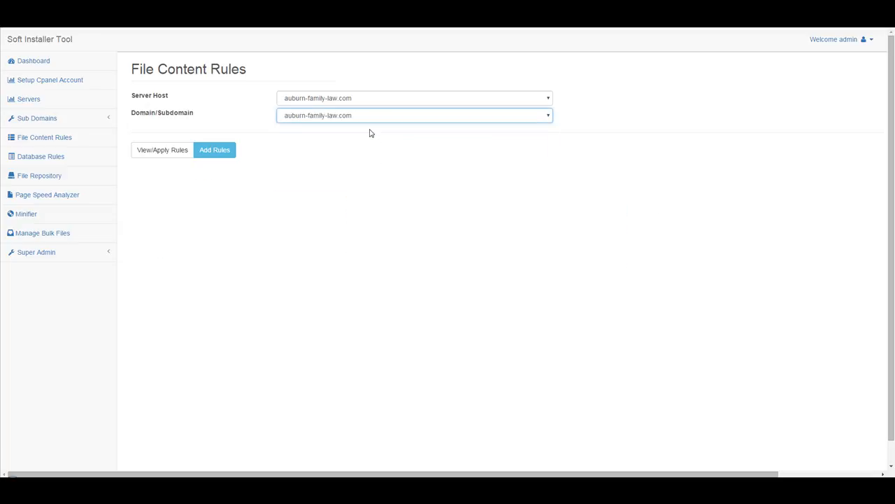
left_click(225, 151)
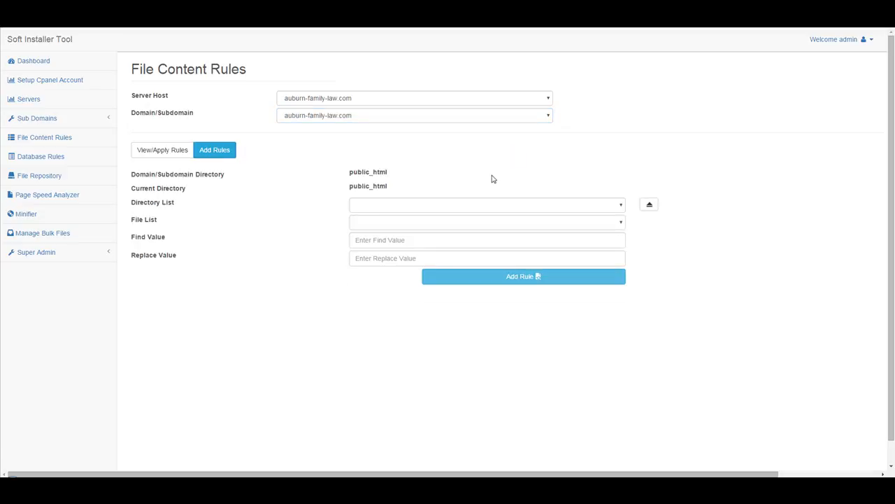
left_click(433, 210)
scroll(466, 268, "down", 1)
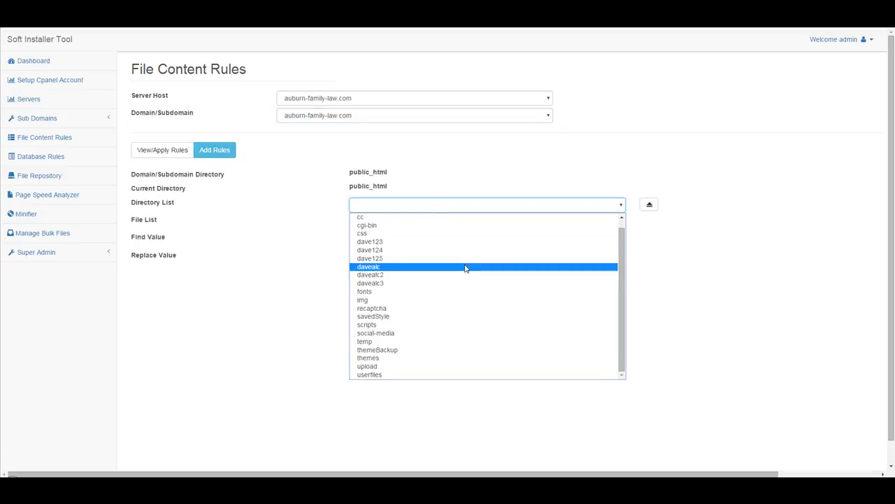
left_click(374, 376)
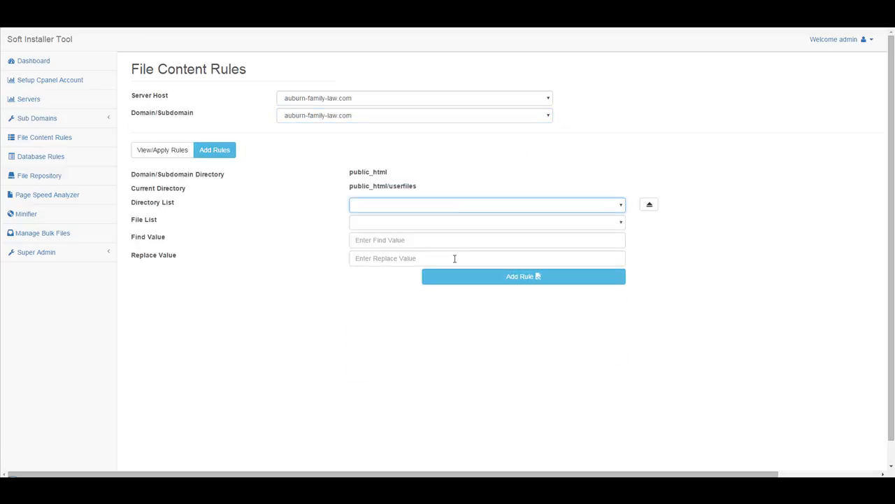
Browse into plumbing-services/files and check it for editable files
left_click(483, 210)
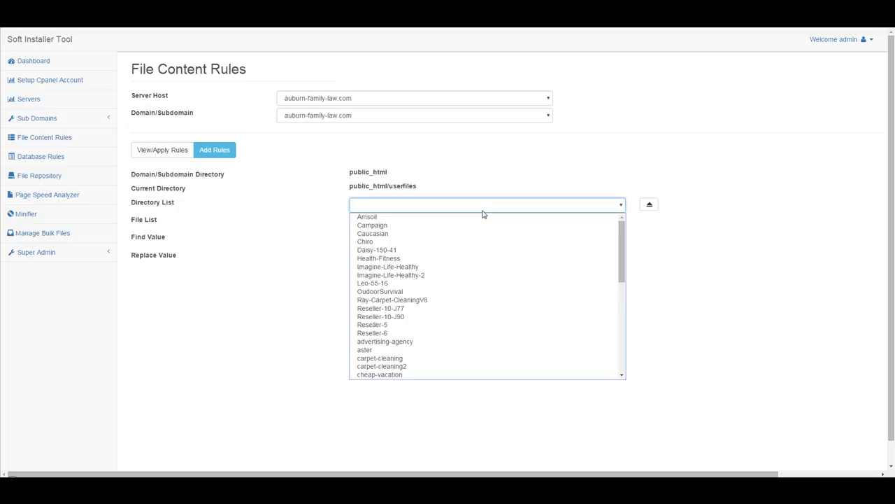
scroll(480, 252, "down", 5)
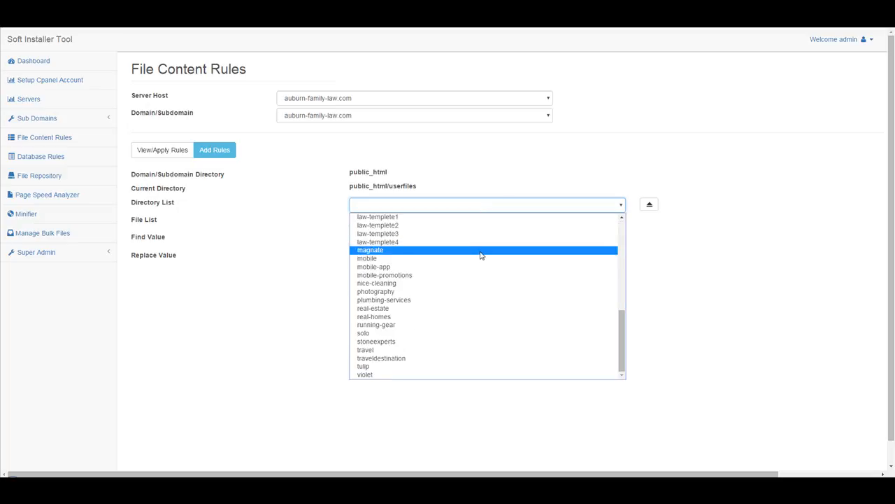
left_click(420, 306)
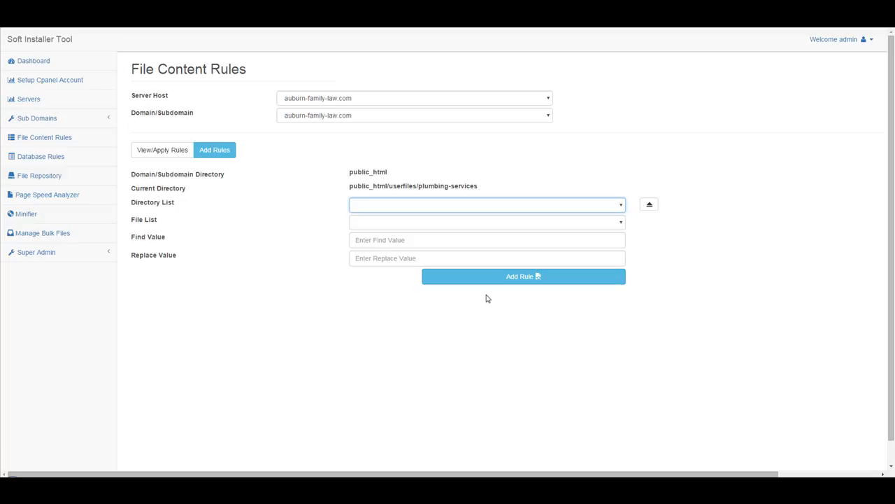
left_click(426, 210)
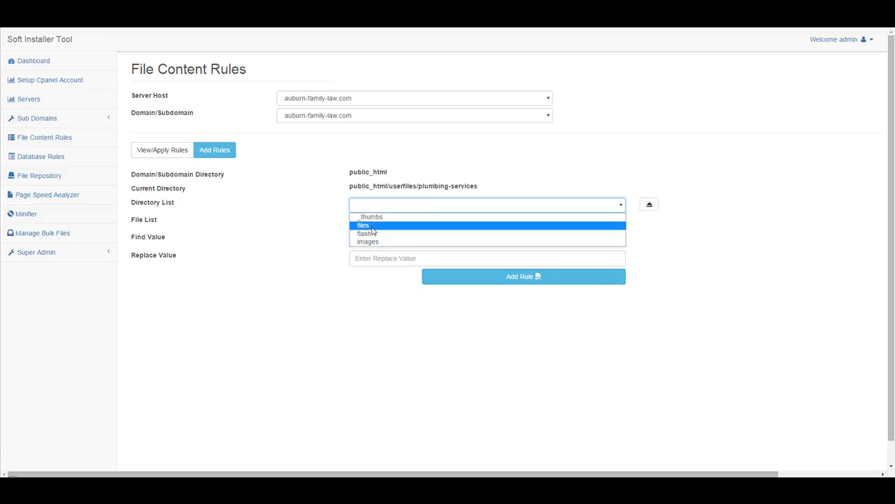
left_click(392, 224)
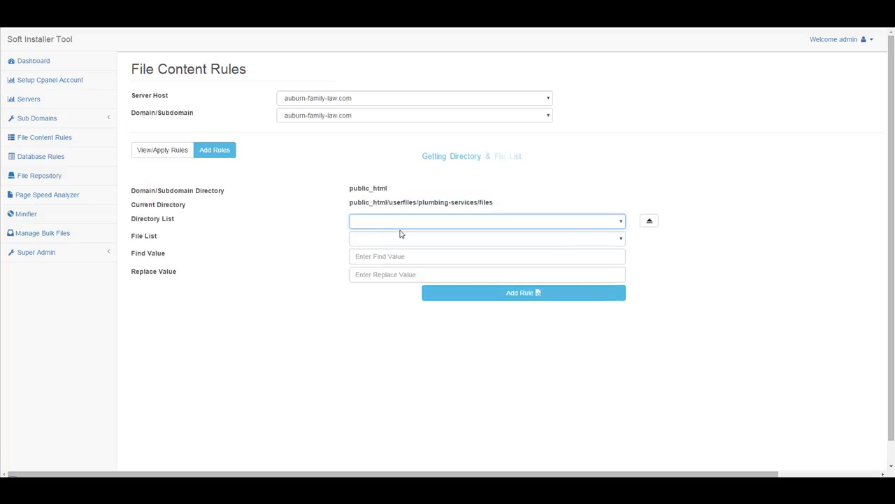
left_click(438, 231)
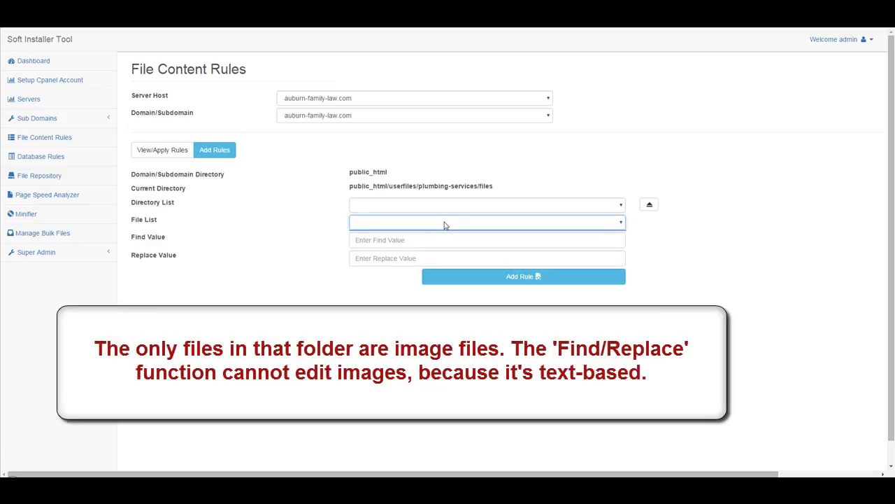
left_click(406, 206)
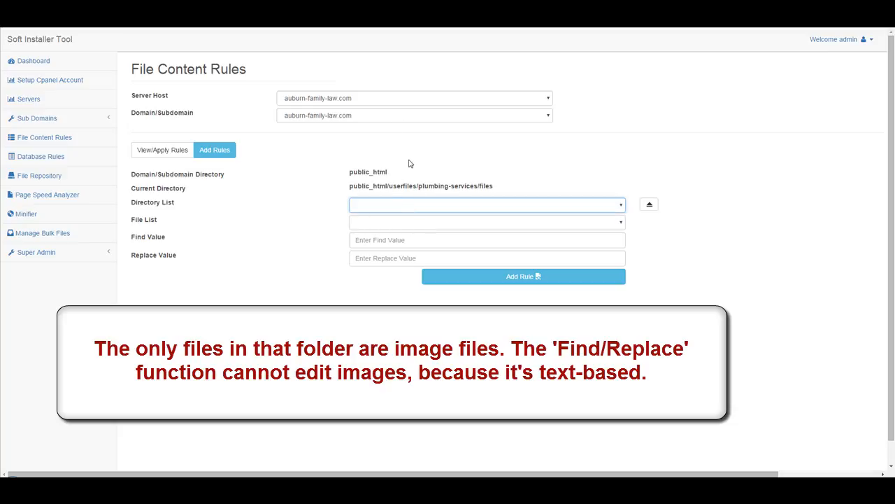
Keep auburn-family-law.com and reset the new rule form to the site root
left_click(372, 119)
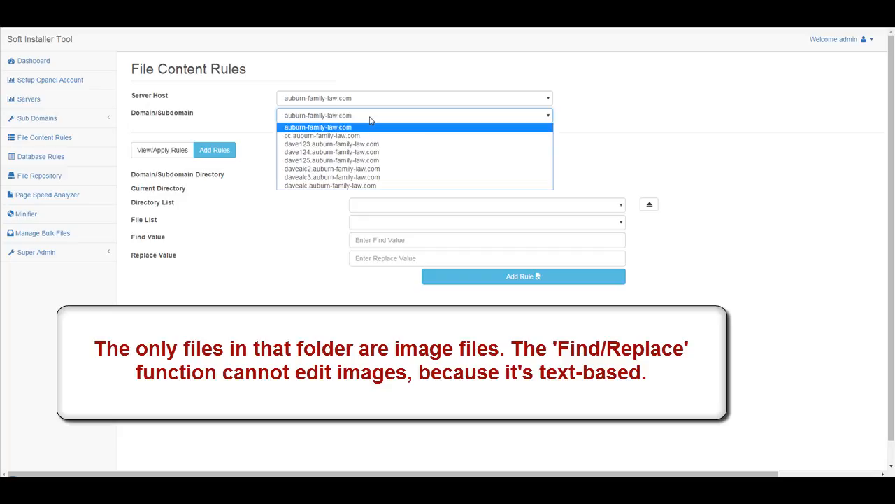
left_click(361, 127)
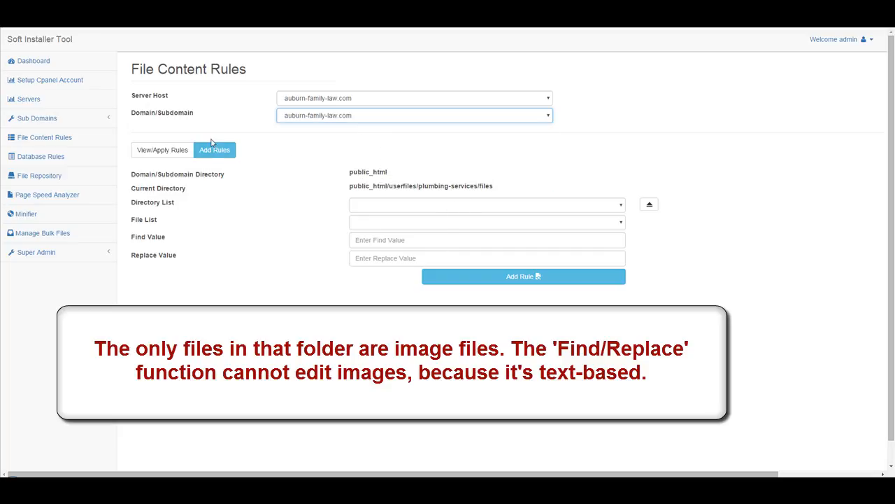
left_click(219, 156)
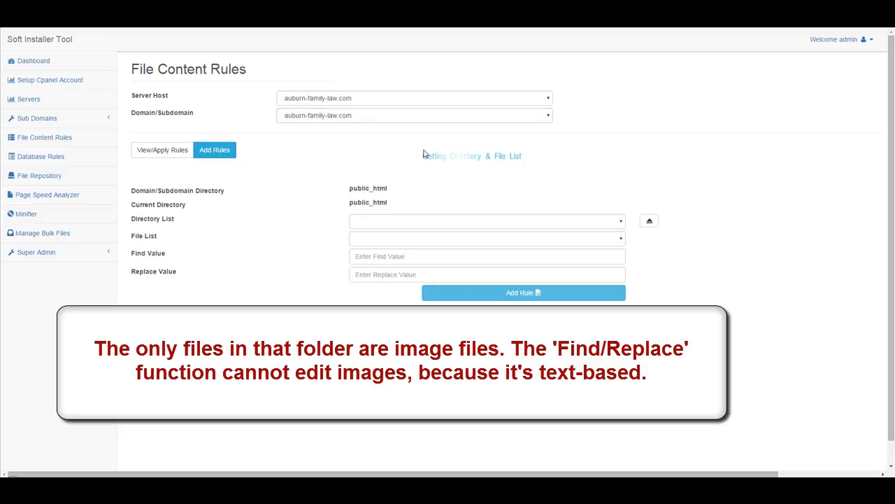
Change the server host to imaginelifehealthy.com and start a new file rule for it
left_click(357, 99)
scroll(395, 190, "down", 20)
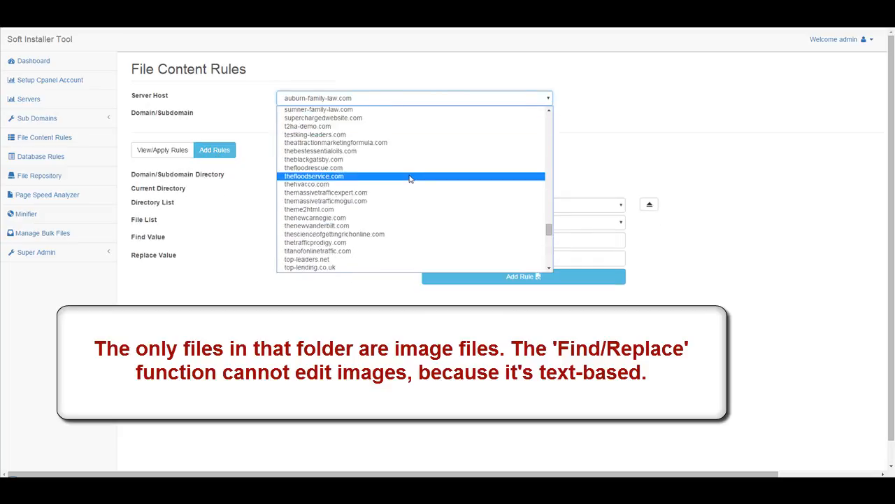
scroll(410, 181, "up", 4)
scroll(410, 182, "up", 7)
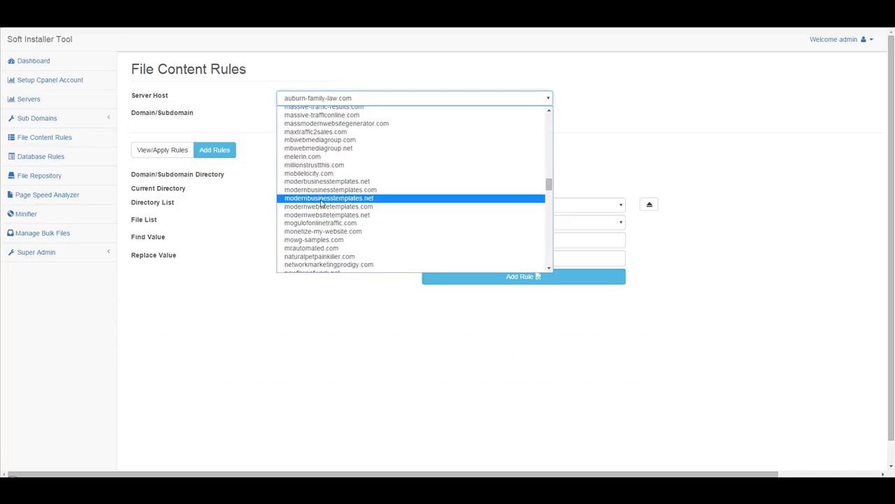
scroll(343, 189, "up", 4)
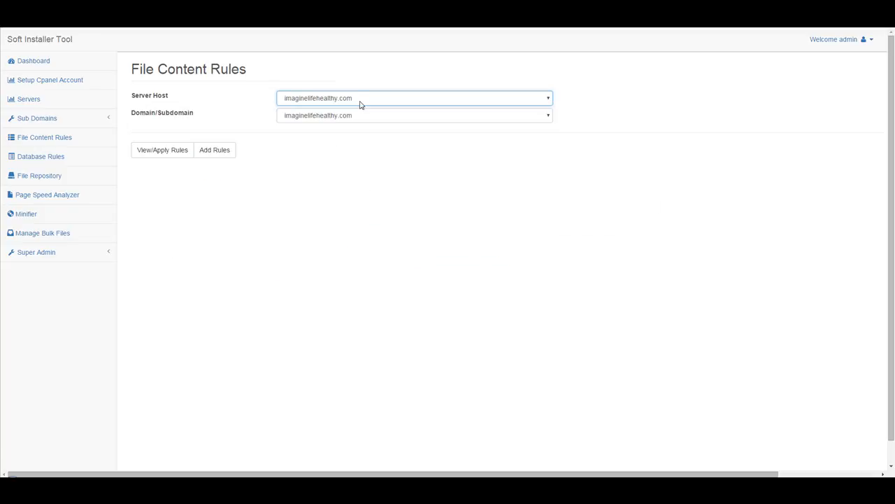
left_click(368, 118)
left_click(369, 119)
left_click(212, 152)
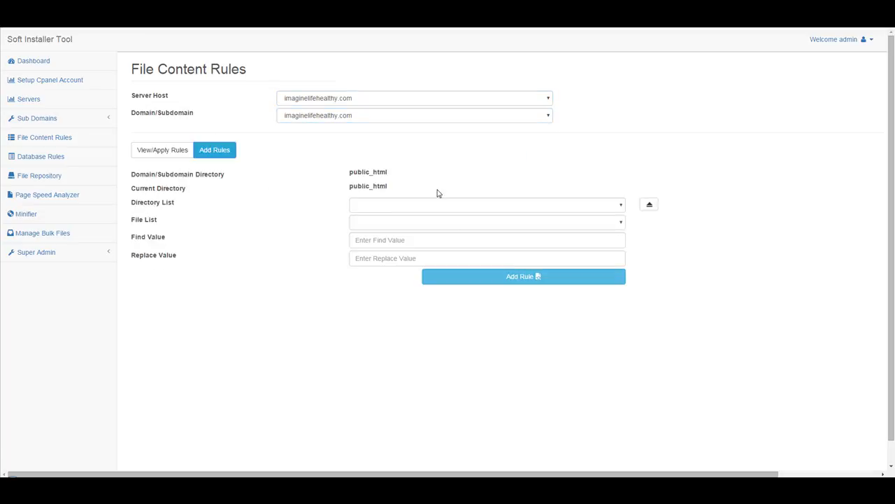
Browse into public_html/administrator and list its subfolders
left_click(448, 208)
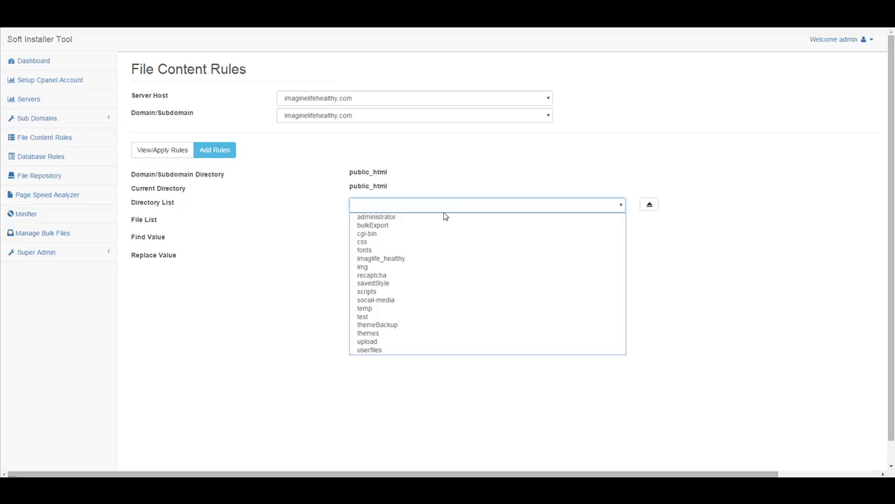
left_click(407, 220)
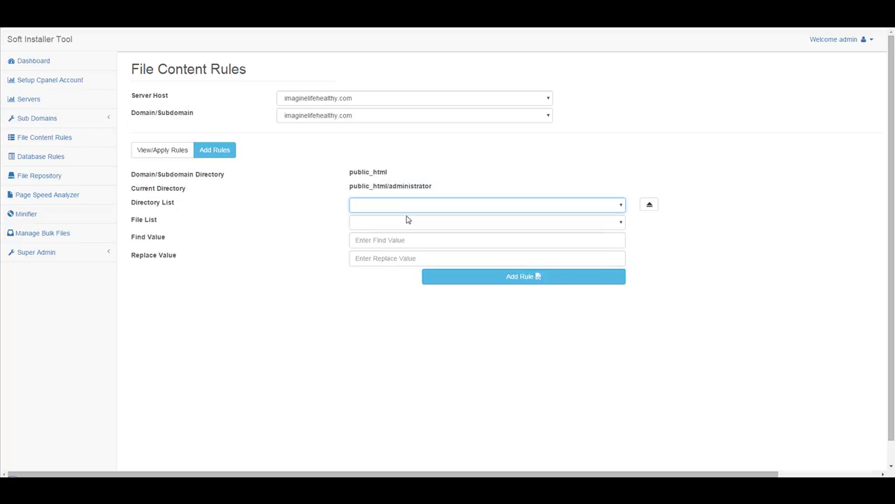
left_click(472, 204)
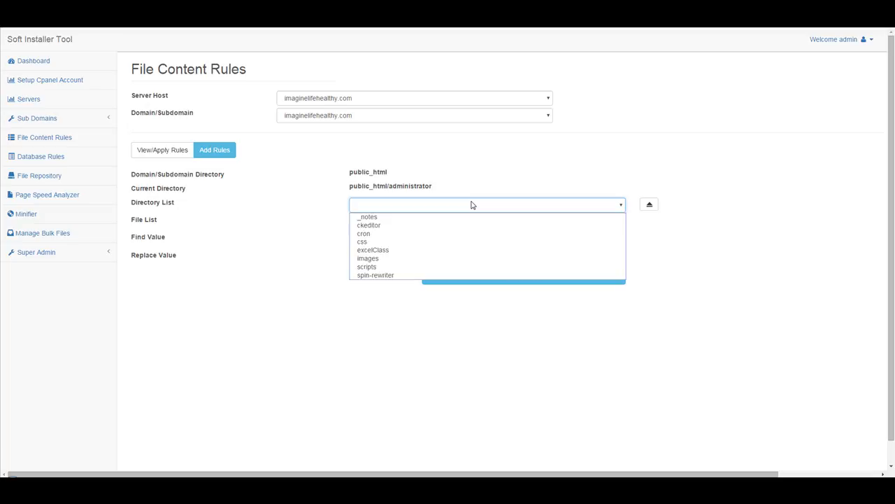
Go into css/_notes and choose dwsync.xml as the file to edit
left_click(378, 241)
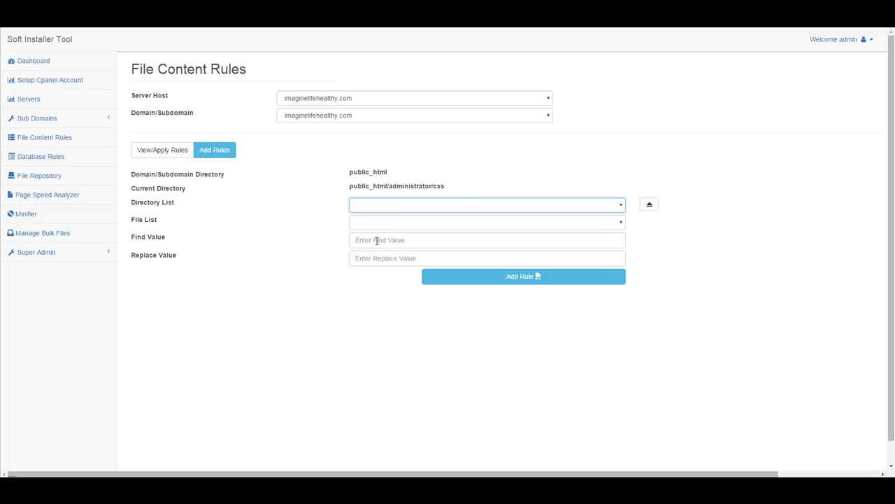
left_click(451, 205)
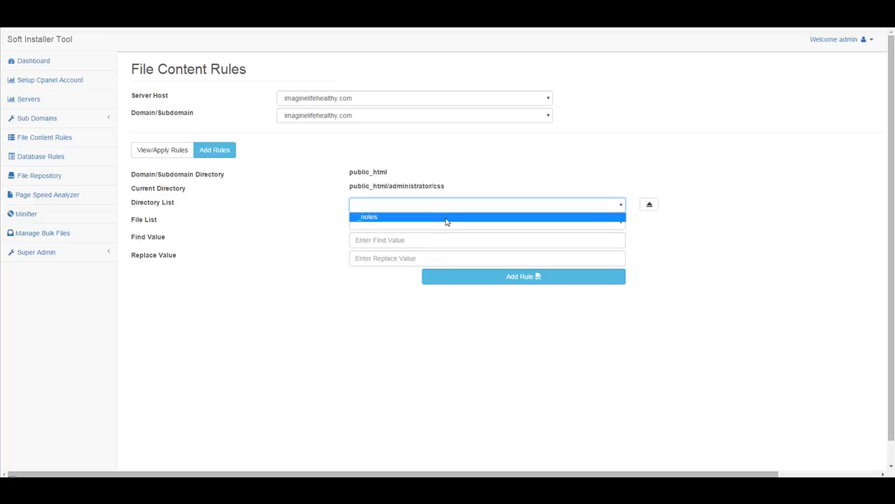
left_click(447, 217)
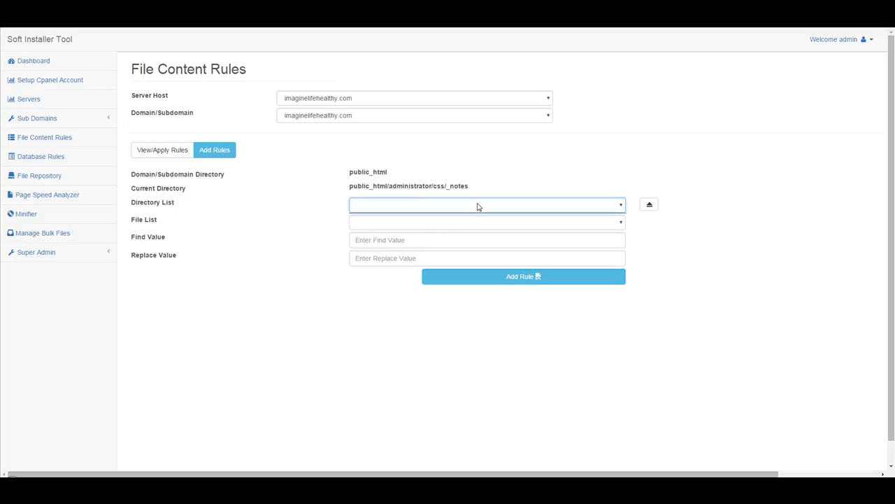
left_click(447, 226)
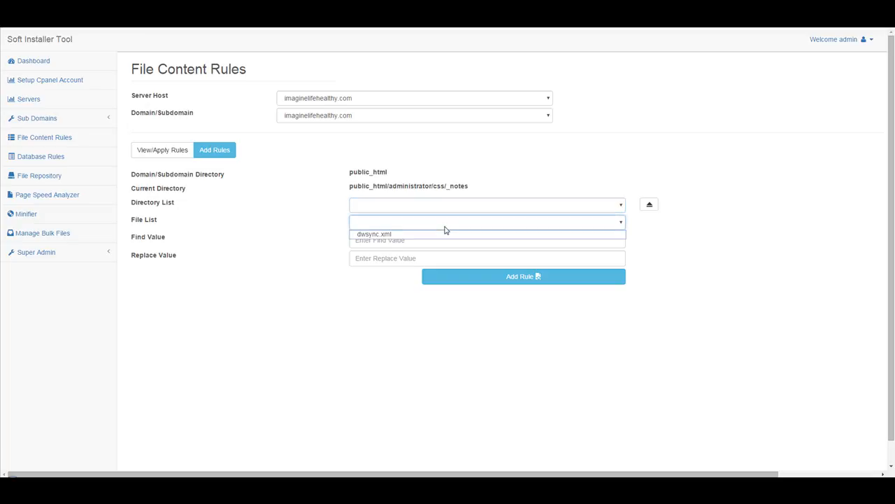
left_click(398, 237)
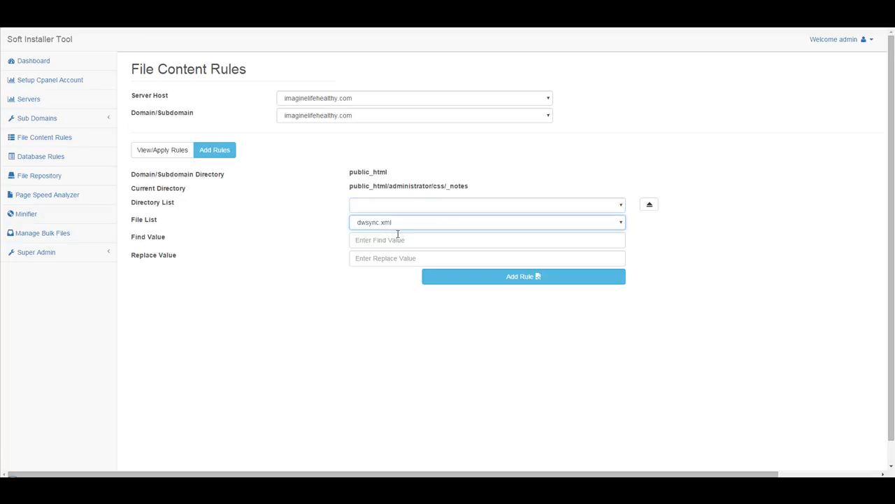
Review the empty find/replace fields and directory path, keeping imaginelifehealthy.com, then open Database Rules
left_click(389, 242)
left_click(386, 259)
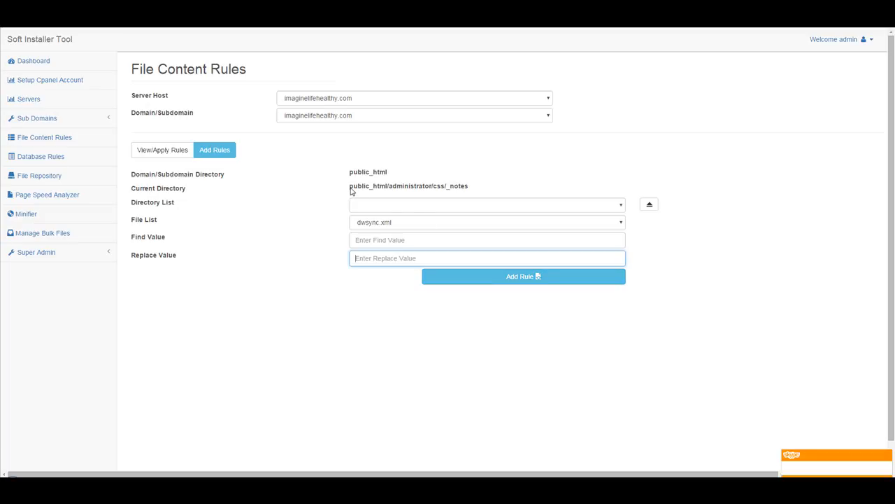
left_click_drag(349, 188, 469, 187)
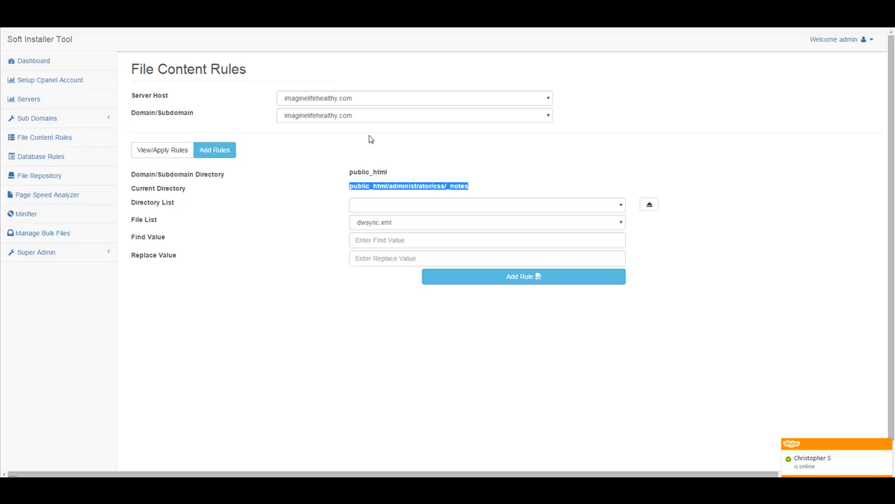
left_click(355, 102)
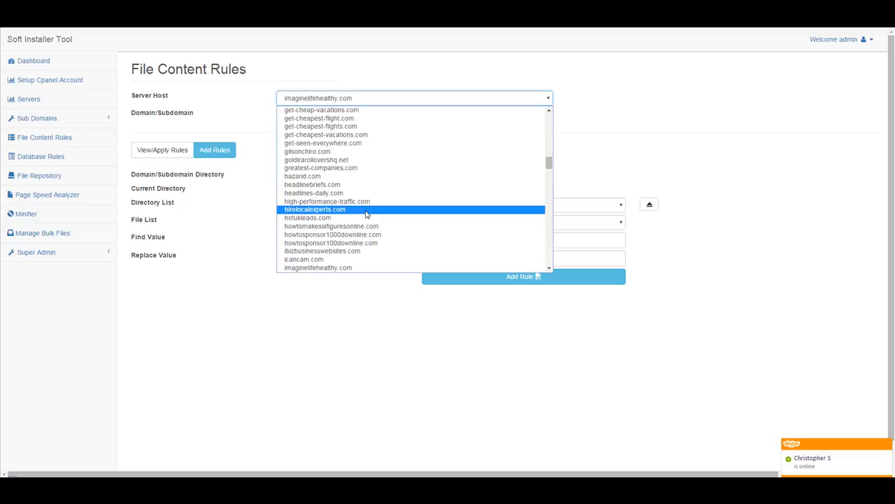
left_click(361, 98)
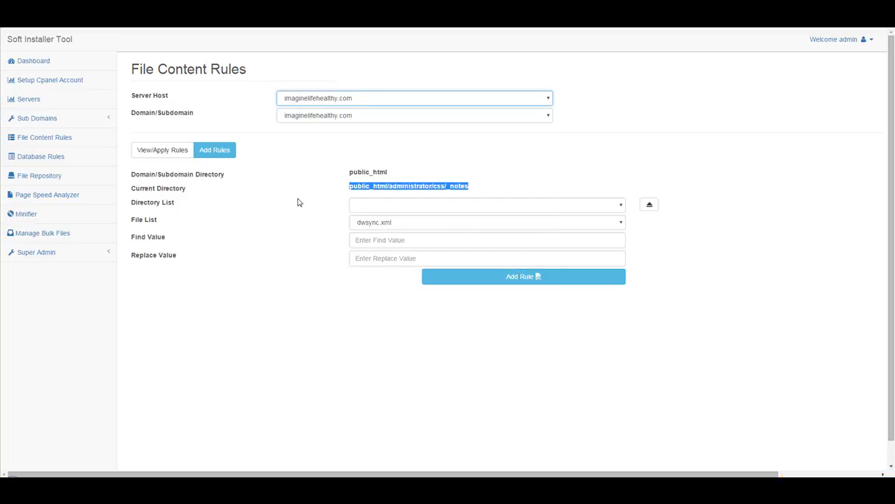
left_click(356, 100)
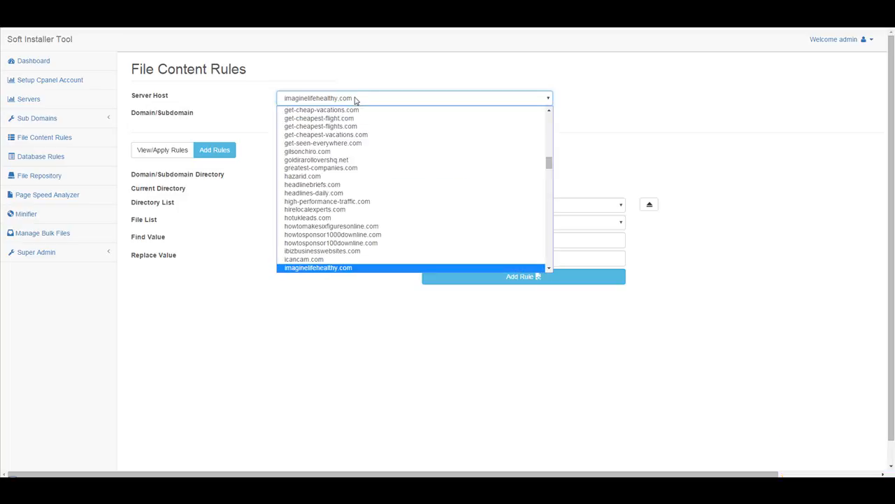
left_click(355, 100)
left_click(304, 237)
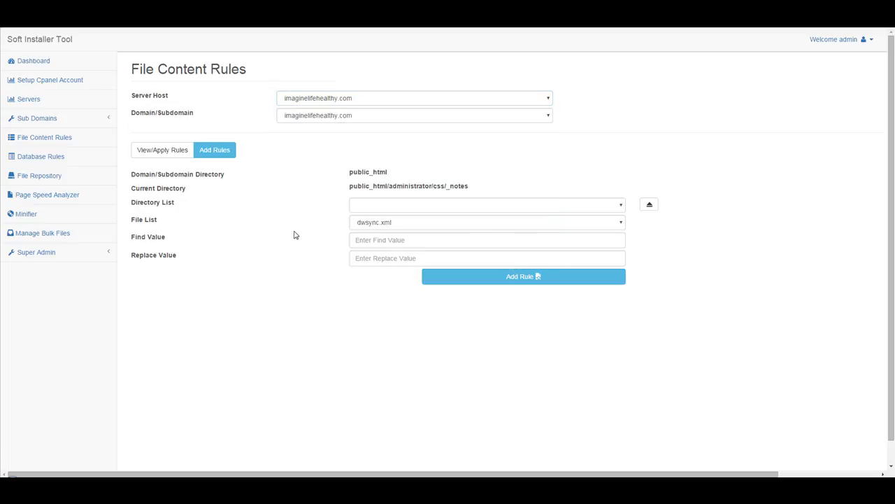
left_click(40, 158)
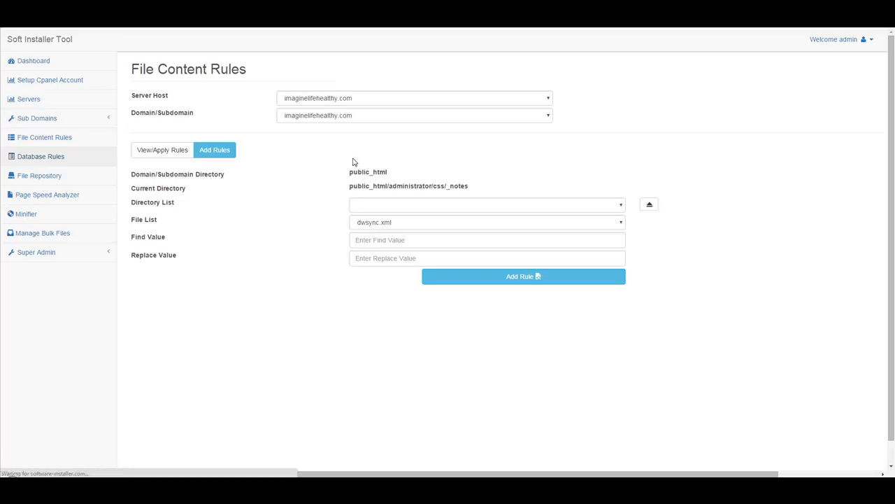
Choose imaginelifehealthy.com as the database rule's server host and check Database Host localhost
left_click(325, 100)
scroll(346, 151, "down", 10)
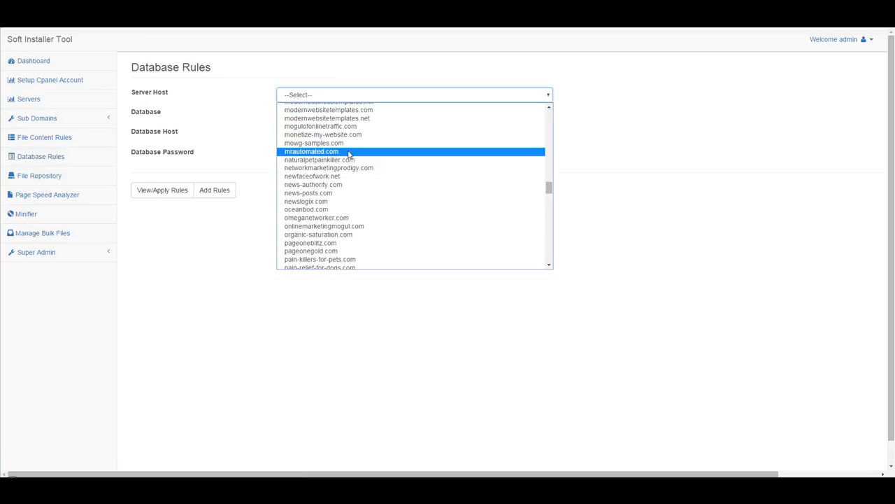
scroll(333, 161, "up", 2)
scroll(332, 160, "up", 3)
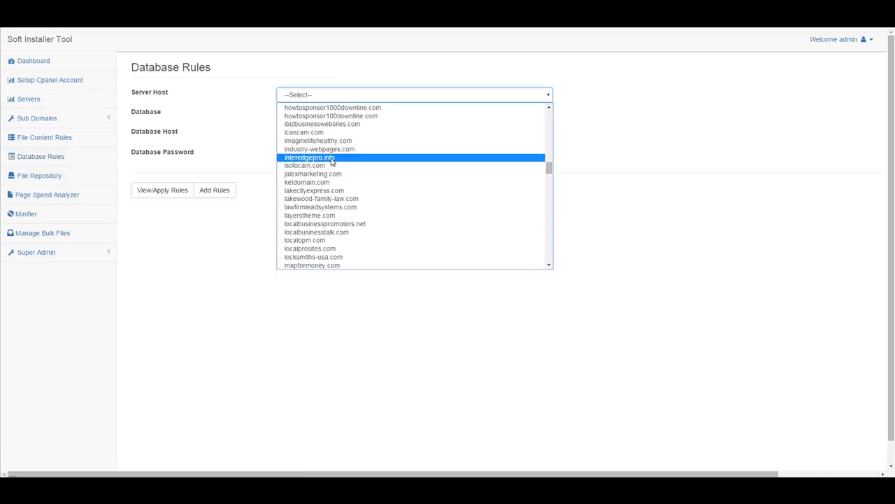
left_click(331, 139)
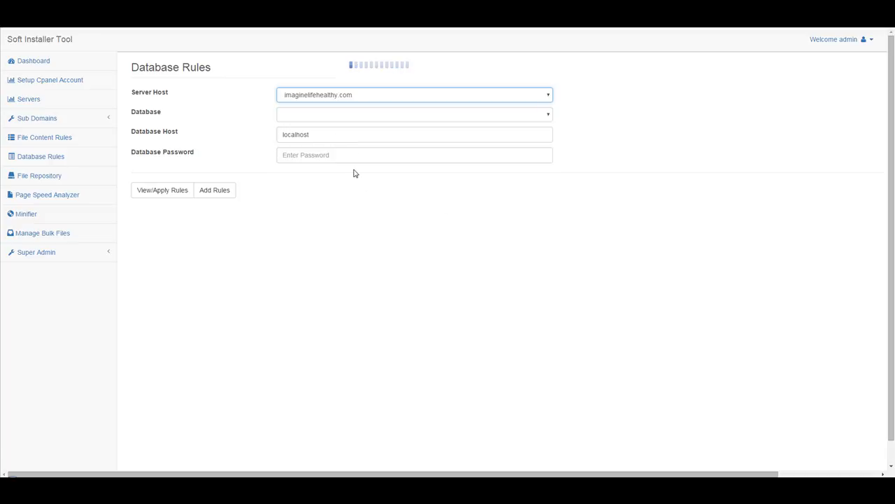
left_click(371, 119)
left_click(349, 140)
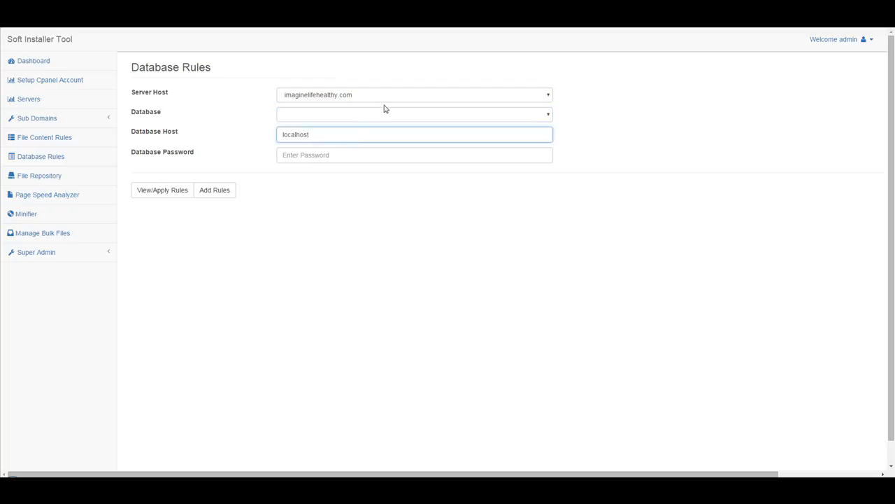
Switch the host to mowg-samples.com, choose the mowgsamp_t2hja09 database, and inspect host and password fields
left_click(382, 99)
left_click(382, 102)
left_click(357, 121)
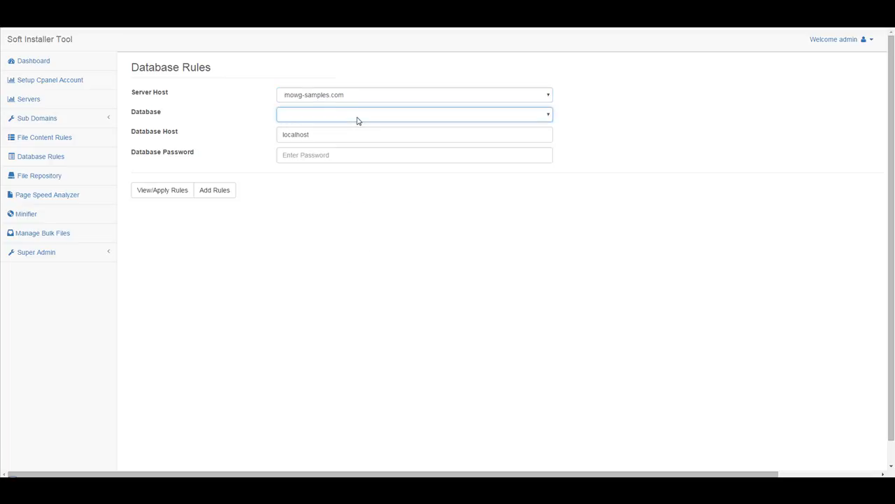
left_click(357, 120)
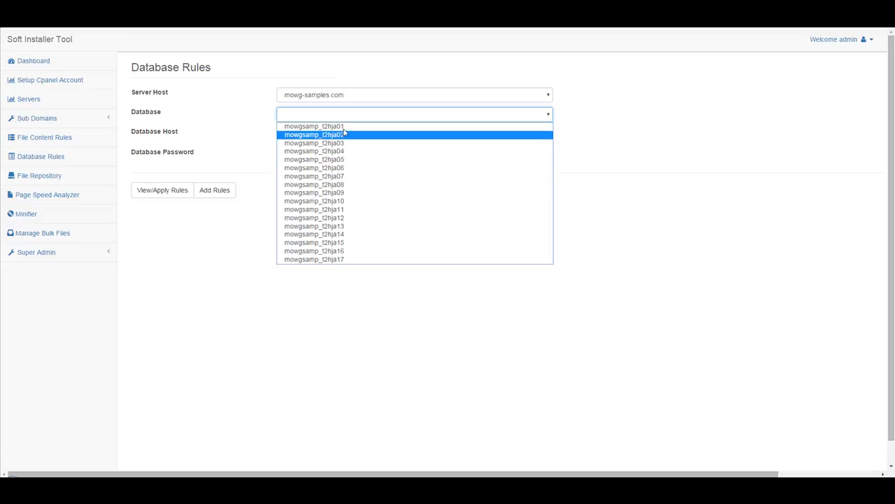
left_click(324, 193)
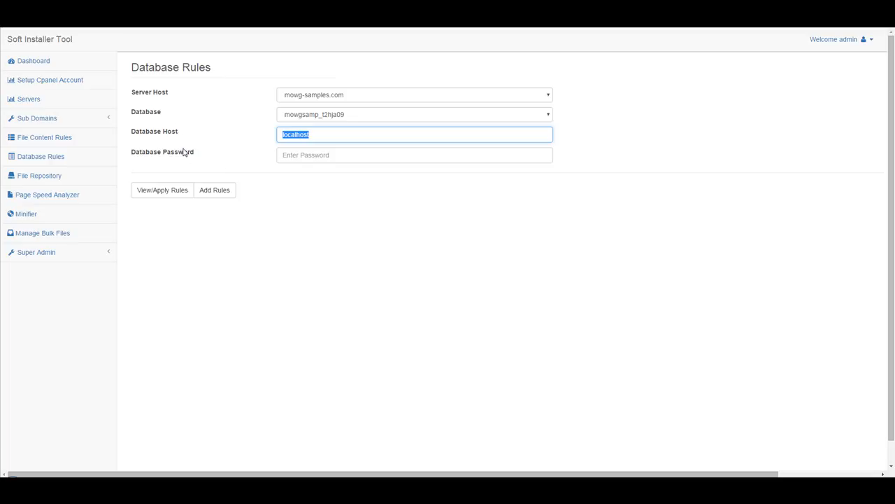
left_click_drag(176, 134, 158, 135)
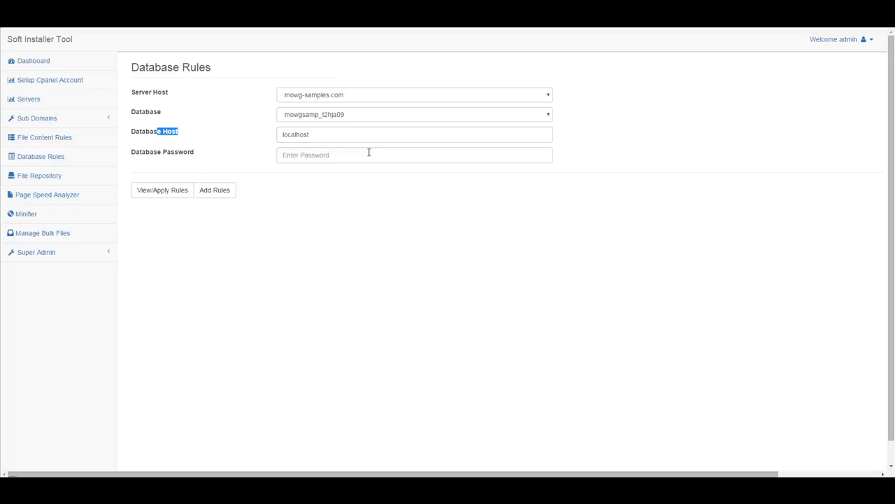
left_click(329, 139)
left_click(342, 154)
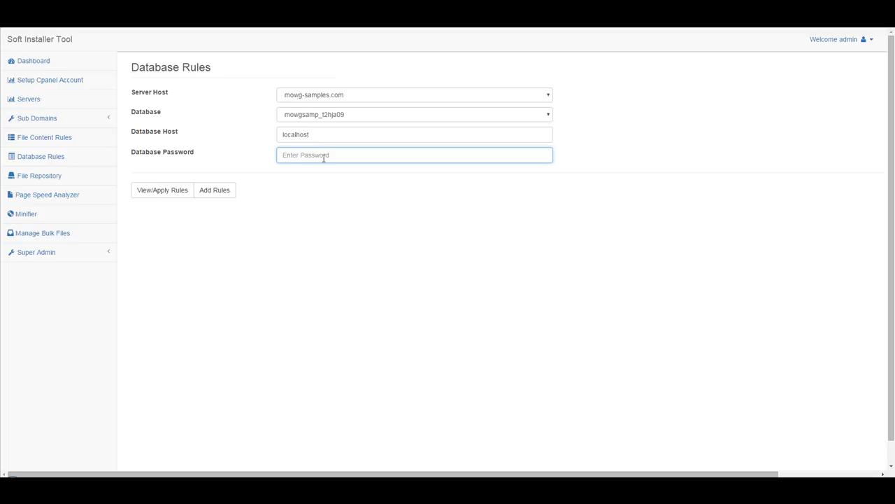
Open the Sub Domains link in a new tab and switch to it
right_click(46, 119)
left_click(83, 128)
left_click(160, 14)
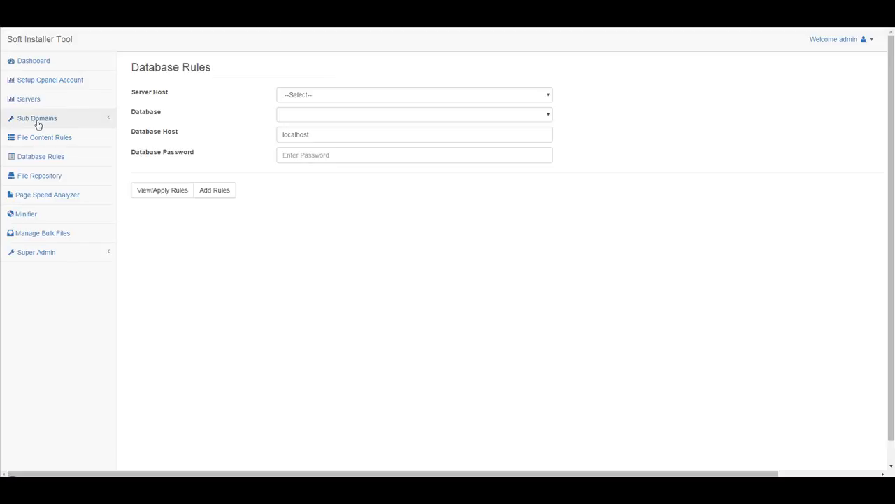
Open Individual Installation, generate database name qaautea, and copy it into Database User
left_click(38, 121)
left_click(61, 139)
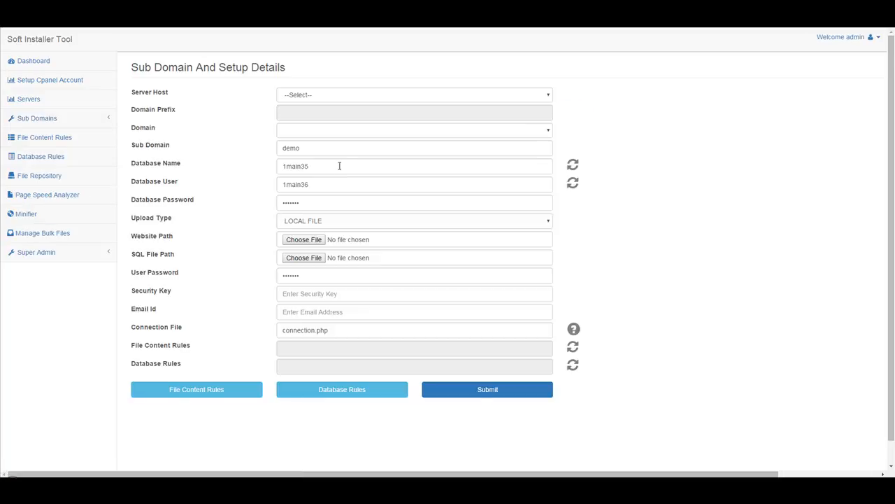
left_click(573, 165)
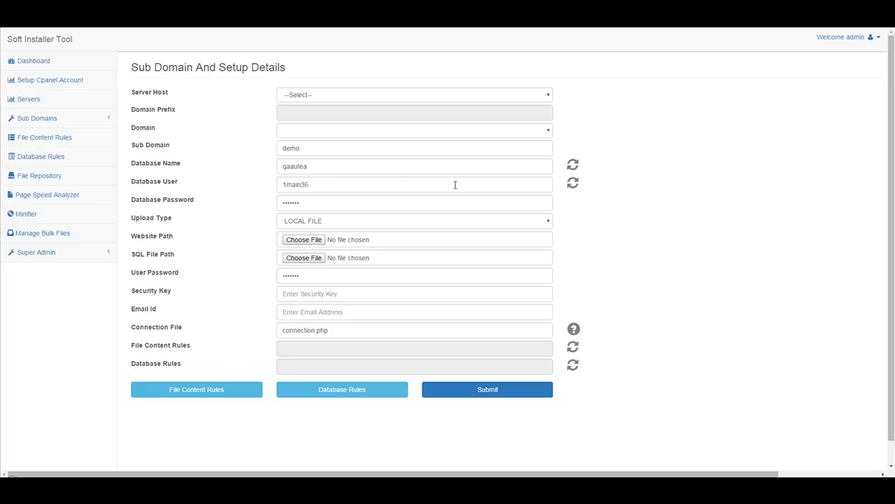
double_click(348, 168)
key("ctrl+c")
key("Tab")
key("ctrl+v")
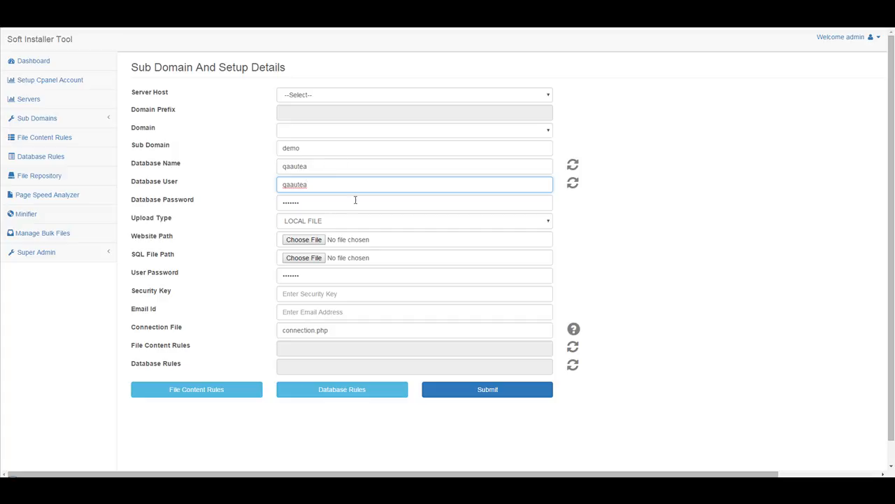
key("Tab")
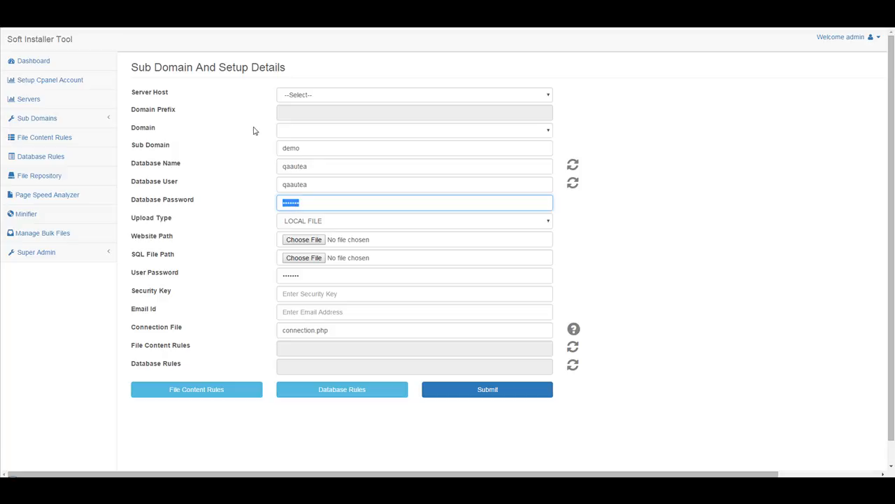
Open Database Rules and look over the Add Rules form's table and column choices
left_click(47, 158)
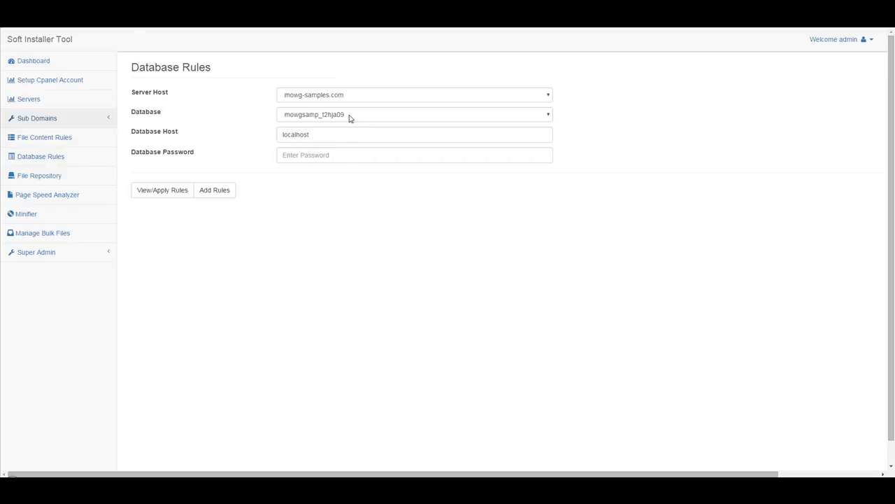
left_click_drag(316, 136, 242, 145)
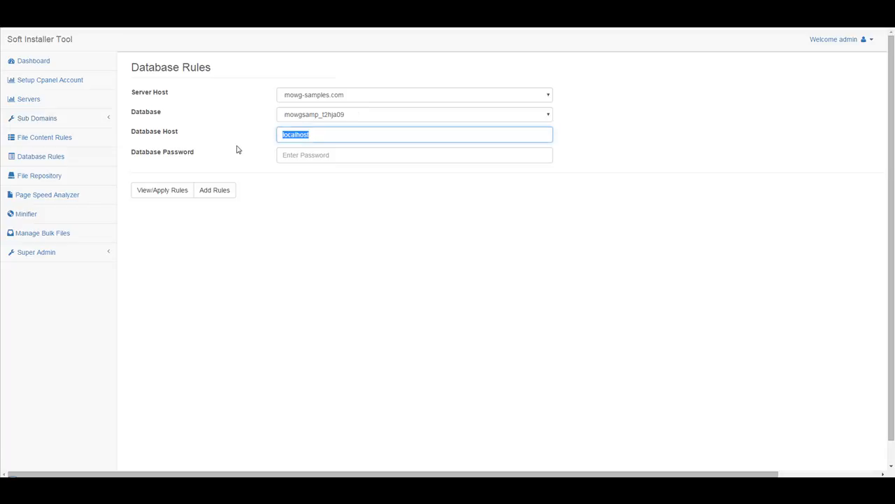
left_click(346, 154)
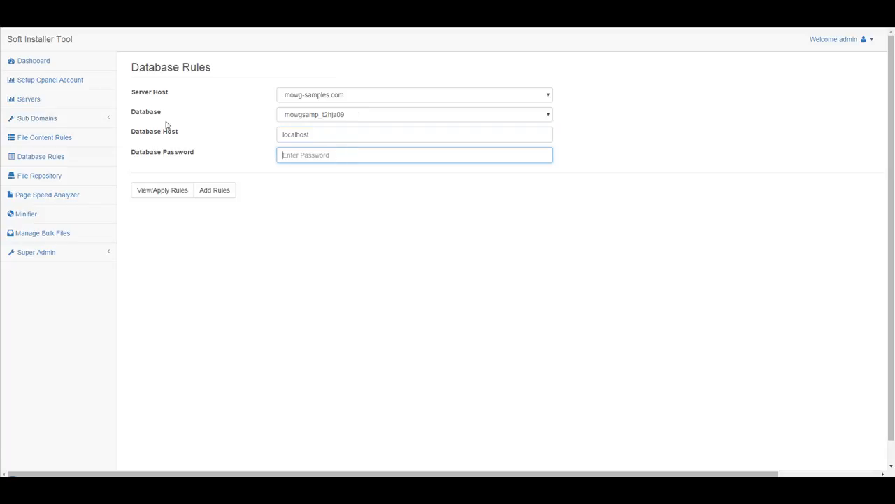
left_click(222, 193)
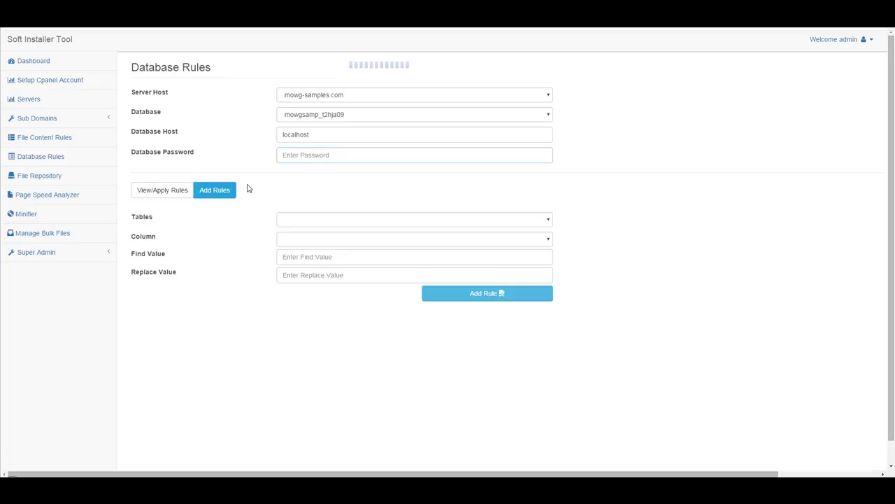
left_click(423, 221)
left_click(383, 239)
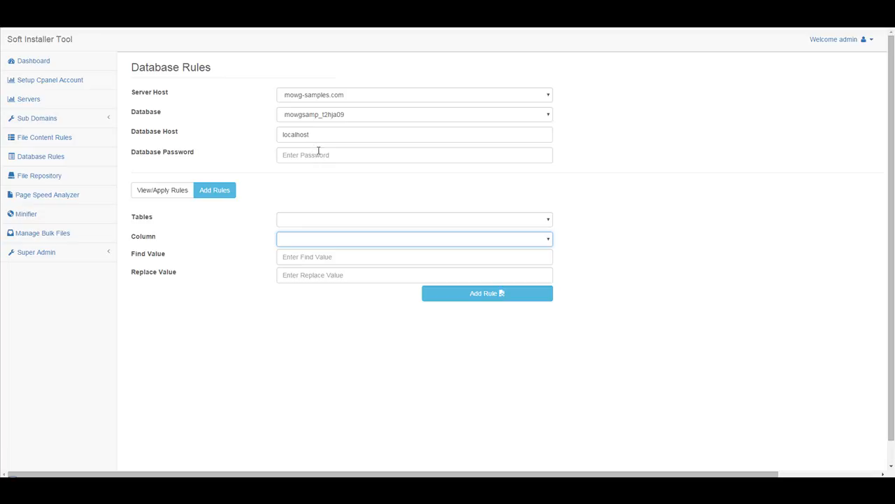
List the existing rules, reviewing rule 1 (admins, password, replace scdemo) and rule 2
left_click(168, 190)
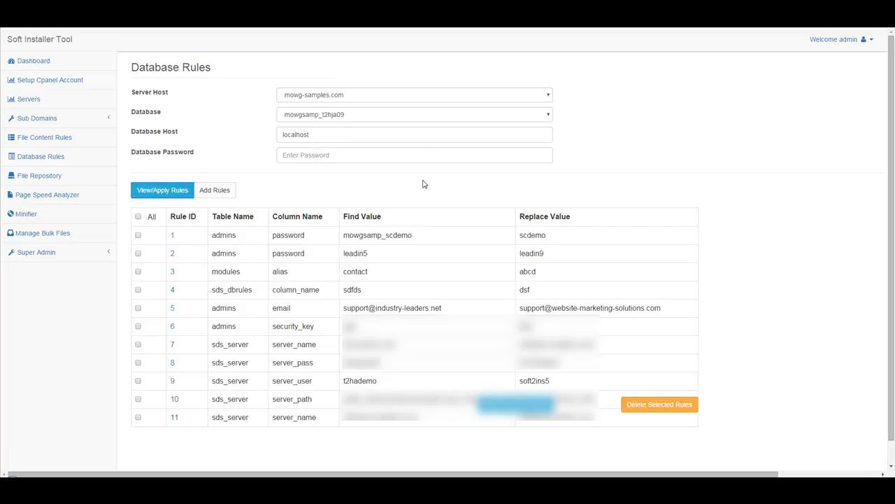
scroll(423, 184, "down", 1)
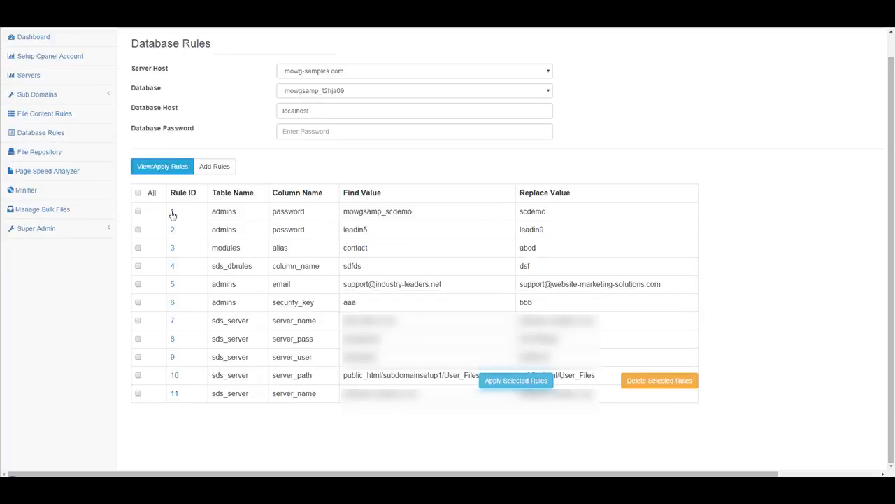
left_click_drag(238, 211, 208, 210)
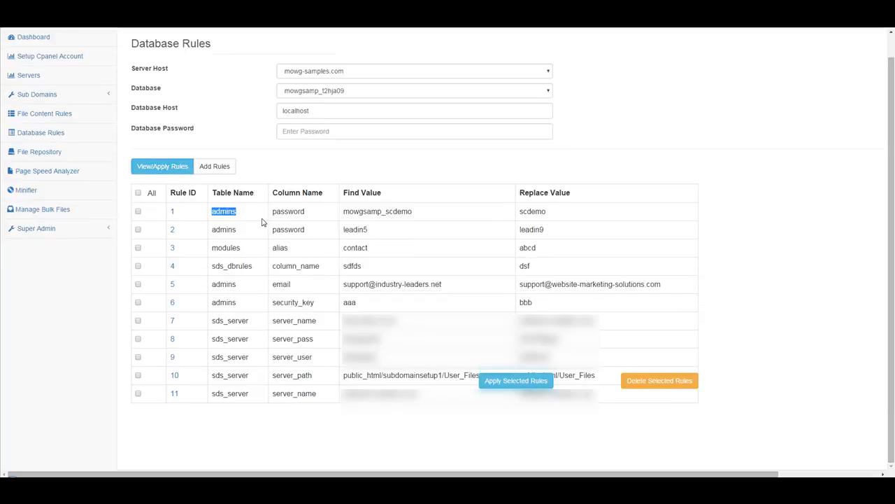
left_click_drag(312, 212, 270, 213)
left_click_drag(416, 212, 341, 212)
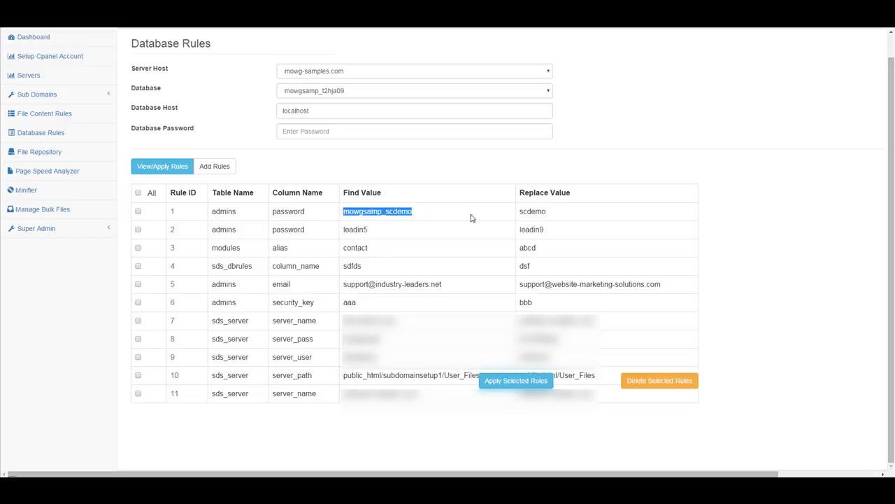
left_click(568, 211)
left_click_drag(567, 211, 519, 212)
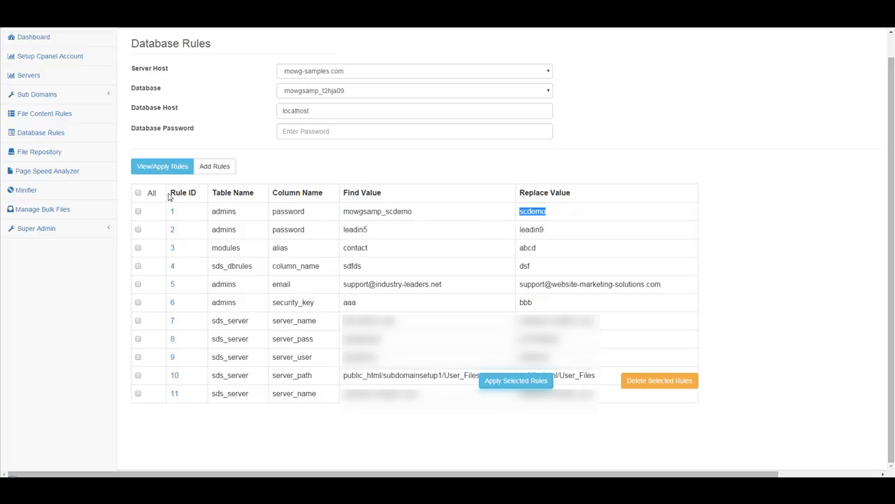
left_click_drag(247, 232, 294, 231)
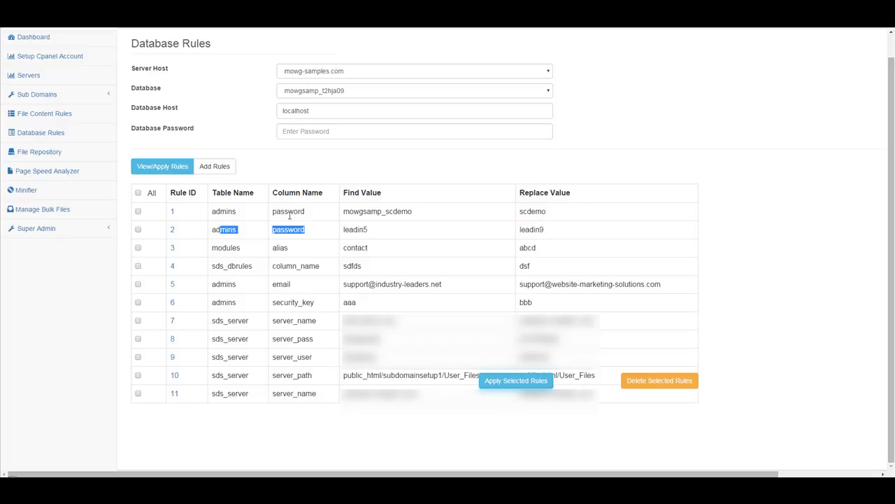
left_click_drag(375, 230, 282, 231)
left_click(553, 230)
left_click_drag(553, 230, 510, 217)
left_click(382, 234)
scroll(270, 136, "up", 1)
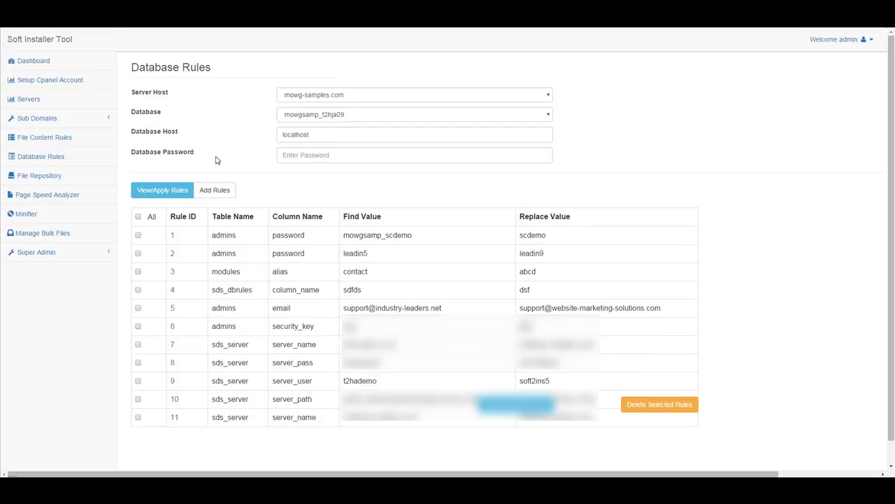
Glance at File Repository, then open a fresh Individual Installation form under Sub Domains
left_click(38, 179)
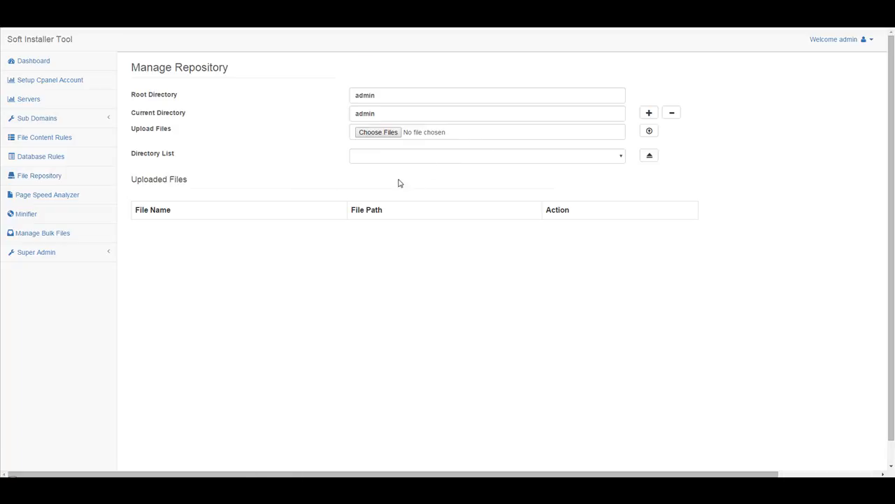
left_click(37, 119)
left_click(39, 135)
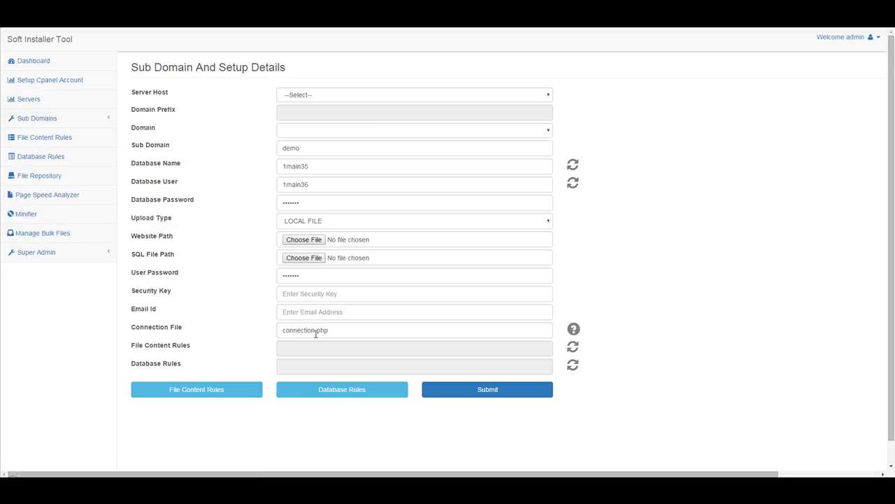
Open the File Content Rules picker, tick All, and select rules 3,4,5 into the field
left_click(573, 347)
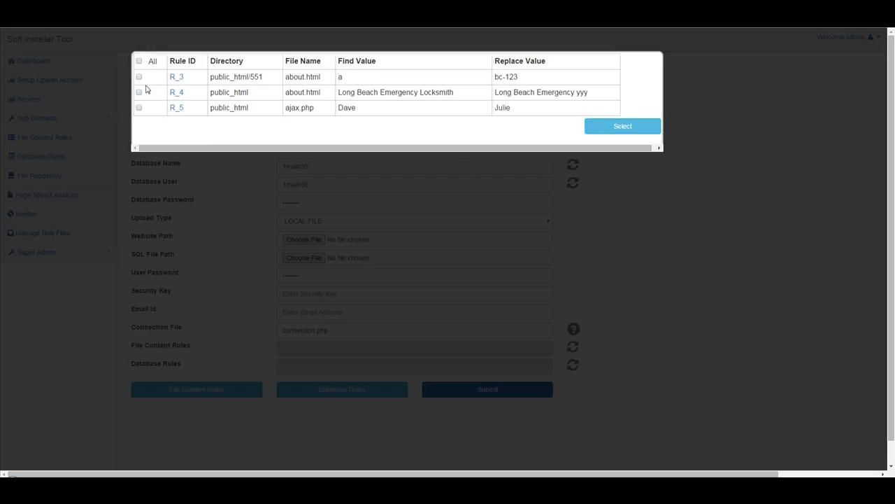
left_click(139, 61)
left_click(634, 127)
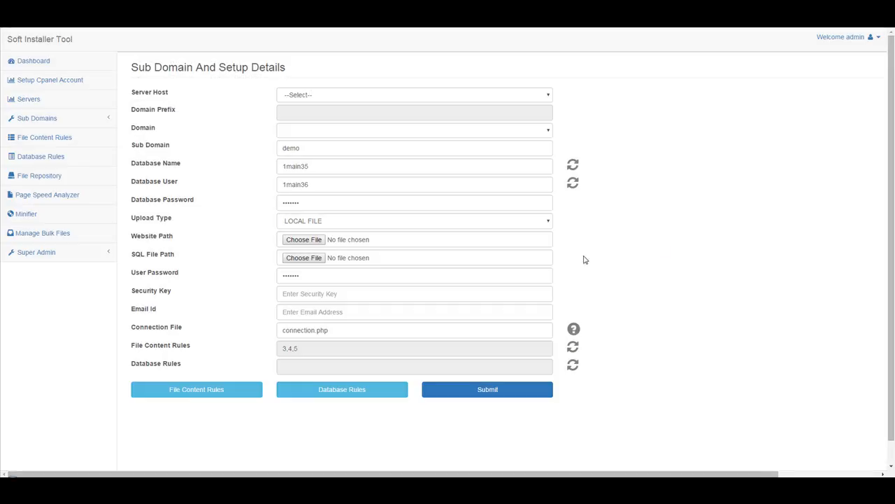